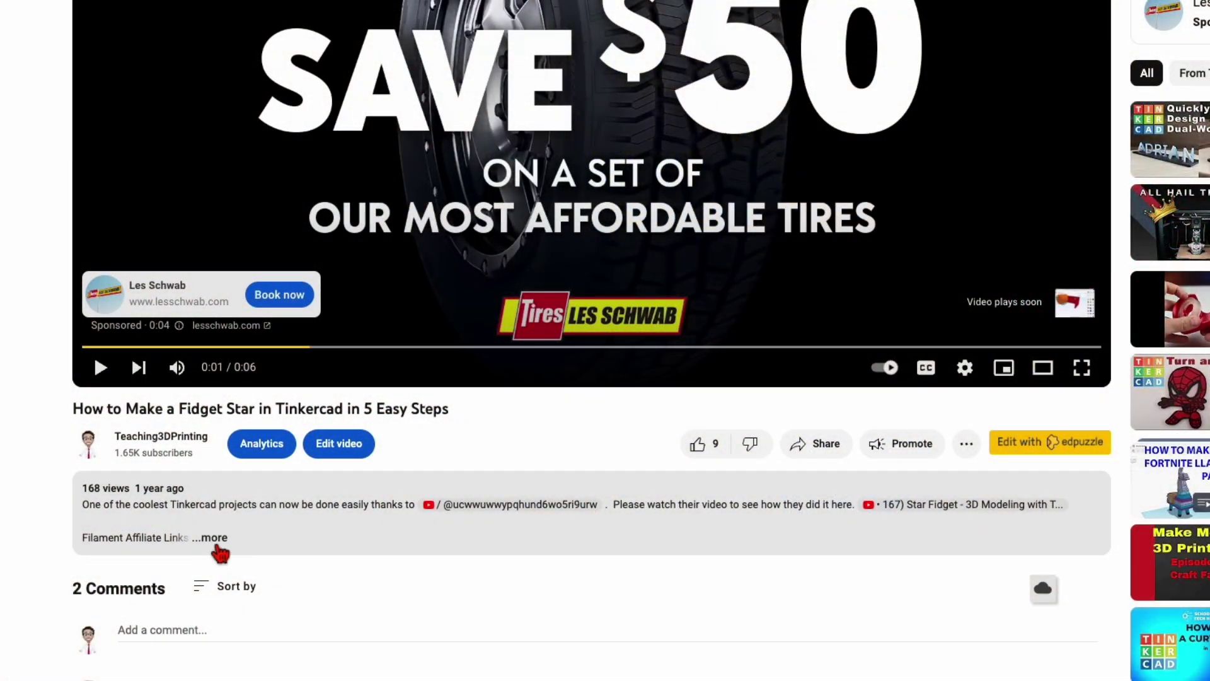
# Step: Expand the fidget star video's full description and scroll down to read it
pyautogui.click(215, 538)
pyautogui.scroll(-5, 217, 554)
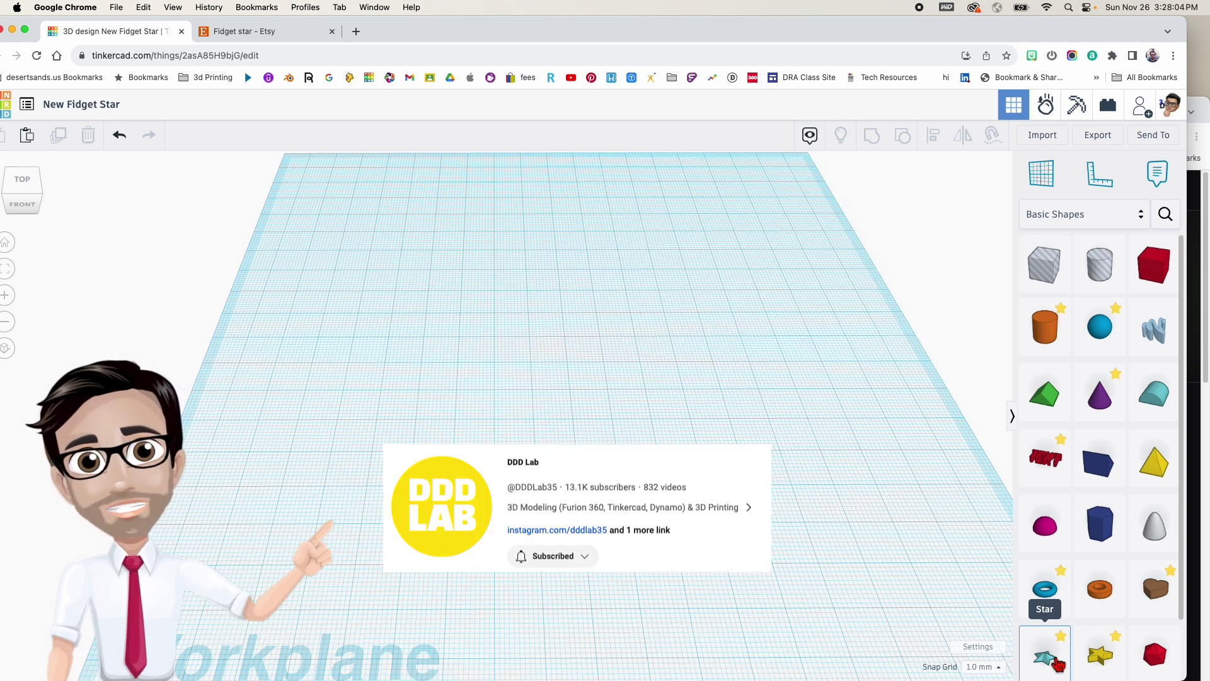
# Step: Add a star to the workplane with 8 points and inner radius 0.733
pyautogui.moveTo(1057, 664); pyautogui.dragTo(508, 326)
pyautogui.scroll(3, 557, 430)
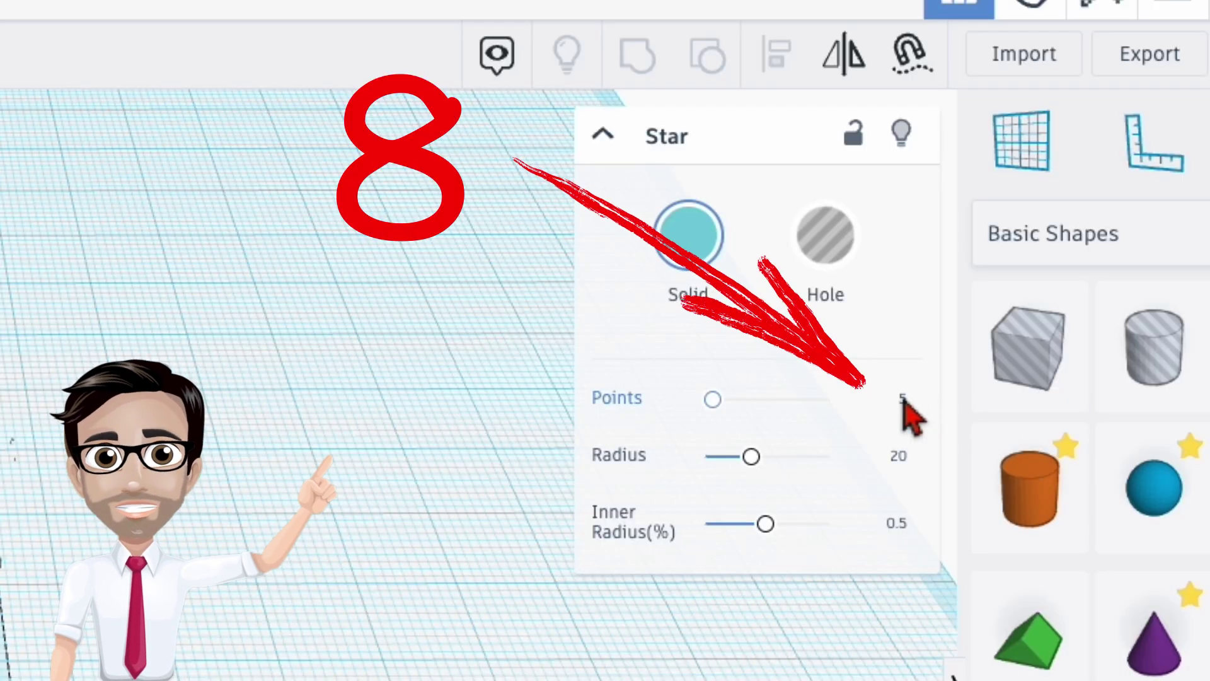
pyautogui.click(988, 287)
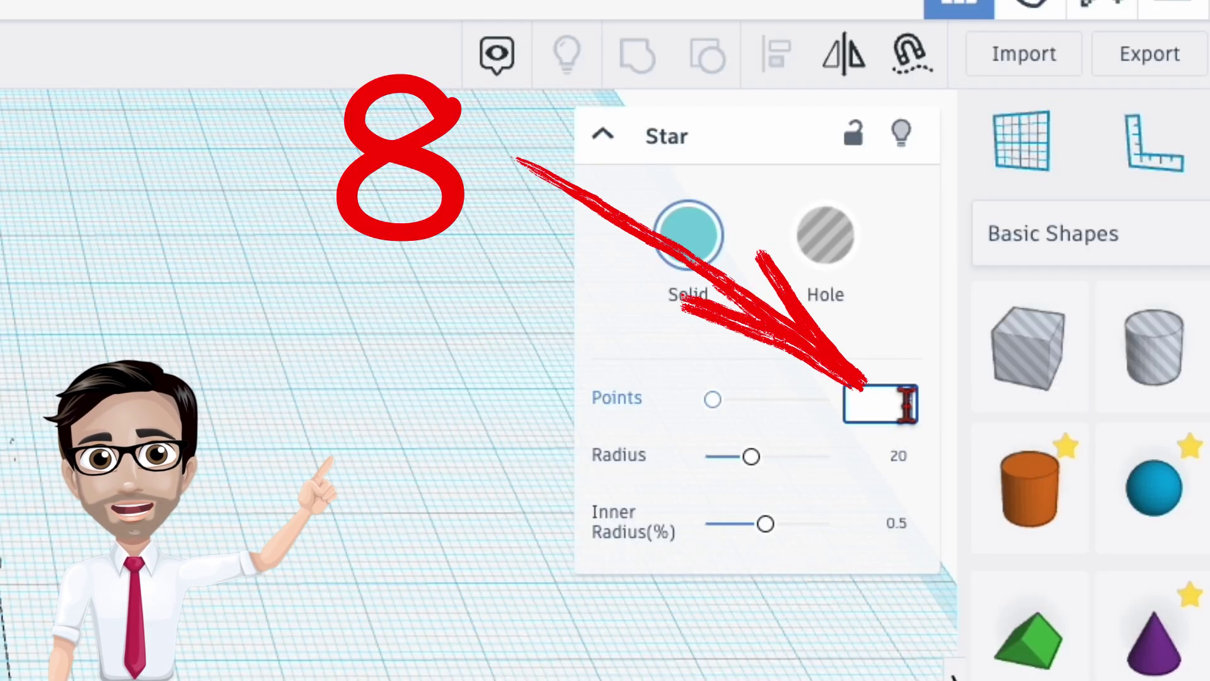
pyautogui.write('8')
pyautogui.press('Return')
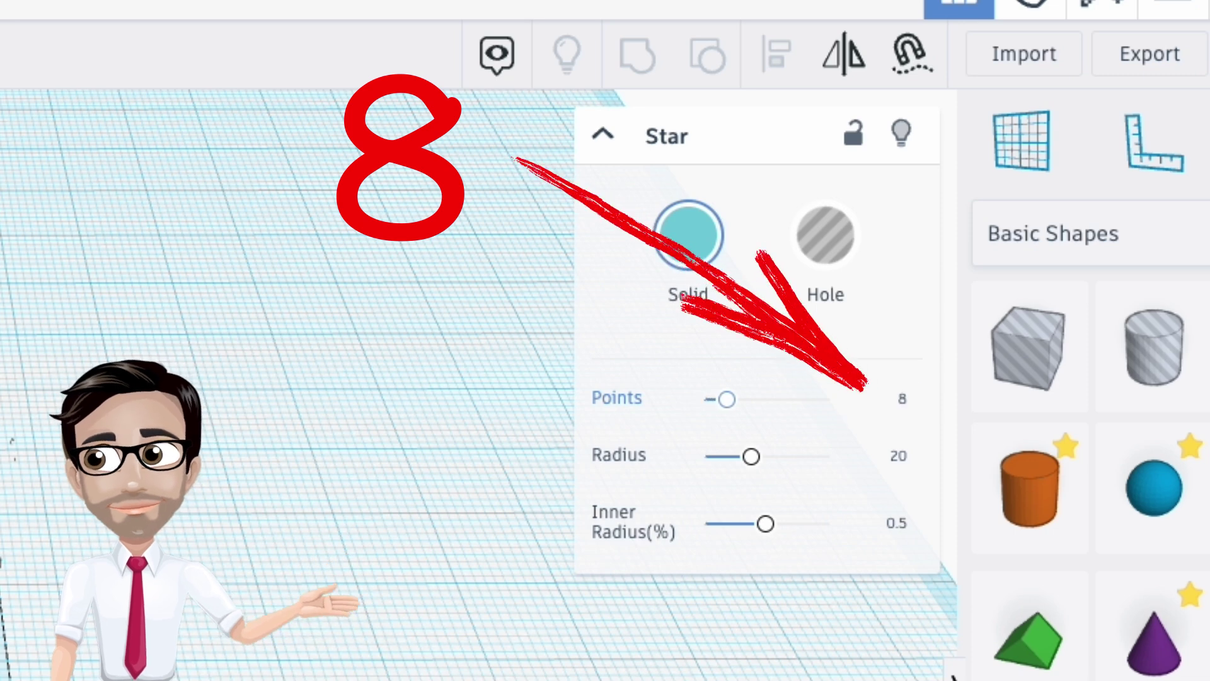
pyautogui.click(899, 526)
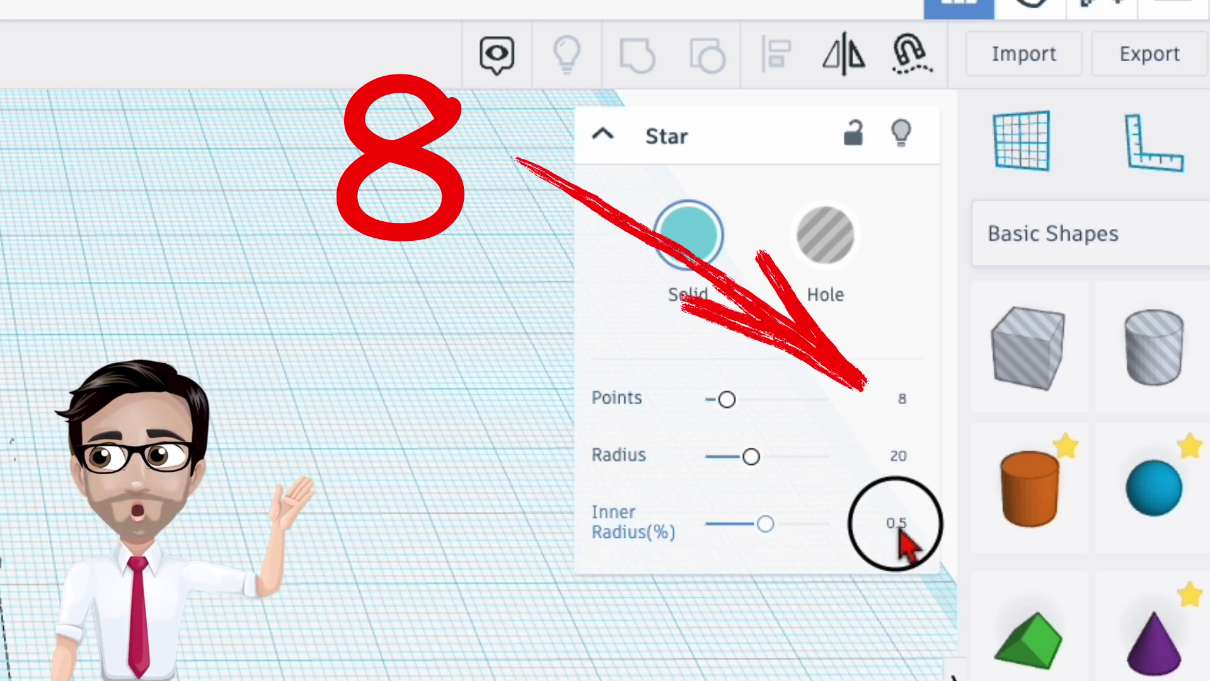
pyautogui.write('0.733')
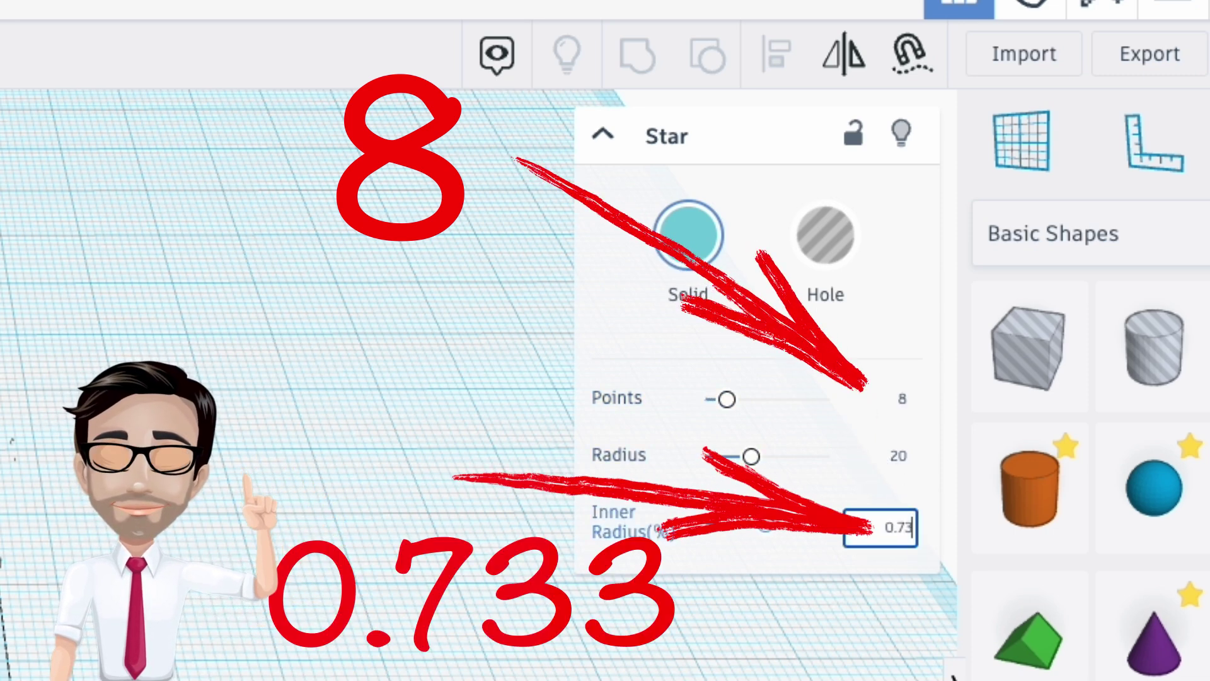
pyautogui.press('Return')
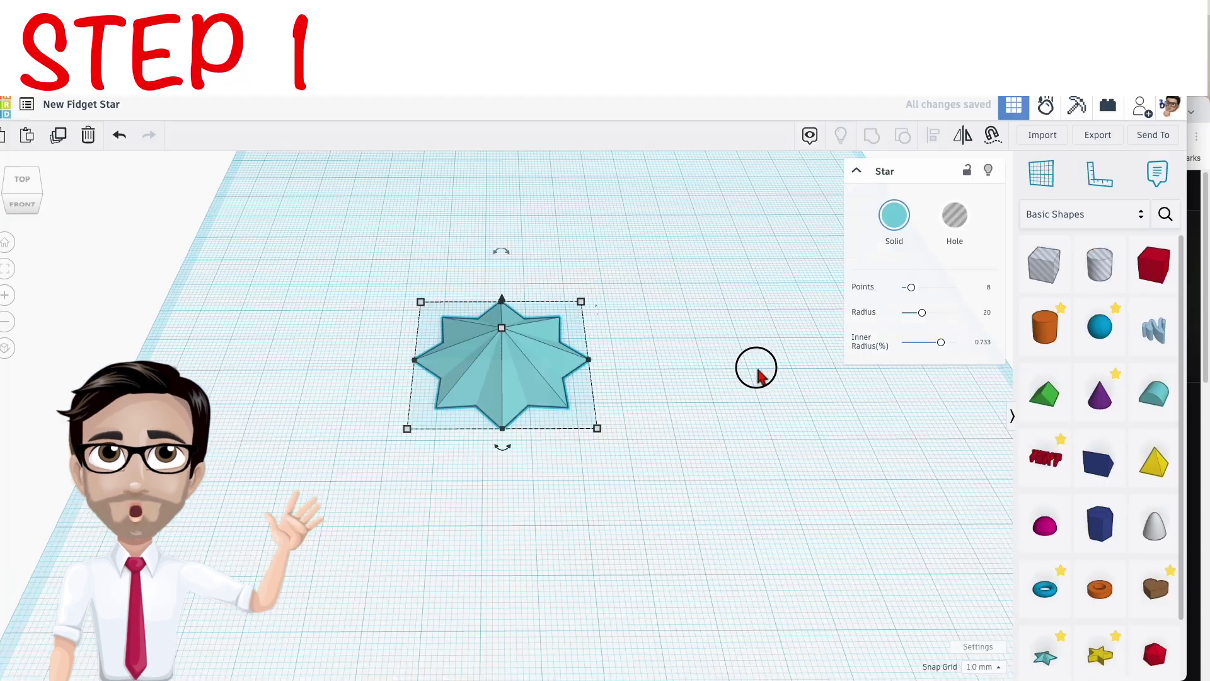
pyautogui.click(756, 364)
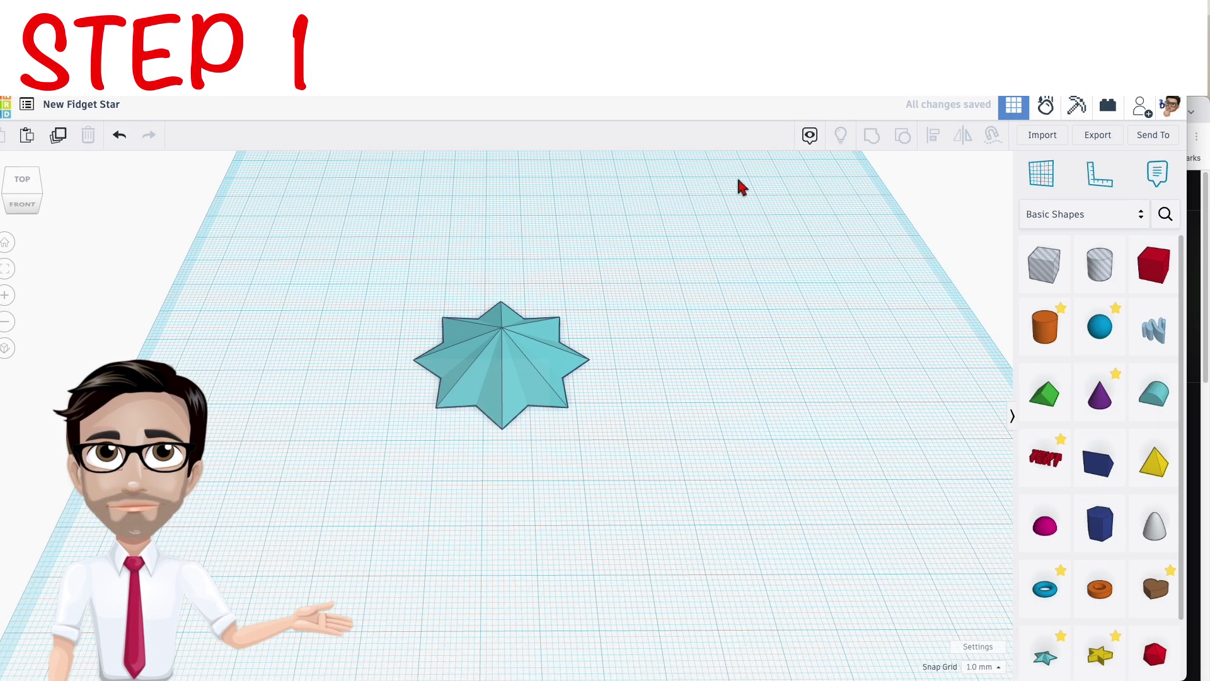
pyautogui.click(552, 403)
# Step: Scale the star evenly to 100 by 100
pyautogui.scroll(2, 567, 404)
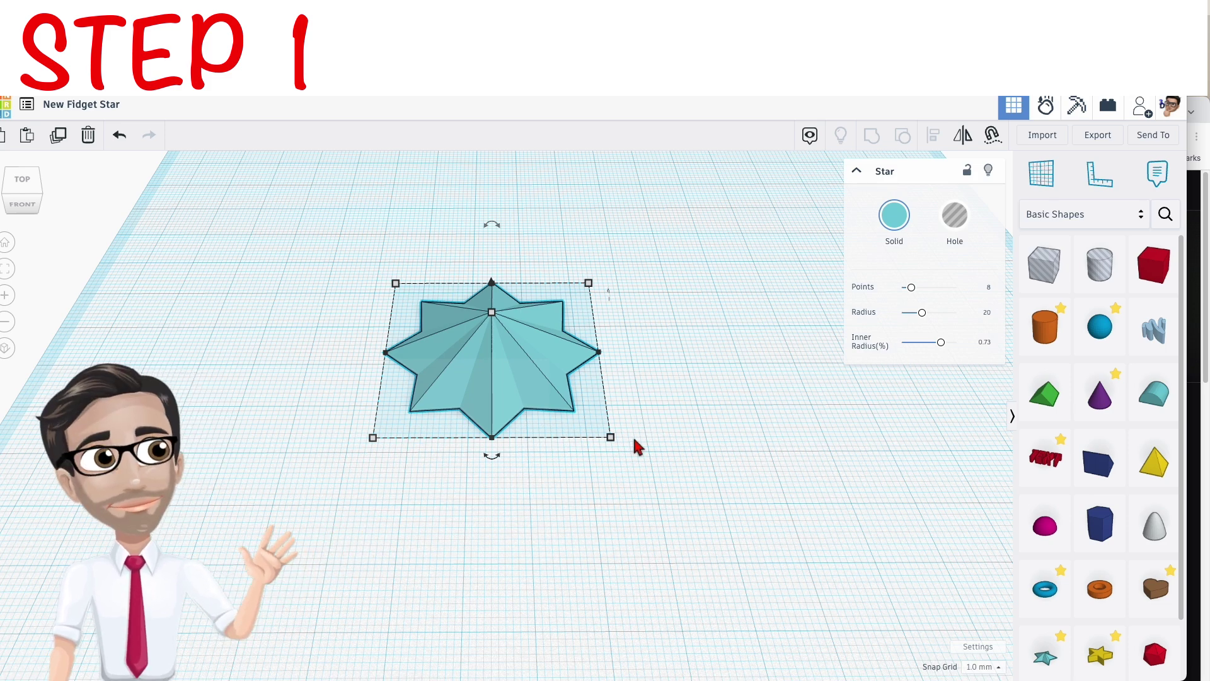
pyautogui.keyDown('shift'); pyautogui.moveTo(611, 438); pyautogui.dragTo(570, 444); pyautogui.keyUp('shift')
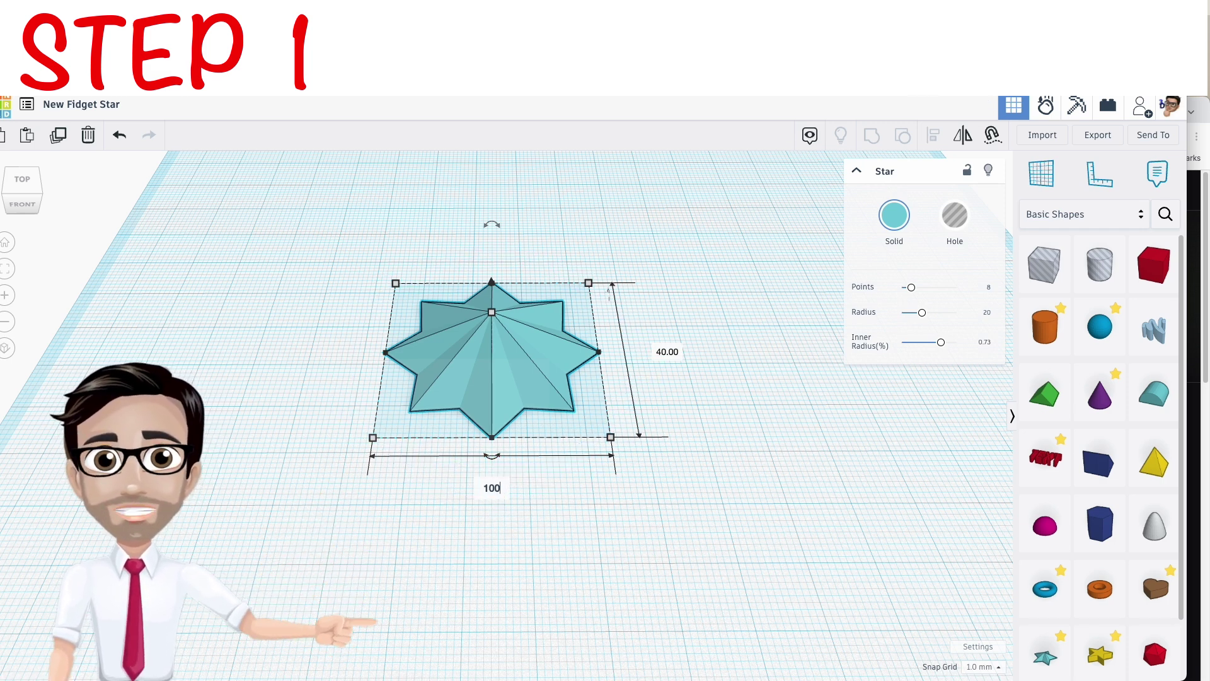
pyautogui.scroll(-2, 178, 316)
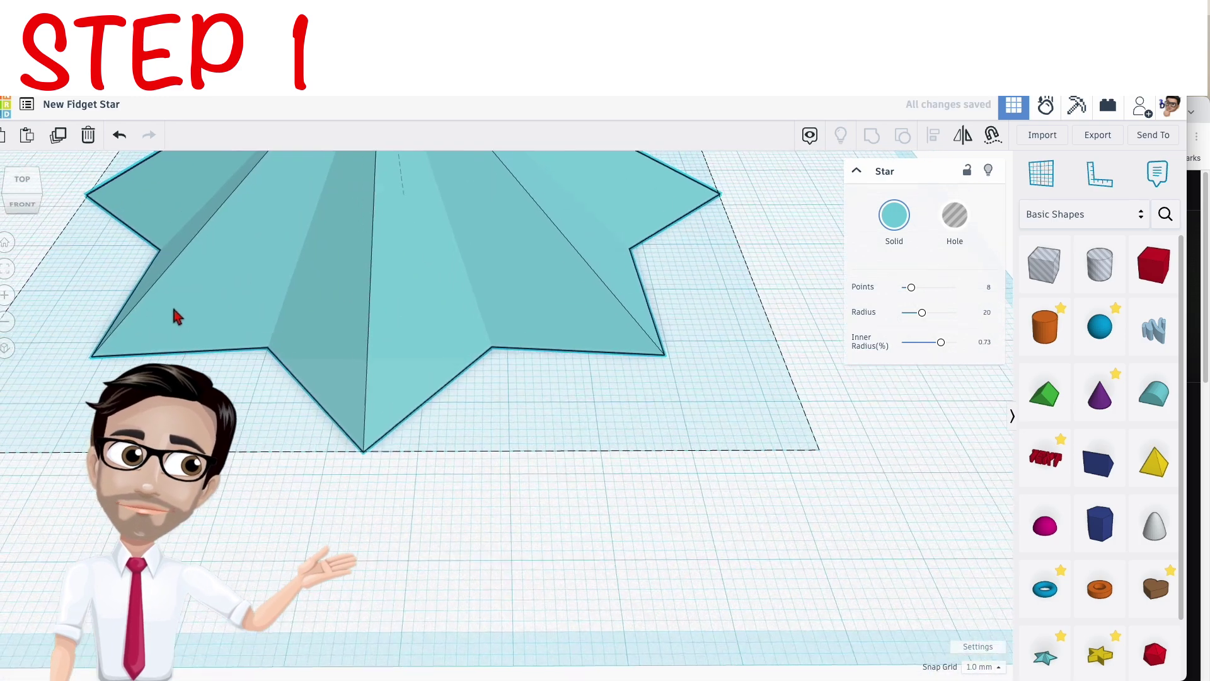
pyautogui.scroll(-2, 319, 432)
pyautogui.scroll(-2, 448, 481)
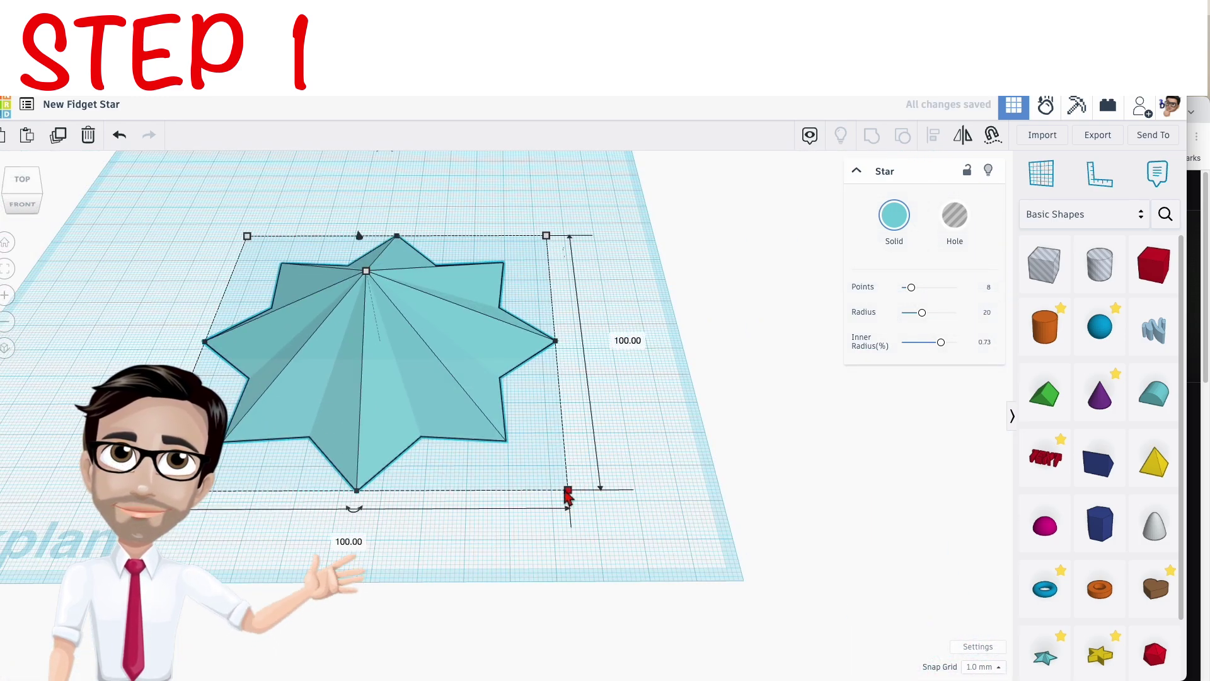
pyautogui.moveTo(574, 446); pyautogui.dragTo(605, 441, button='right')
# Step: Make the star 50 tall and move it to the workplane's top-left corner
pyautogui.click(667, 437)
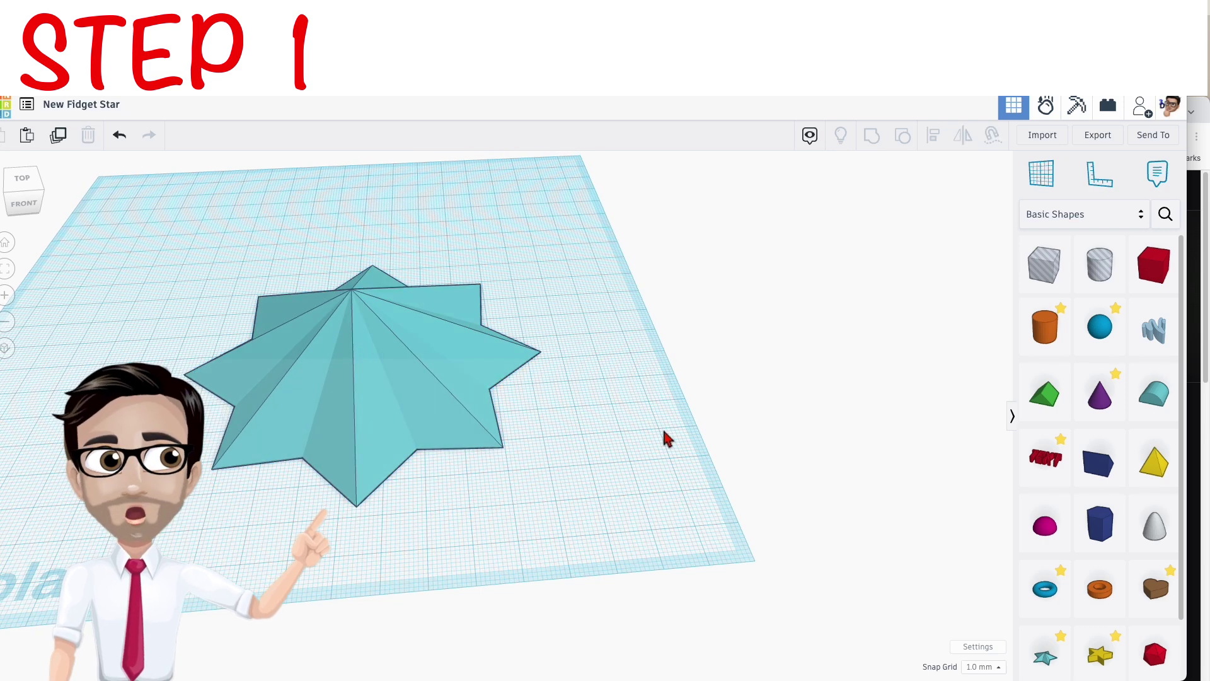
pyautogui.click(402, 373)
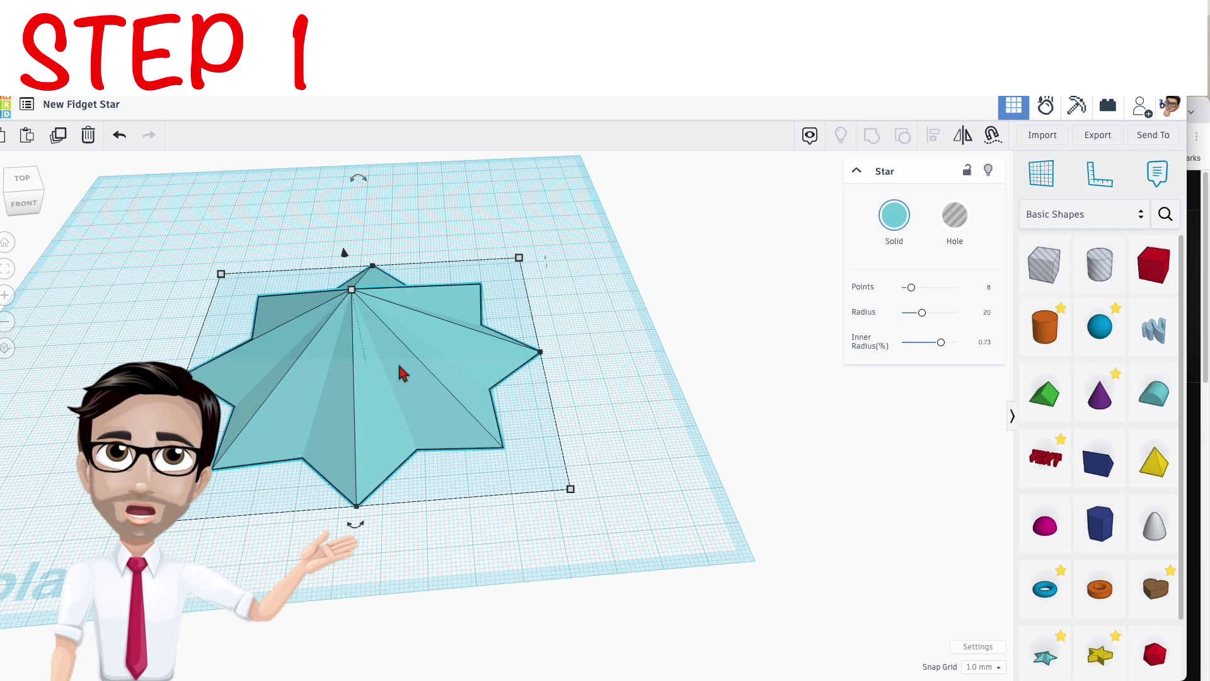
pyautogui.moveTo(352, 290)
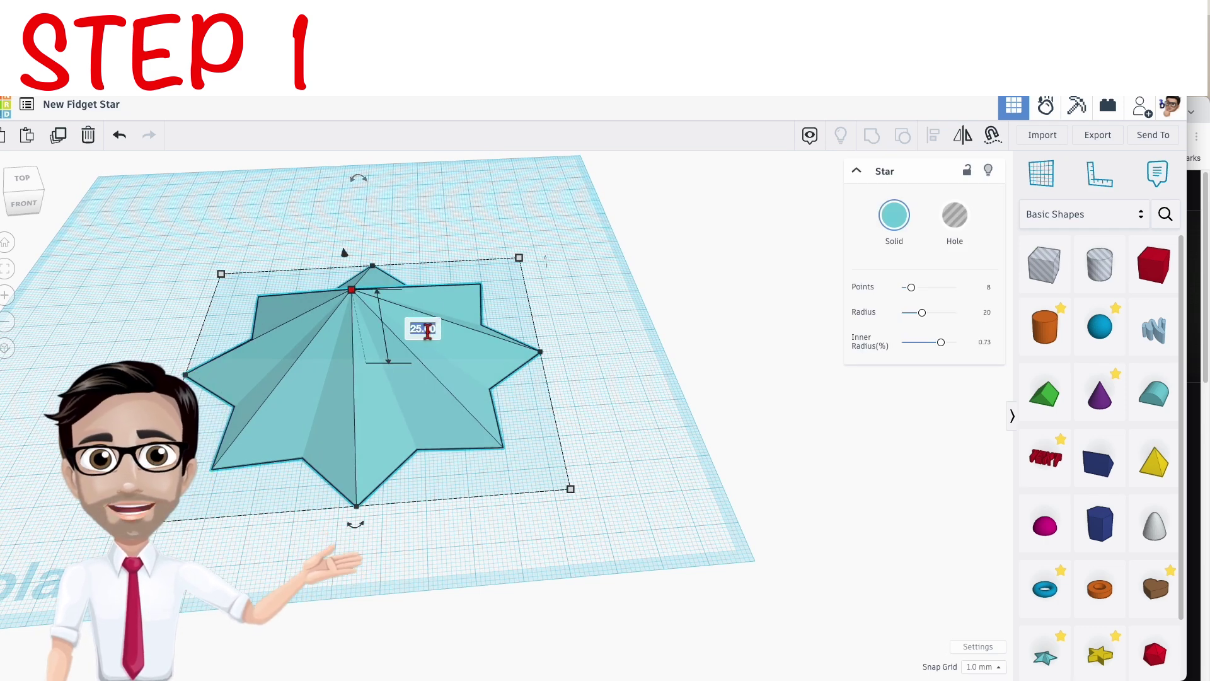
pyautogui.press('Return')
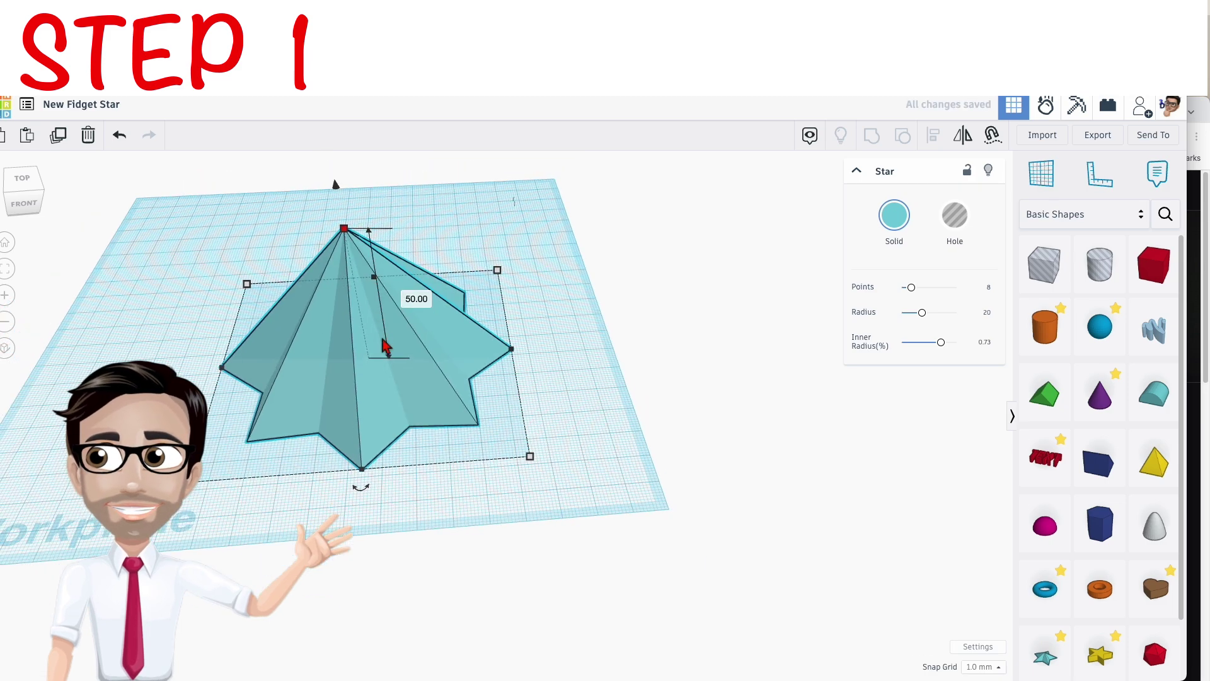
pyautogui.moveTo(387, 346); pyautogui.dragTo(486, 447, button='right')
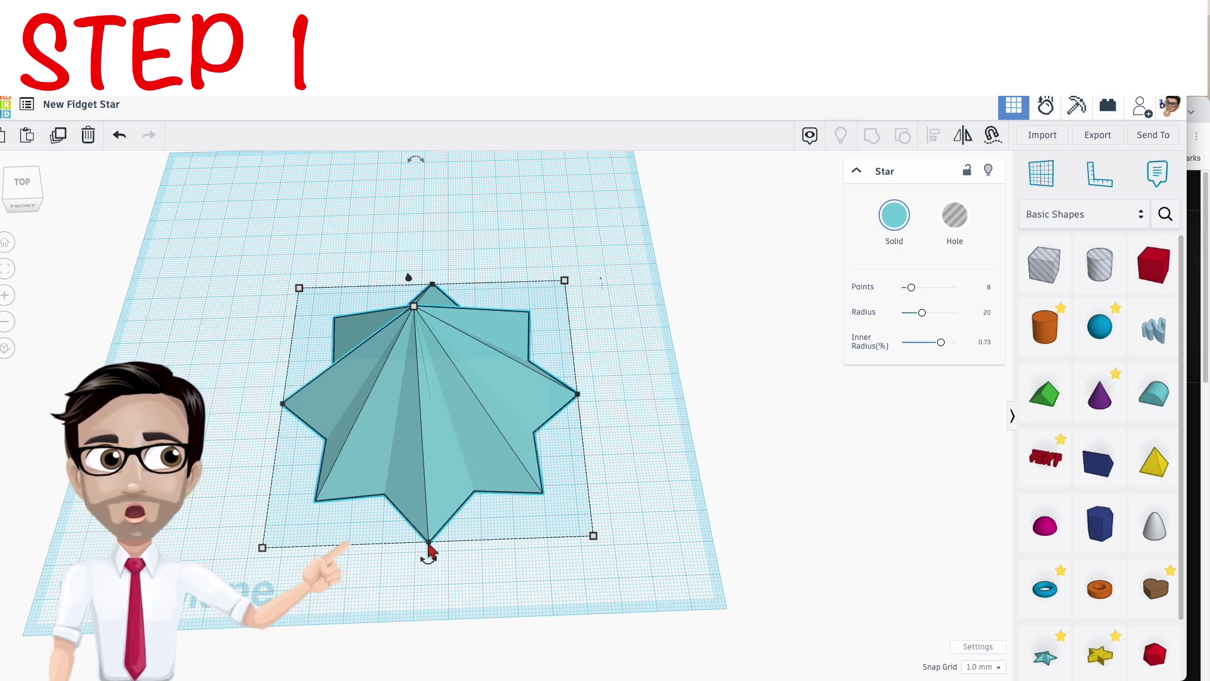
pyautogui.moveTo(486, 393); pyautogui.dragTo(305, 216)
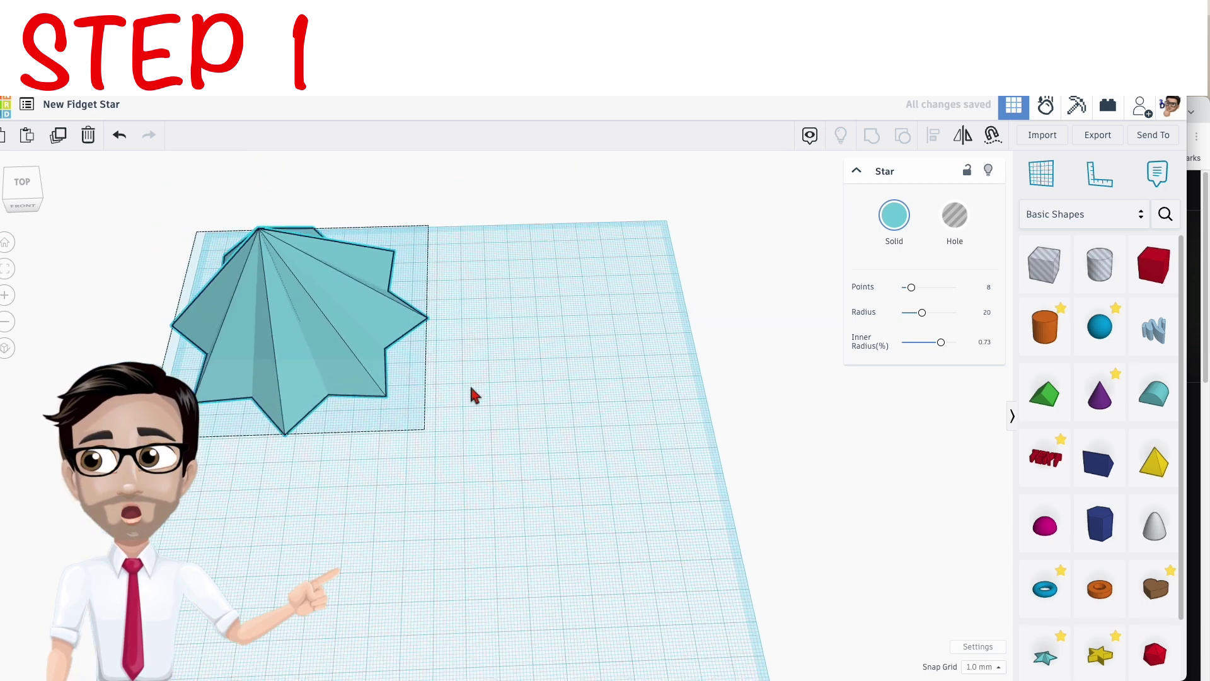
pyautogui.moveTo(473, 394); pyautogui.dragTo(561, 410, button='right')
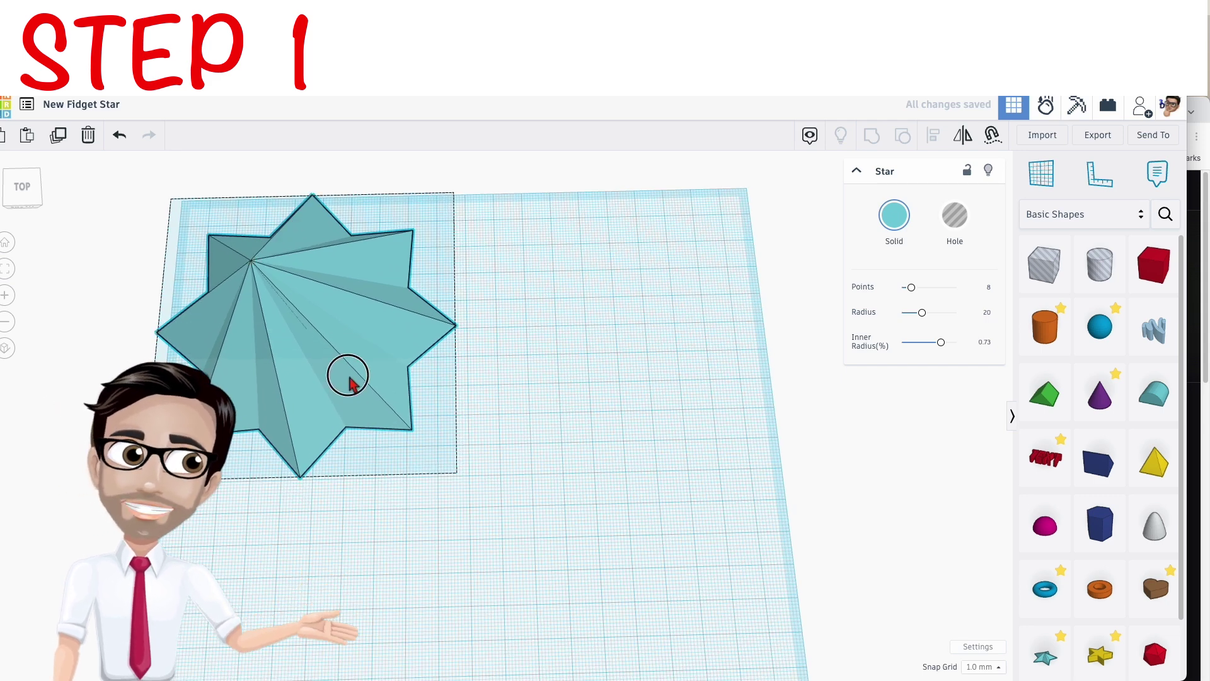
# Step: Duplicate the star, place the copy to its right, and make it a hole
pyautogui.click(349, 377)
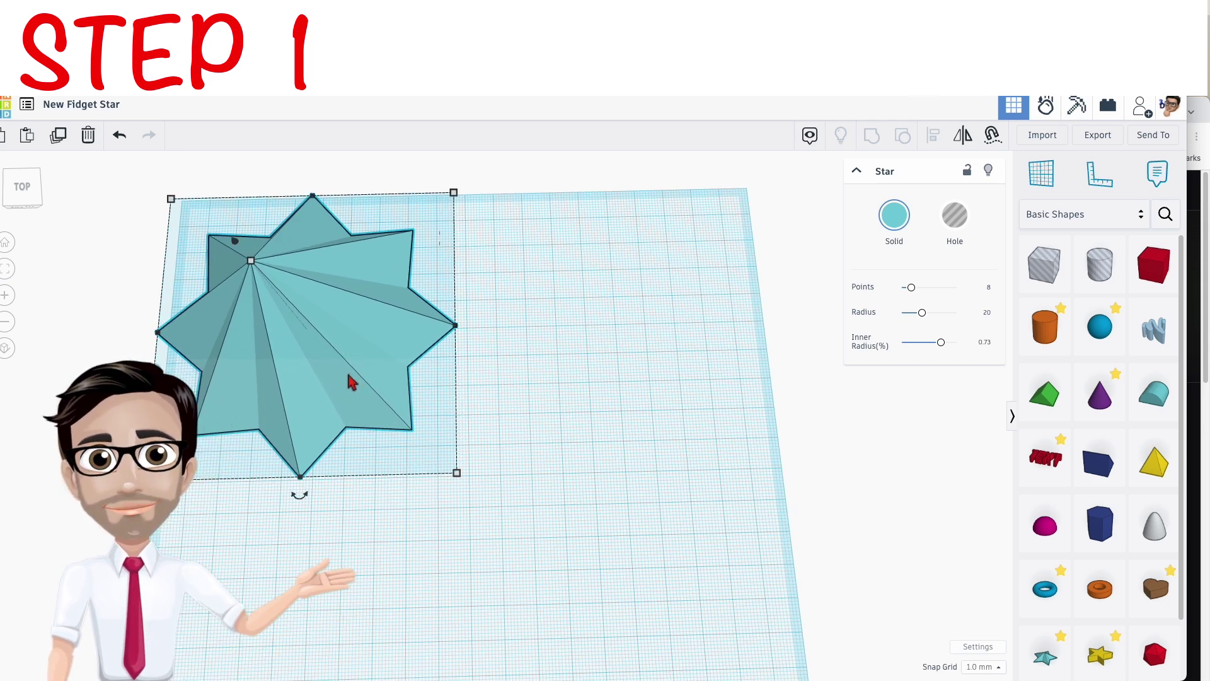
pyautogui.hotkey('ctrl', 'd')
pyautogui.moveTo(338, 381); pyautogui.dragTo(708, 397)
pyautogui.click(954, 217)
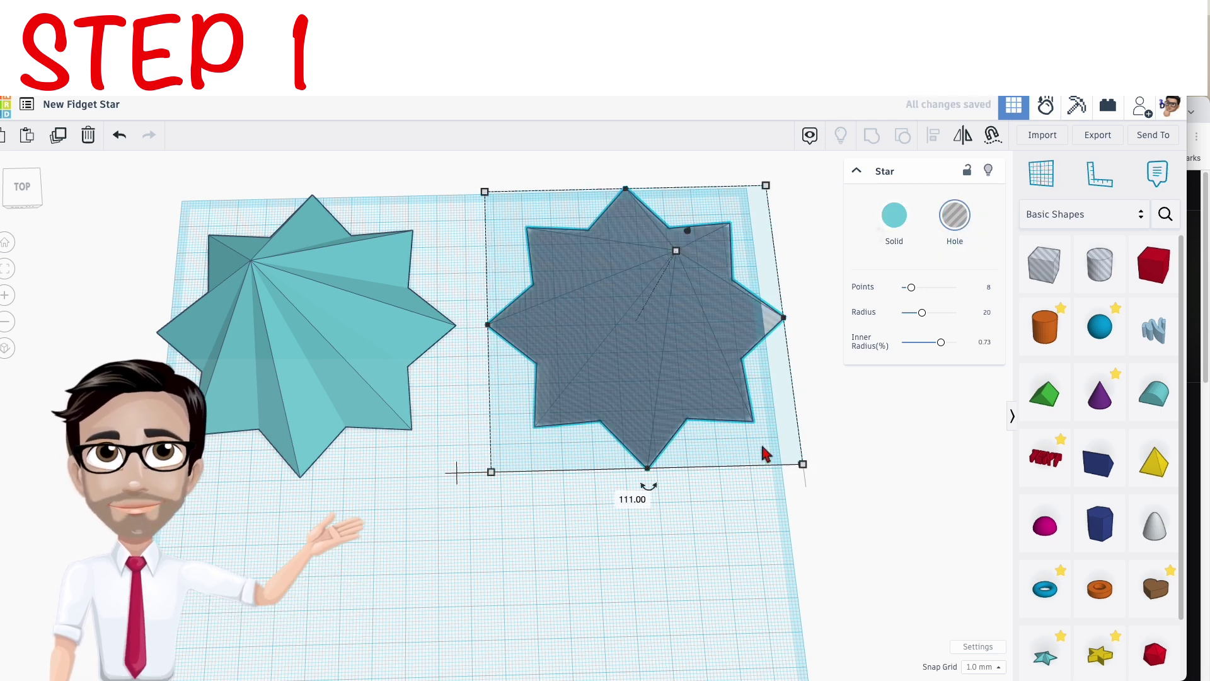
pyautogui.moveTo(765, 441); pyautogui.dragTo(691, 410, button='right')
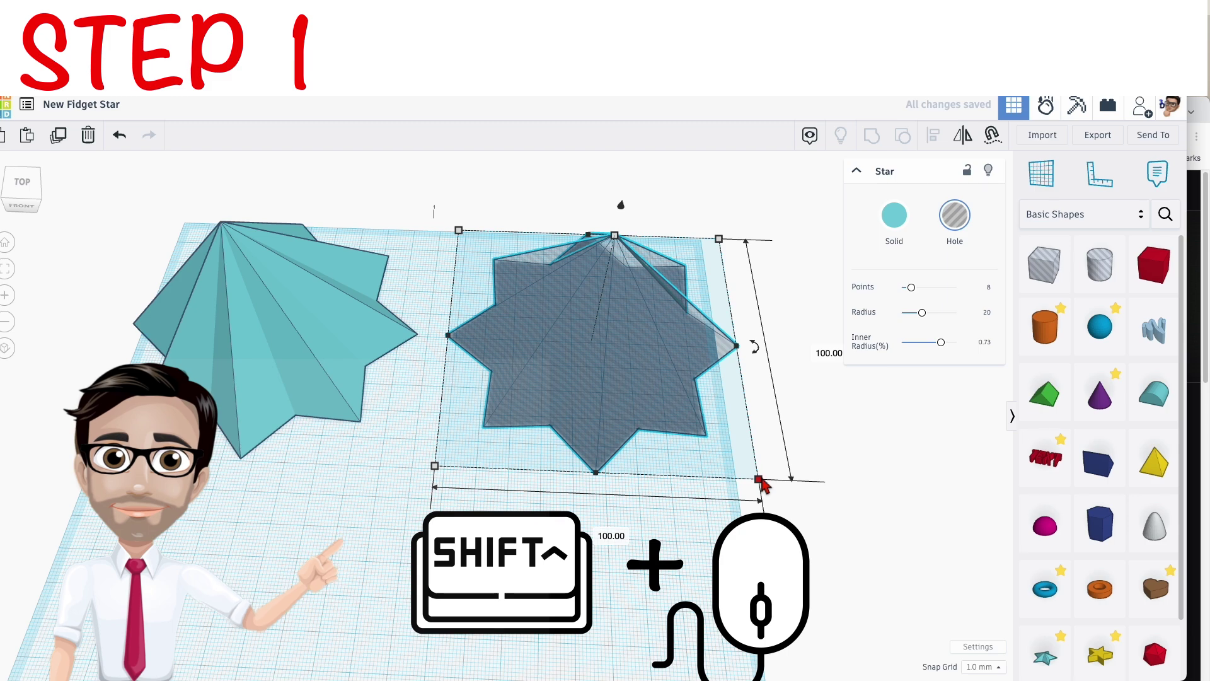
# Step: Shrink the star hole evenly to 94 by 94
pyautogui.keyDown('shift'); pyautogui.moveTo(761, 482); pyautogui.dragTo(742, 463); pyautogui.keyUp('shift')
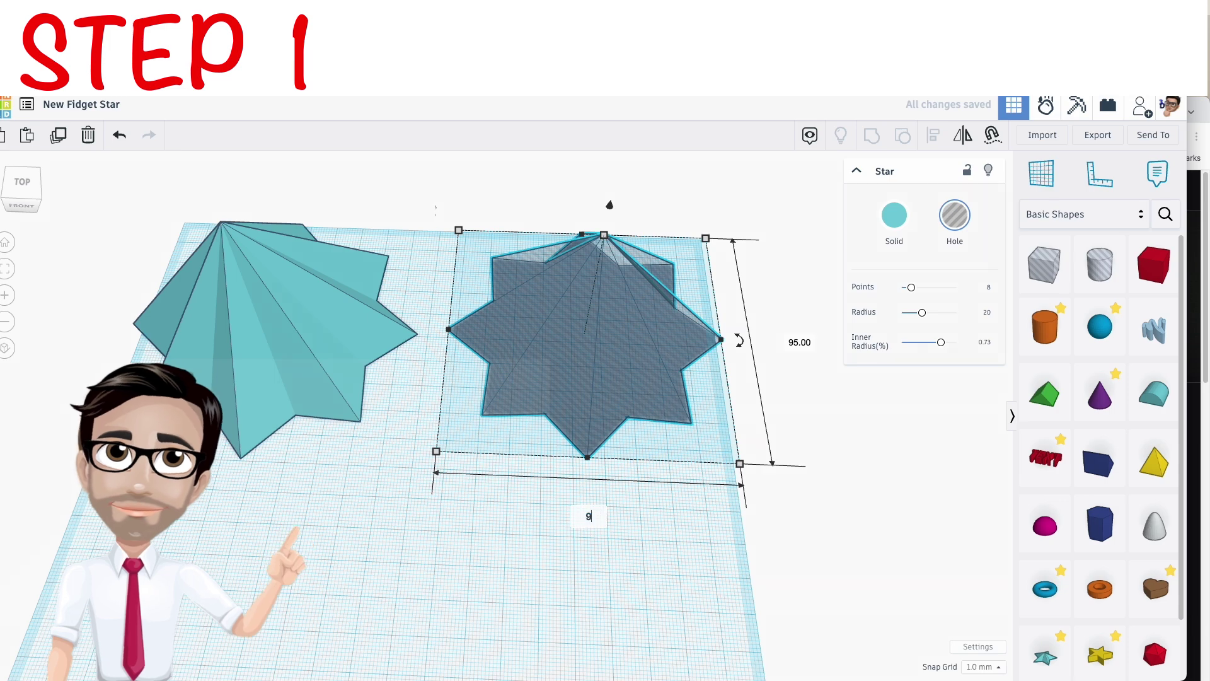
pyautogui.write('94')
pyautogui.press('Return')
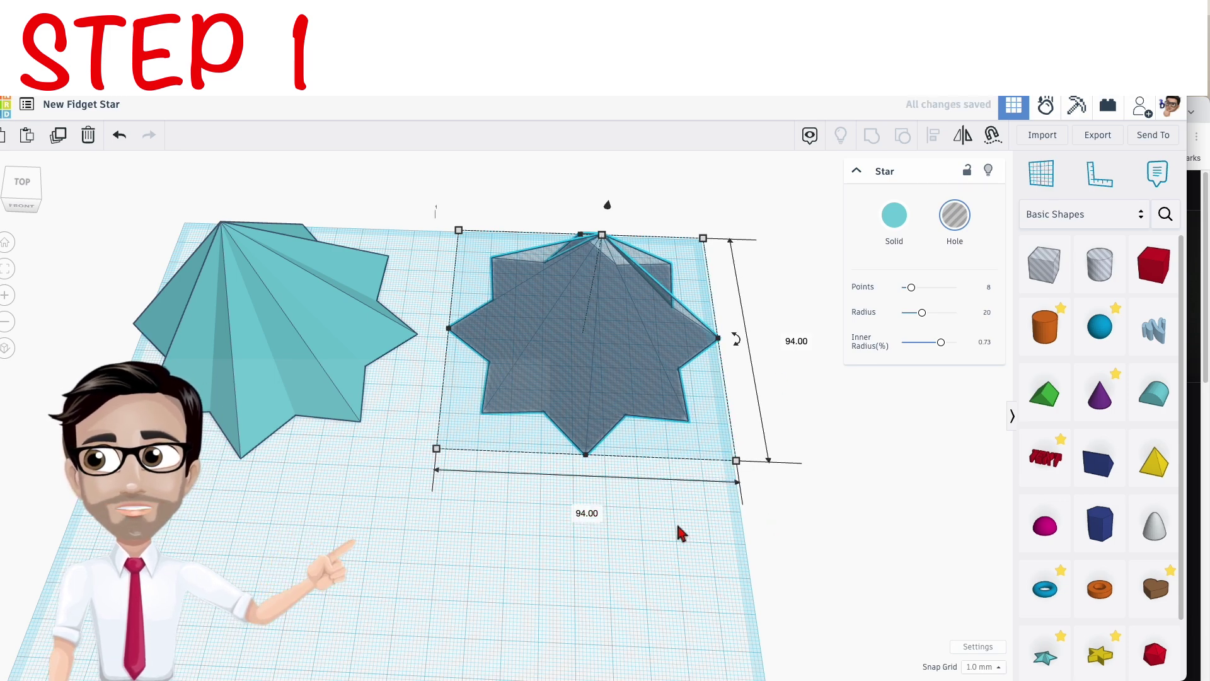
pyautogui.moveTo(672, 538); pyautogui.dragTo(599, 505, button='right')
pyautogui.click(541, 505)
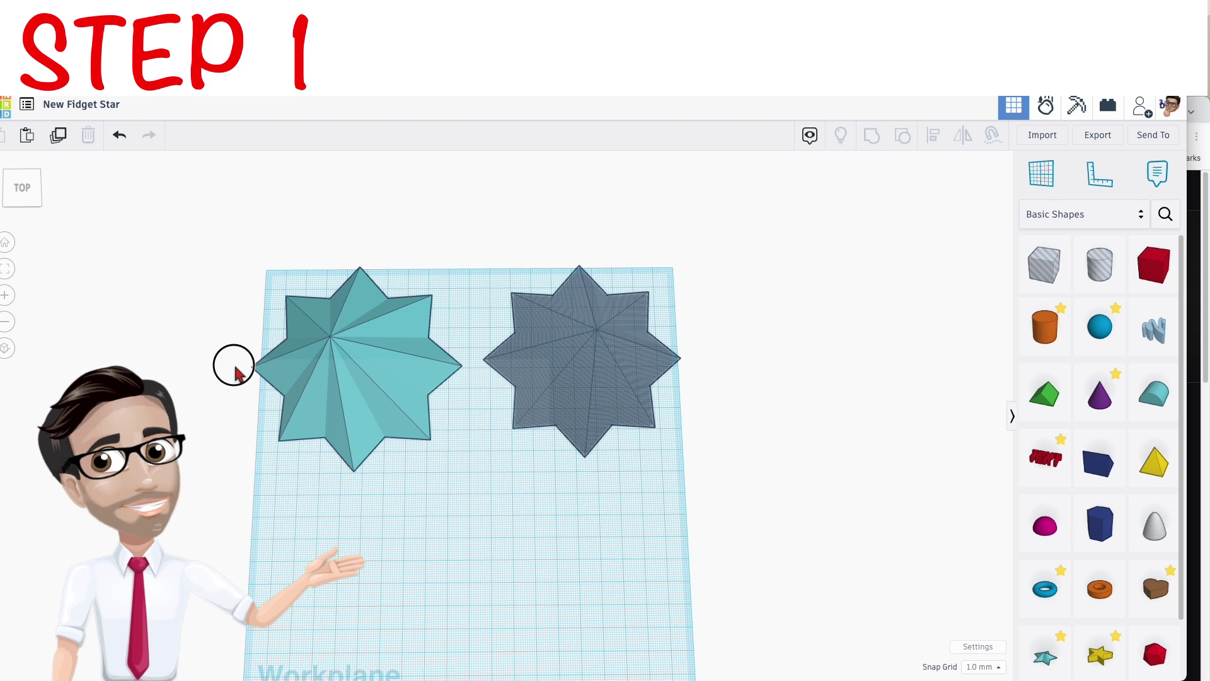
pyautogui.moveTo(235, 373); pyautogui.dragTo(670, 433)
pyautogui.moveTo(670, 432); pyautogui.dragTo(621, 291, button='middle')
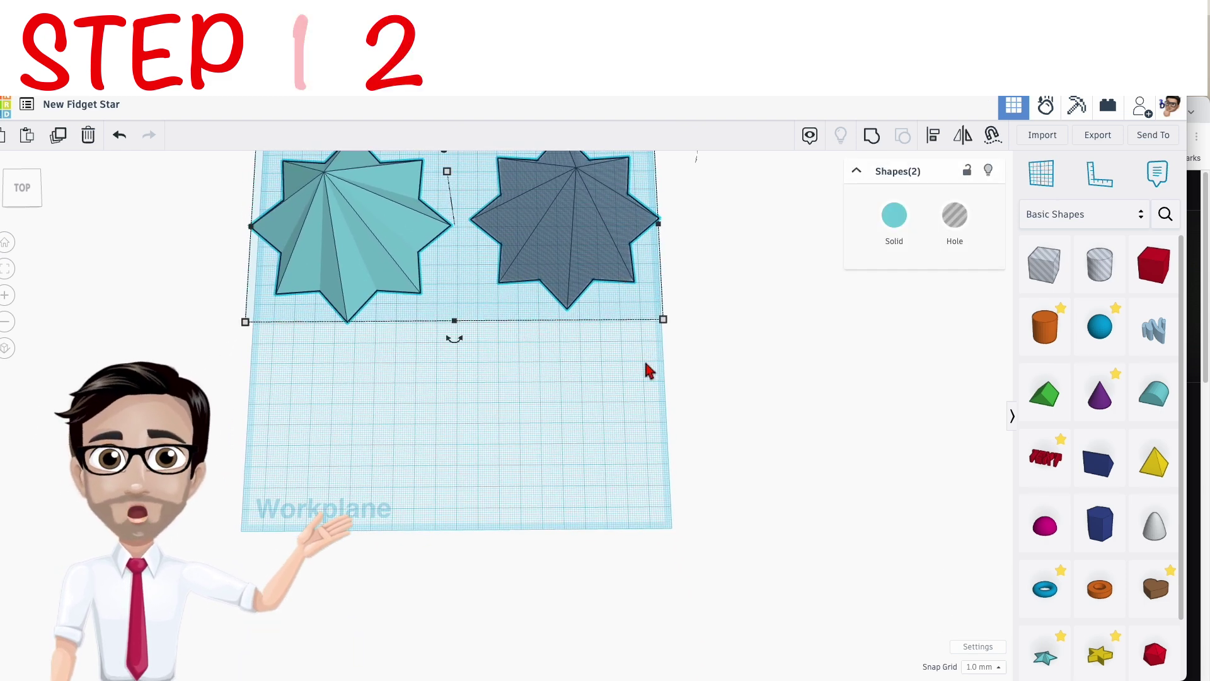
pyautogui.scroll(-3, 649, 371)
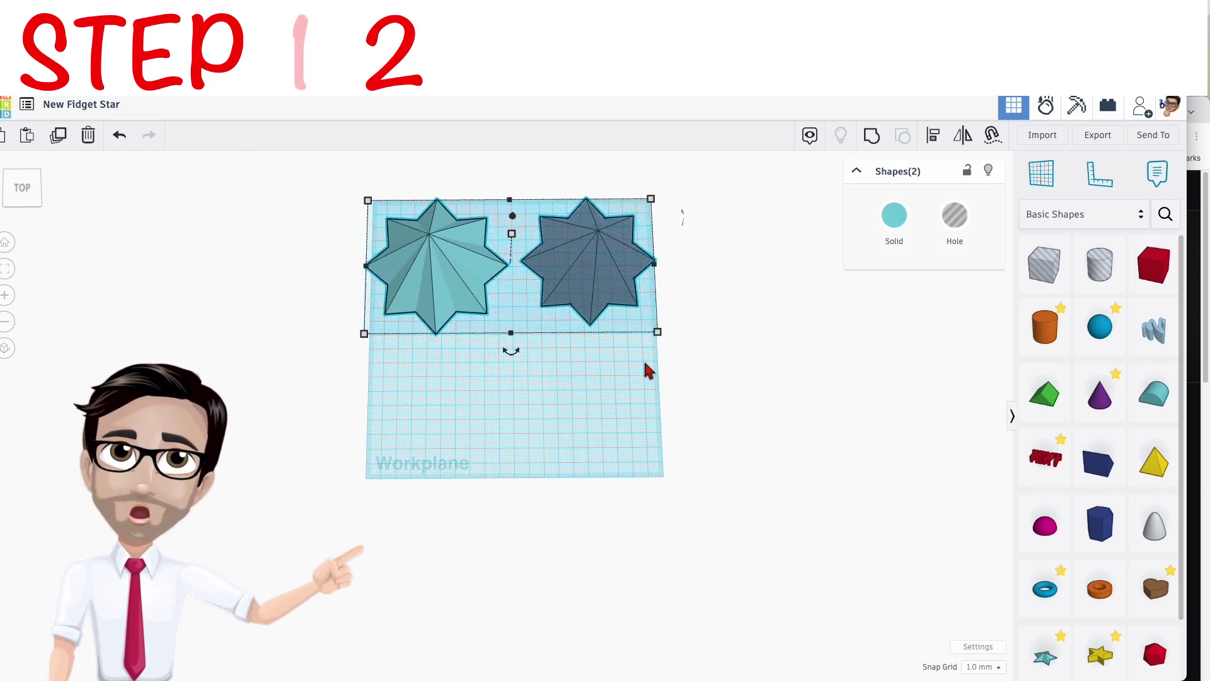
pyautogui.keyDown('alt'); pyautogui.moveTo(613, 293); pyautogui.dragTo(618, 428); pyautogui.keyUp('alt')
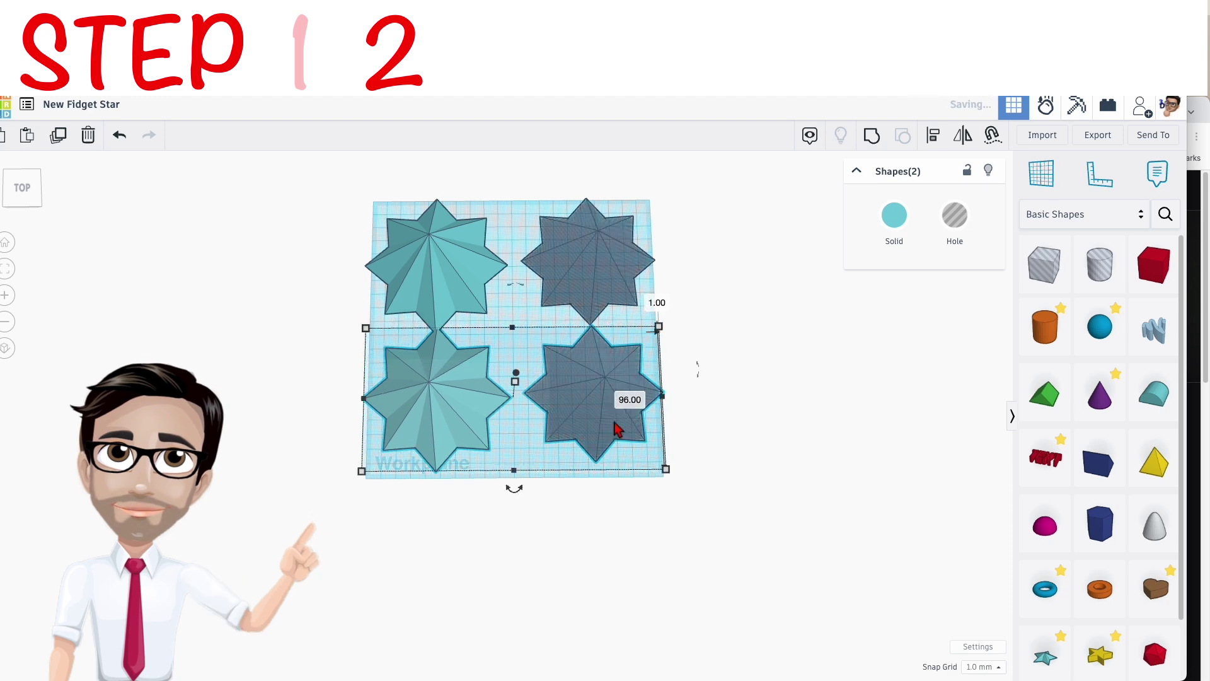
pyautogui.hotkey('ctrl', 'd')
pyautogui.hotkey('ctrl', 'd')
pyautogui.hotkey('ctrl', 'd')
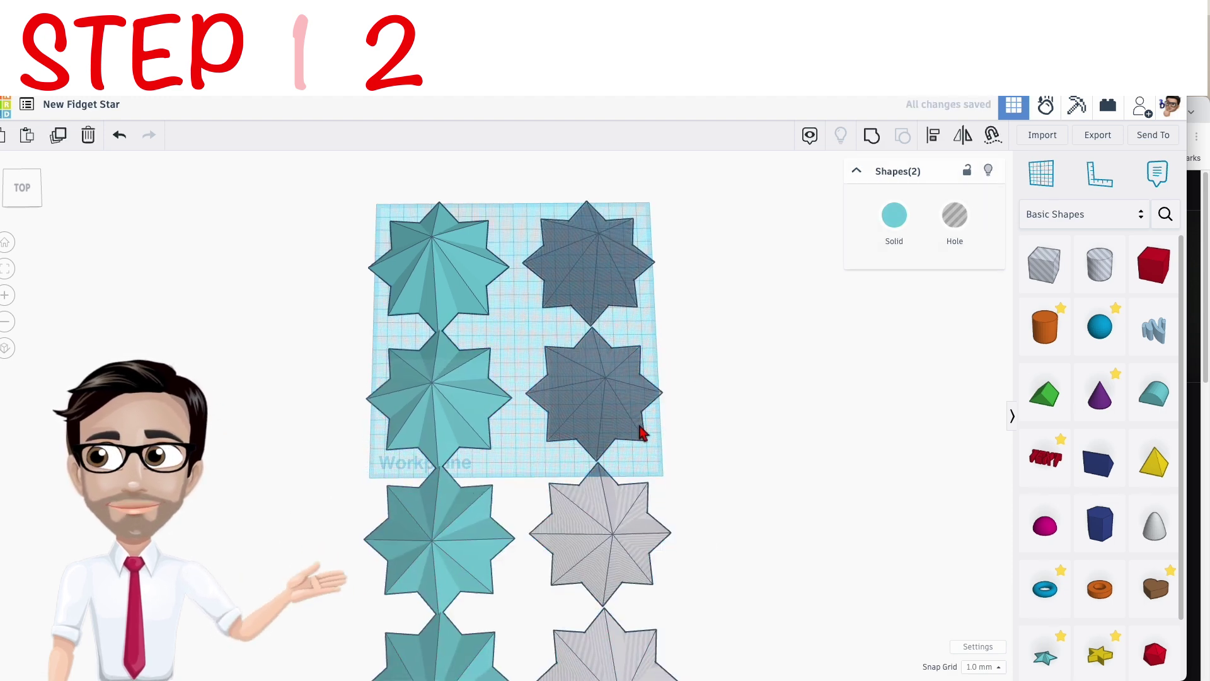
pyautogui.scroll(-2, 639, 432)
pyautogui.scroll(-1, 639, 432)
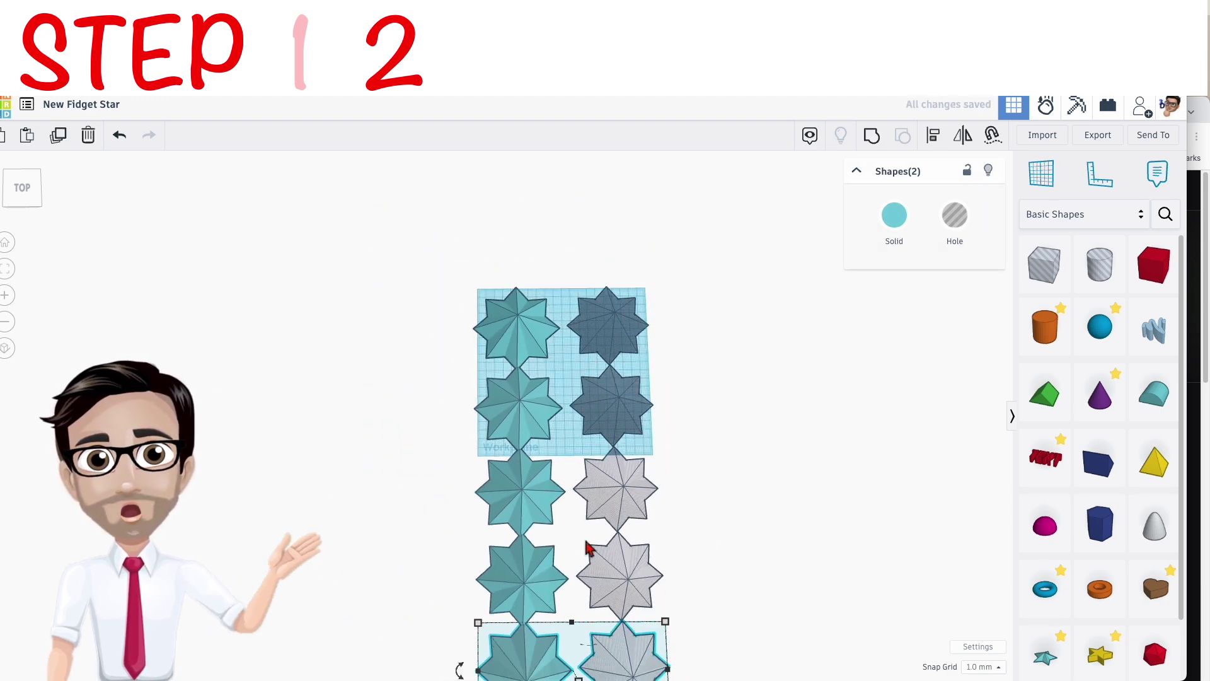
pyautogui.click(718, 413)
pyautogui.scroll(1, 678, 409)
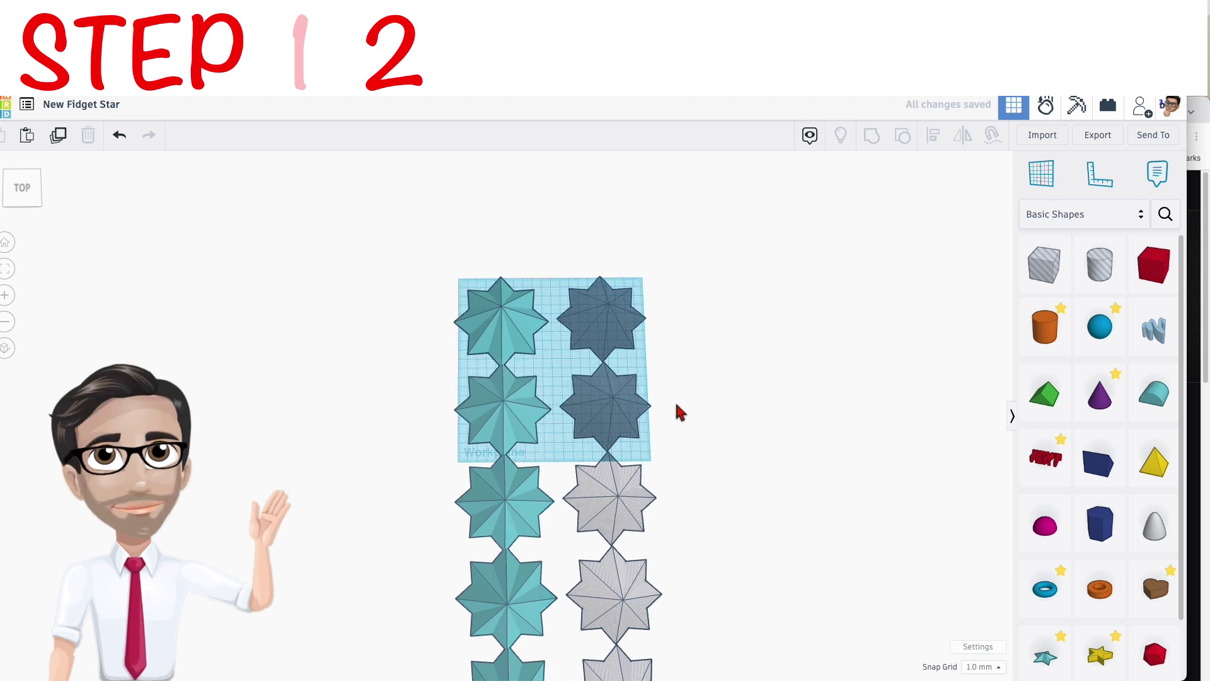
pyautogui.moveTo(687, 429); pyautogui.dragTo(690, 282, button='middle')
pyautogui.scroll(2, 680, 300)
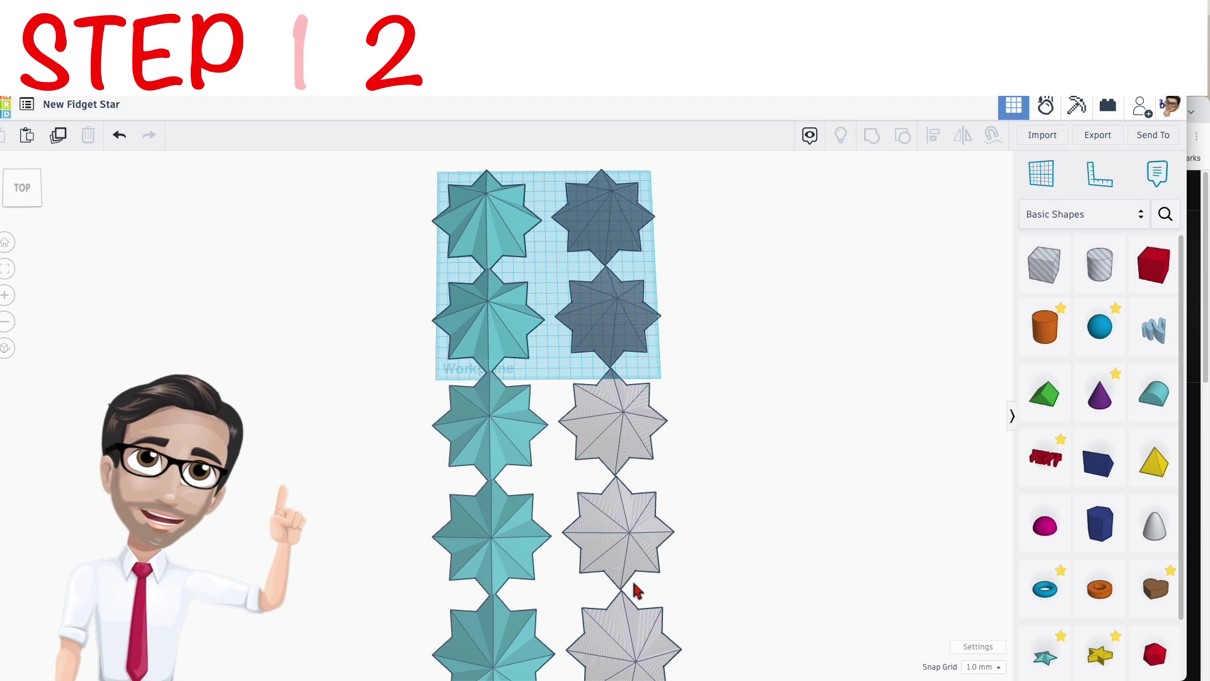
pyautogui.scroll(3, 411, 346)
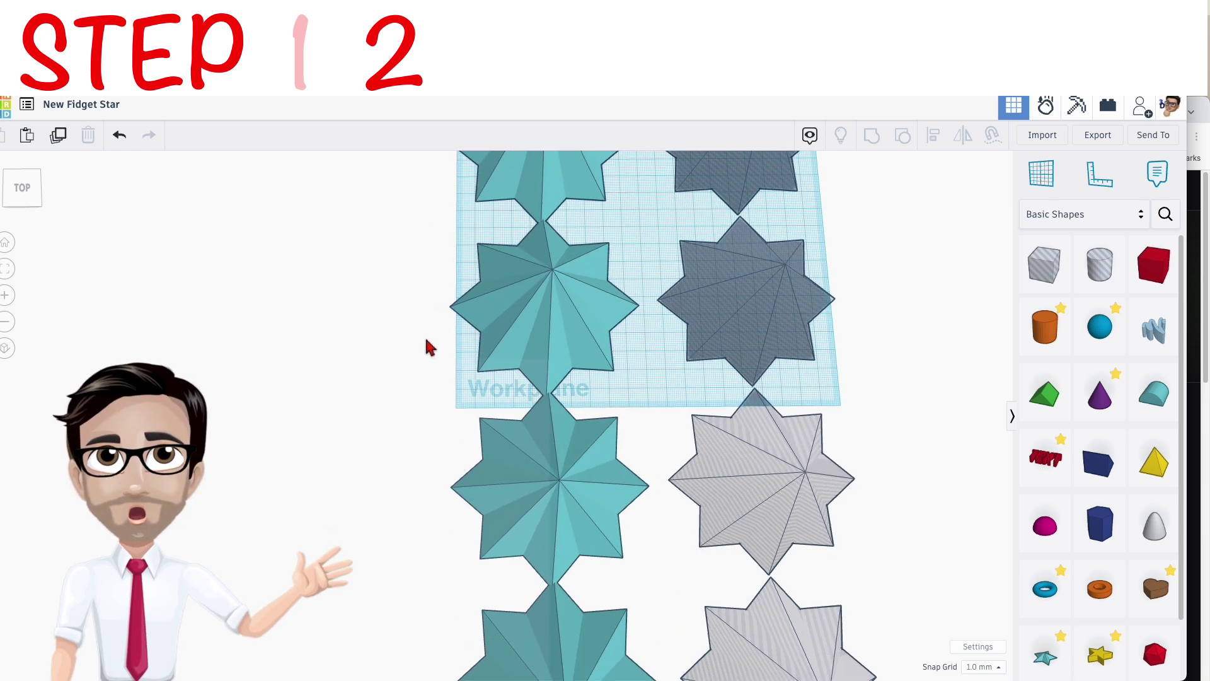
pyautogui.click(473, 434)
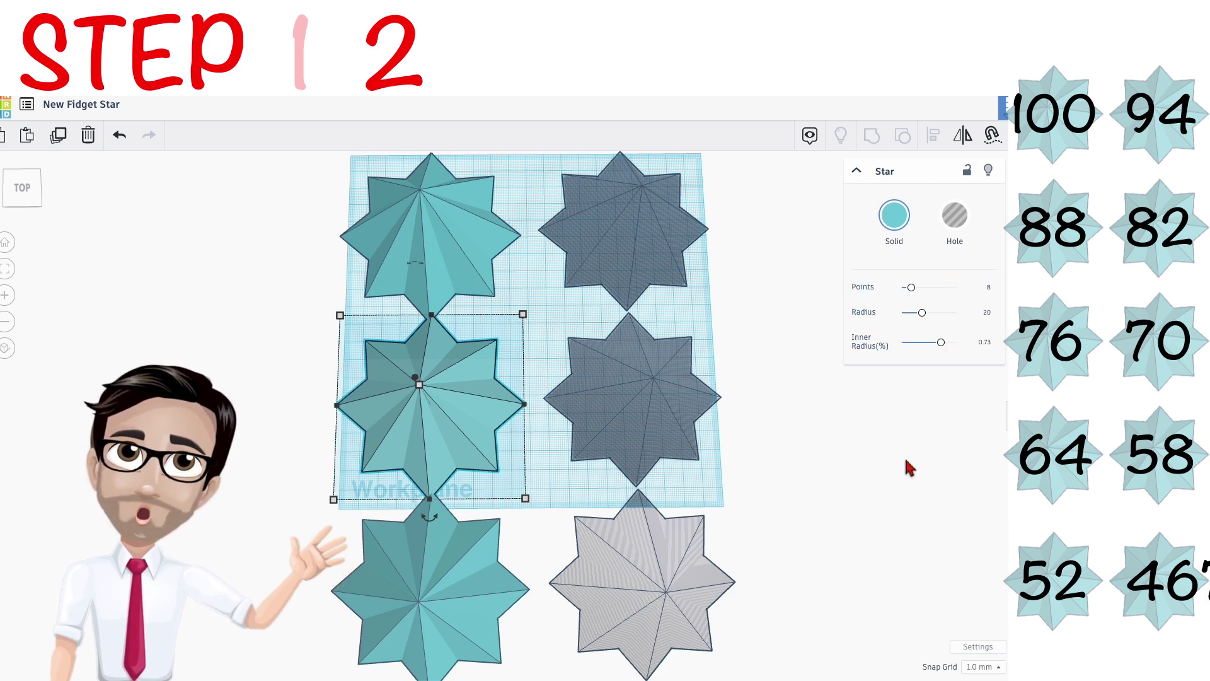
# Step: Resize the second-row solid star to 88 mm and its star hole to 82 mm
pyautogui.moveTo(895, 521); pyautogui.dragTo(839, 450, button='middle')
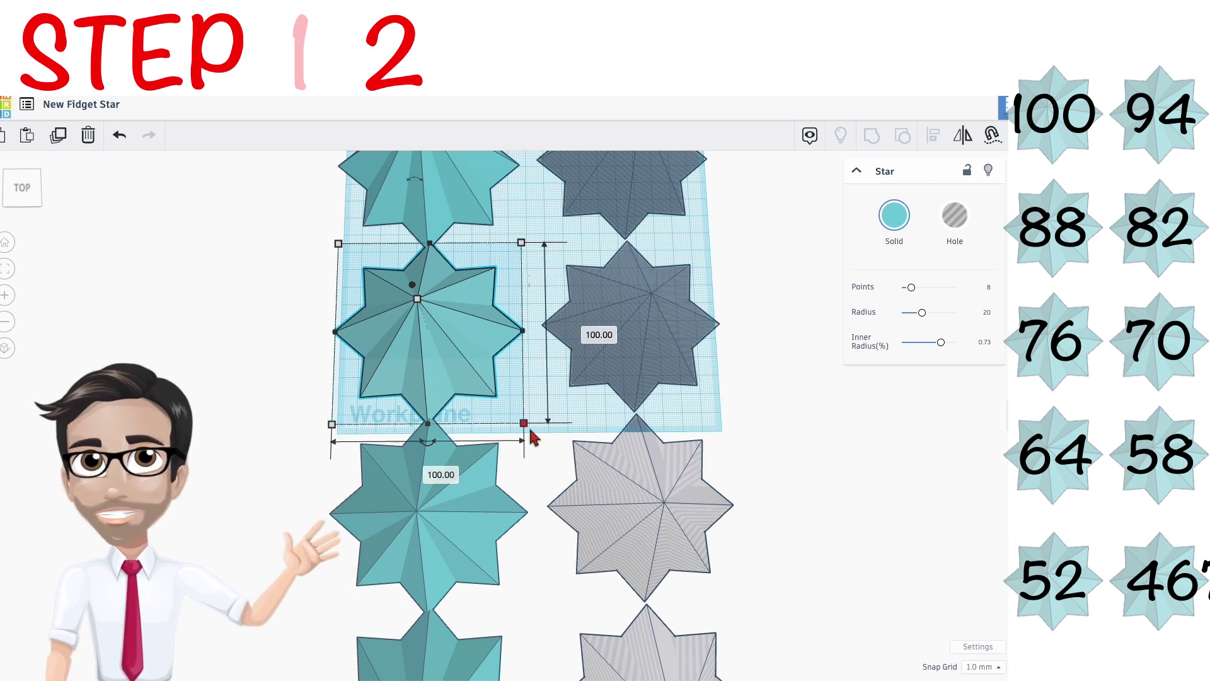
pyautogui.keyDown('shift'); pyautogui.moveTo(524, 424); pyautogui.dragTo(504, 413); pyautogui.keyUp('shift')
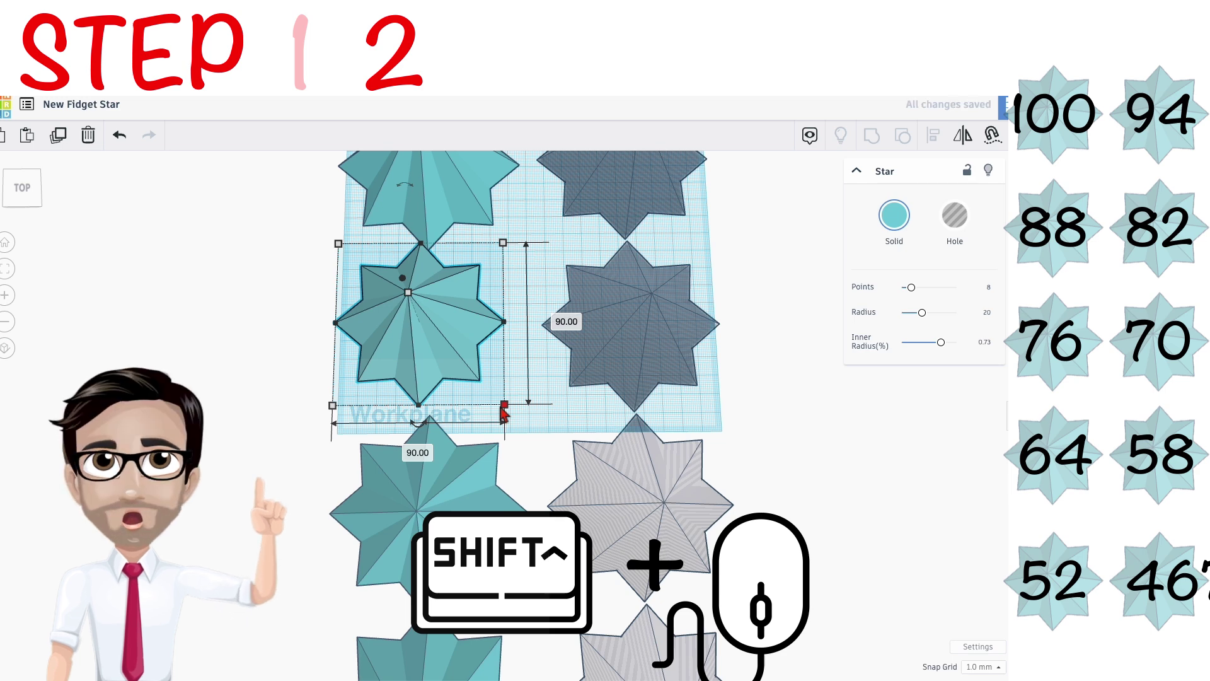
pyautogui.click(418, 454)
pyautogui.write('88')
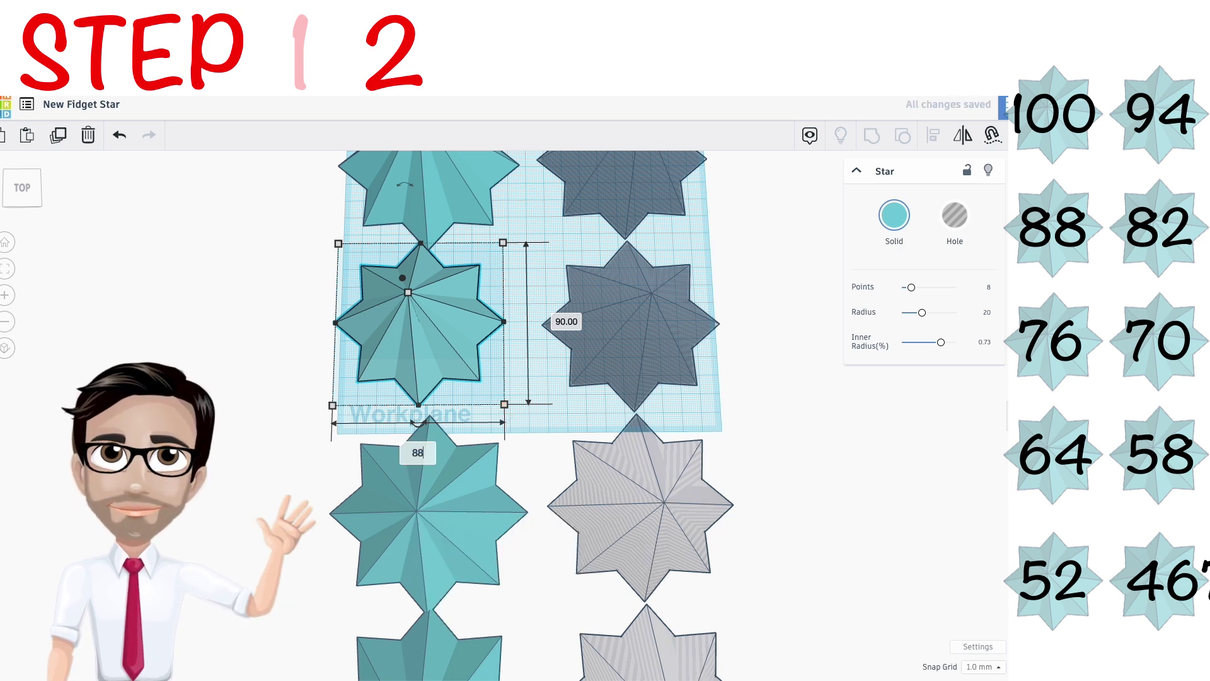
pyautogui.press('Return')
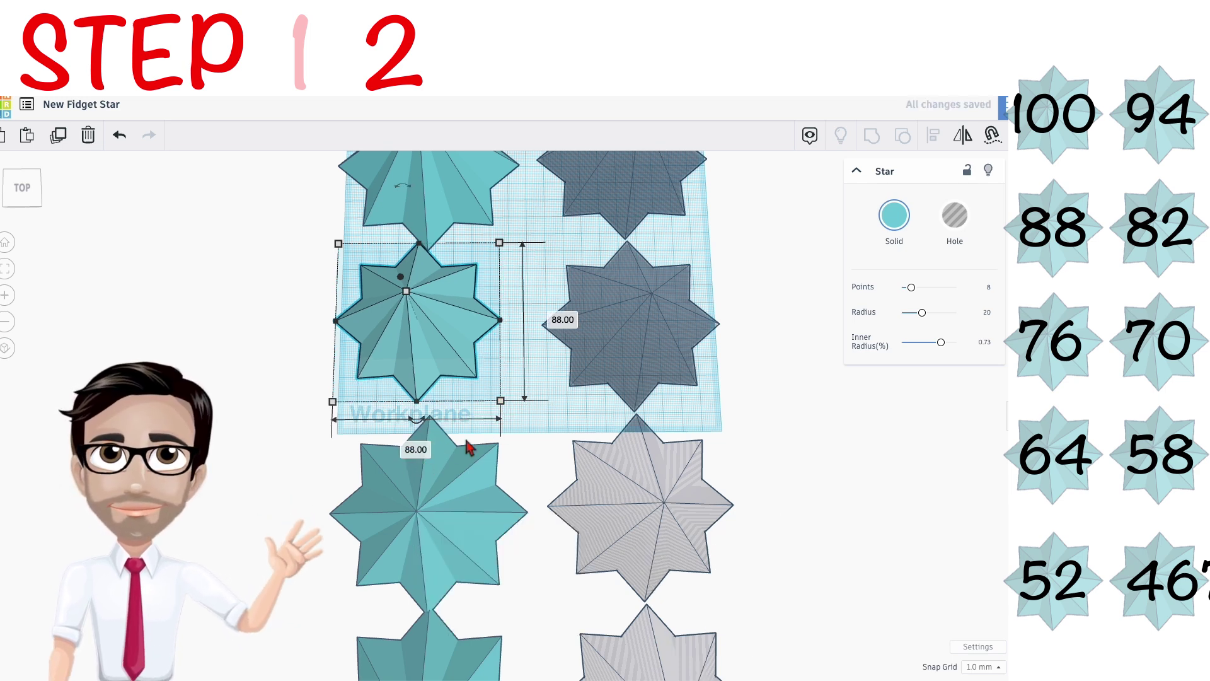
pyautogui.click(628, 361)
pyautogui.moveTo(723, 410); pyautogui.dragTo(705, 393)
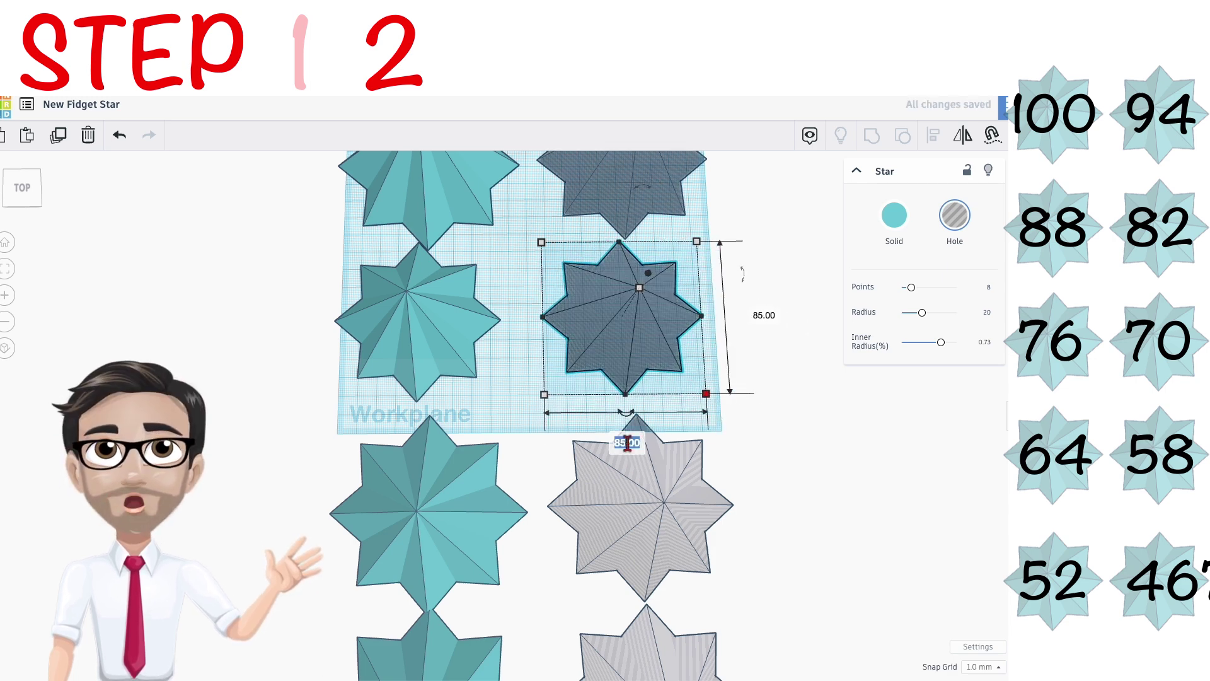
pyautogui.click(627, 443)
pyautogui.write('82')
pyautogui.press('Return')
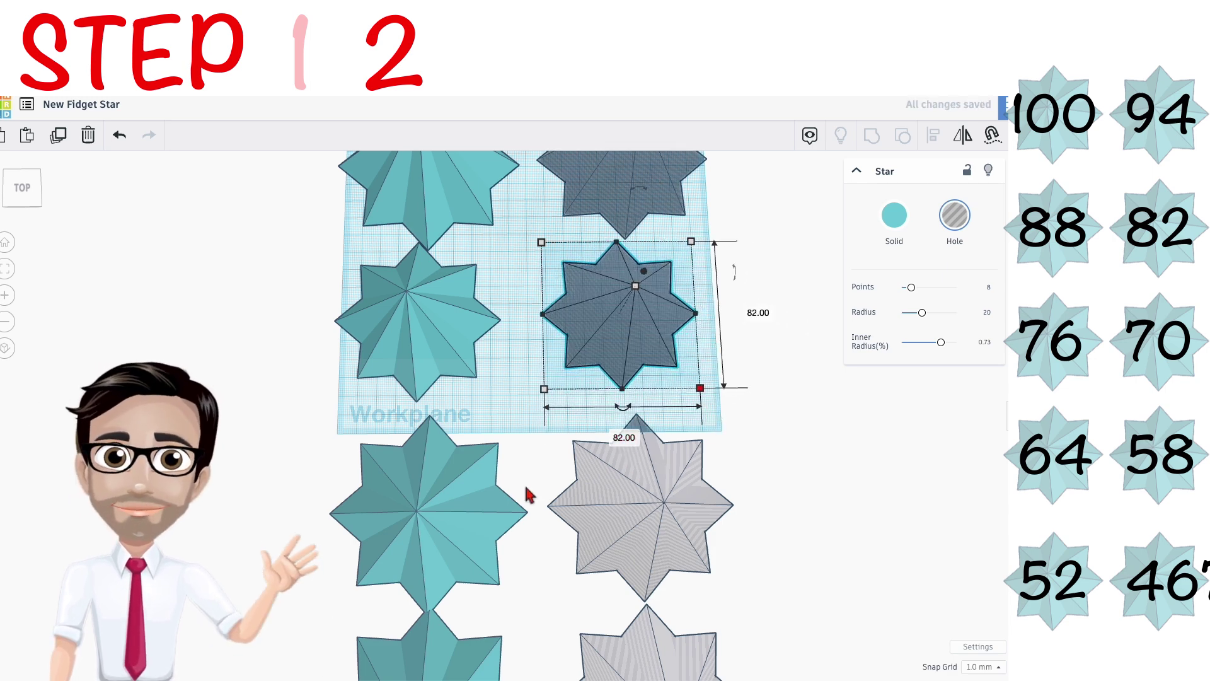
# Step: Resize the third-row solid star to 76 mm and its star hole to 70 mm
pyautogui.moveTo(528, 493); pyautogui.dragTo(546, 379, button='middle')
pyautogui.click(494, 405)
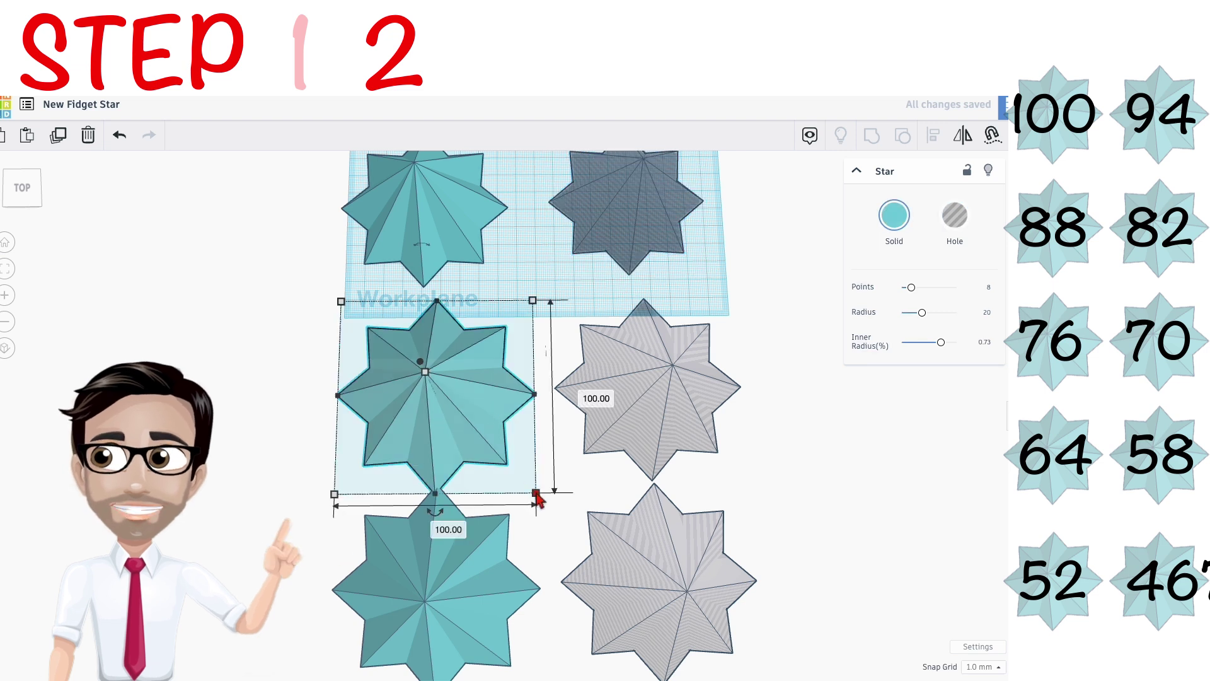
pyautogui.click(536, 494)
pyautogui.moveTo(536, 494); pyautogui.dragTo(497, 454)
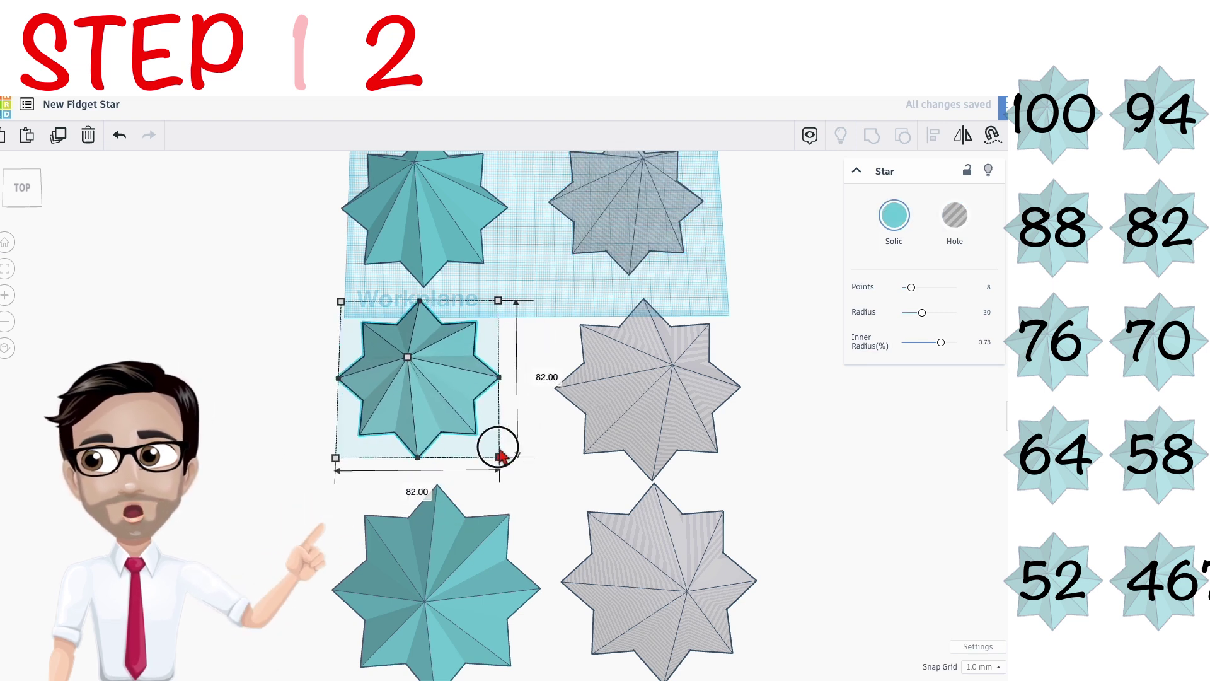
pyautogui.click(416, 490)
pyautogui.write('76')
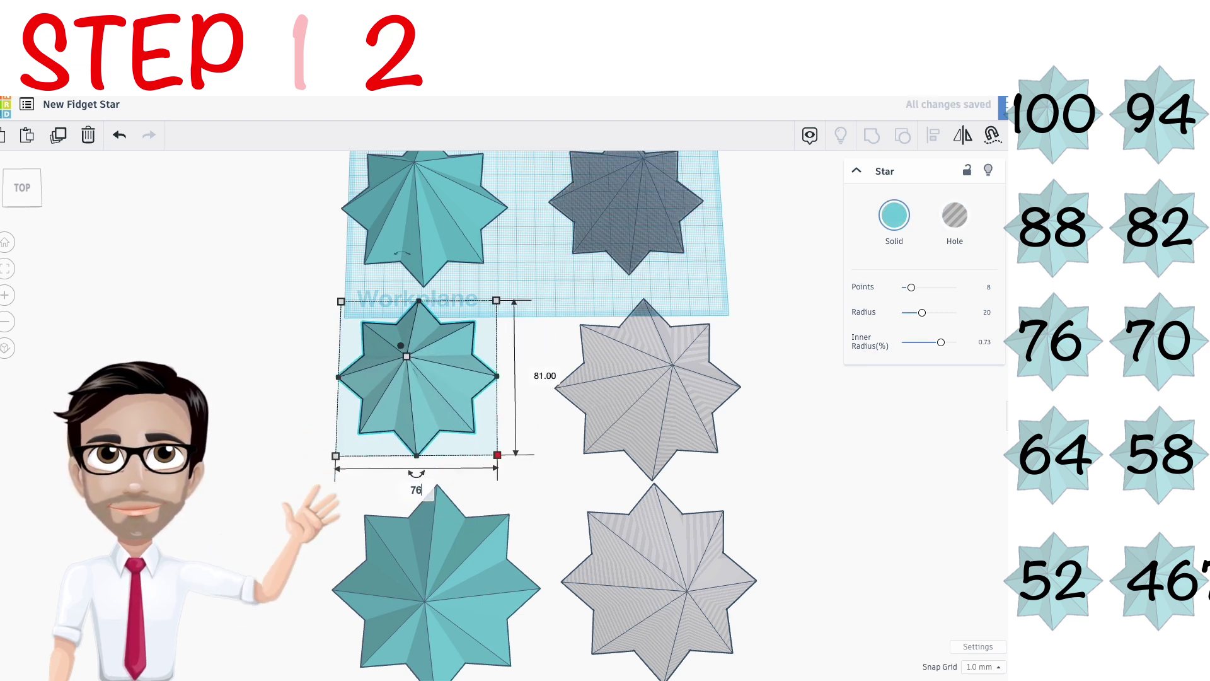
pyautogui.press('Return')
pyautogui.click(634, 466)
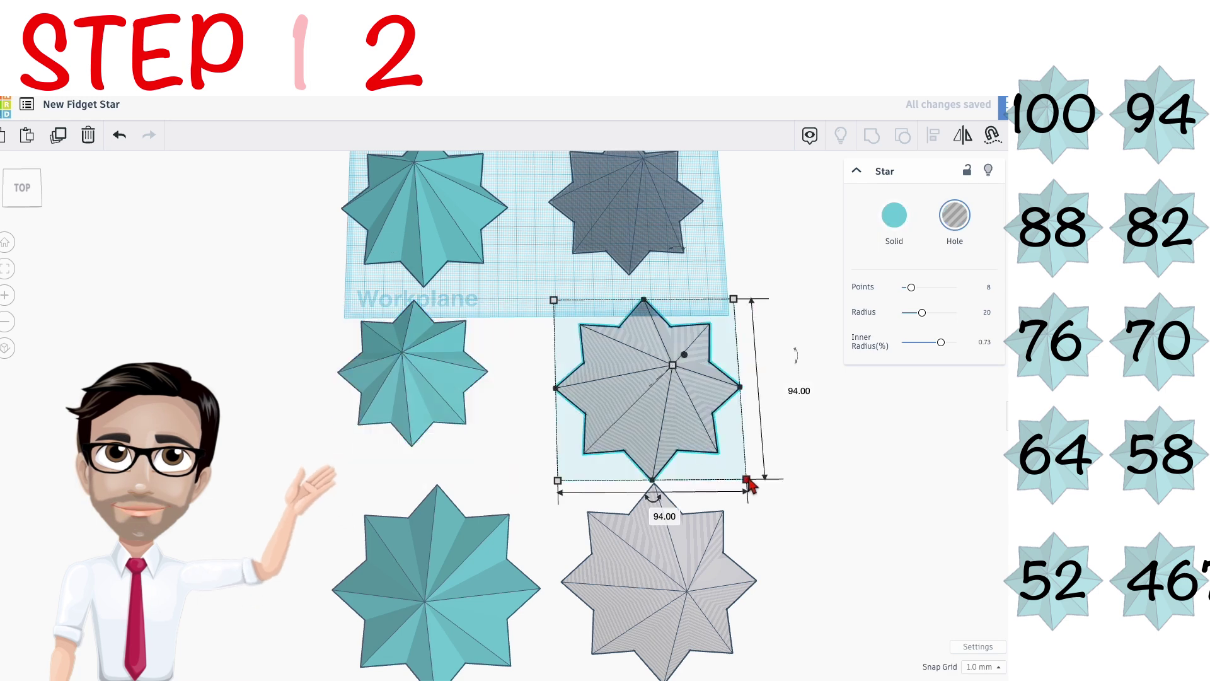
pyautogui.moveTo(746, 486); pyautogui.dragTo(702, 454)
pyautogui.click(643, 494)
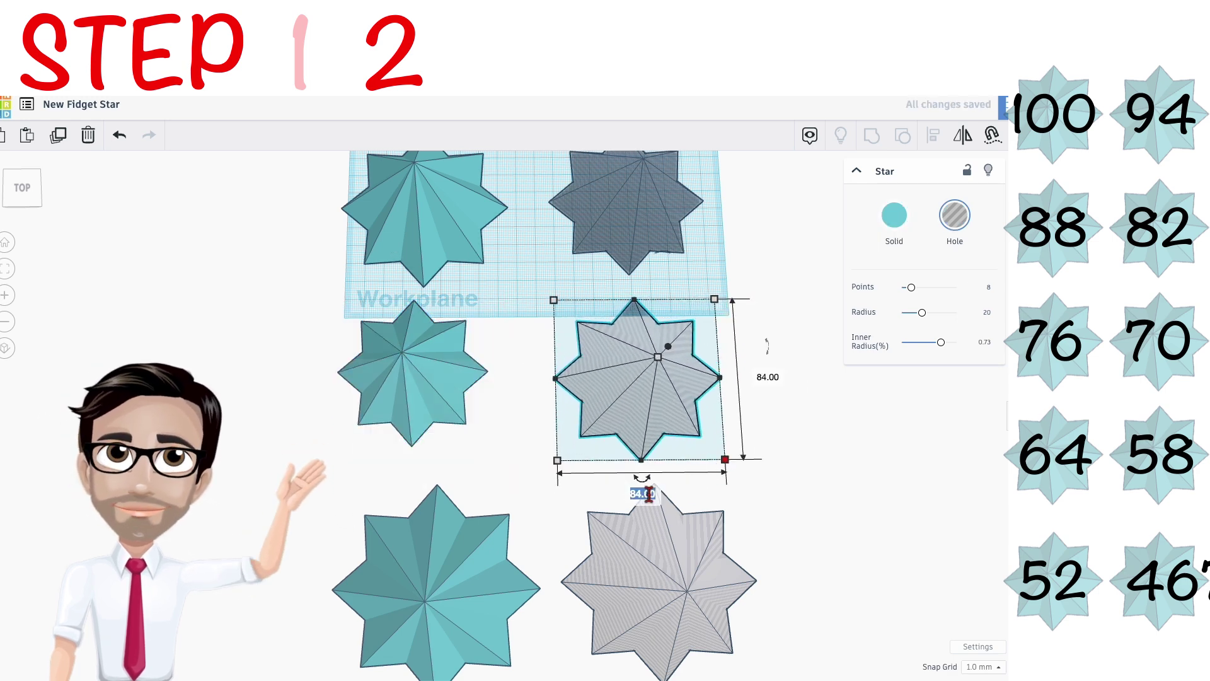
pyautogui.write('70')
pyautogui.press('Return')
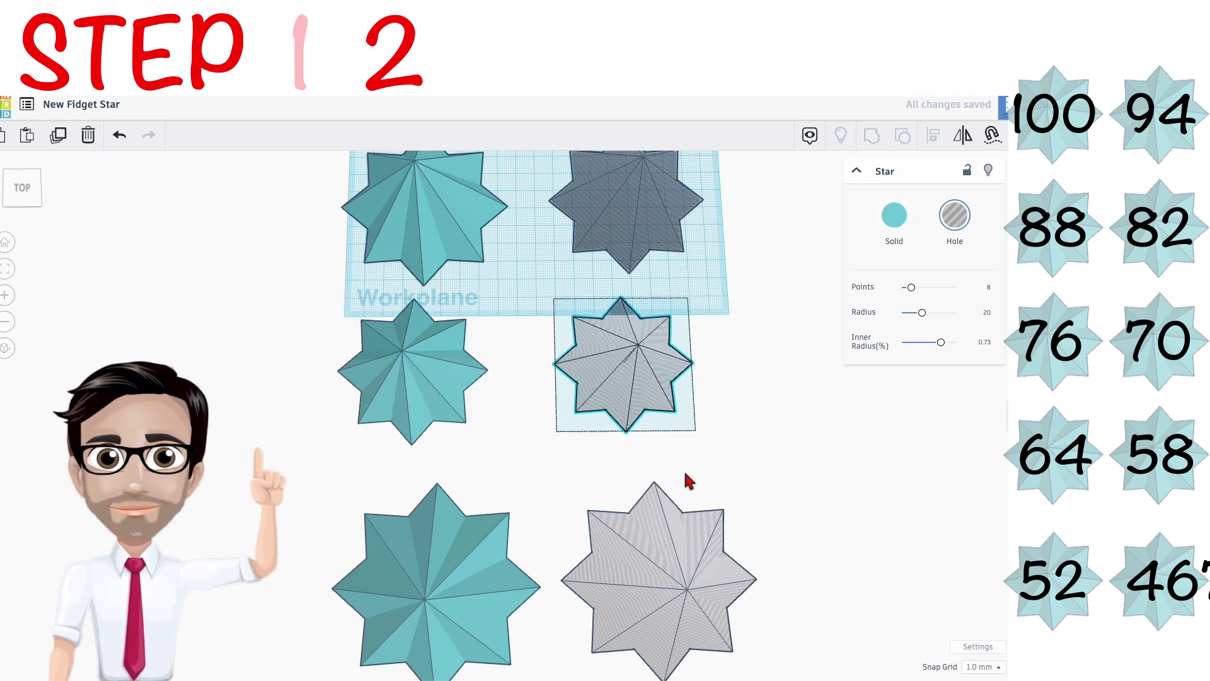
pyautogui.moveTo(689, 481); pyautogui.dragTo(668, 405, button='middle')
# Step: Shrink the fourth-row solid star to 64 mm and its hole to 58 mm
pyautogui.click(418, 531)
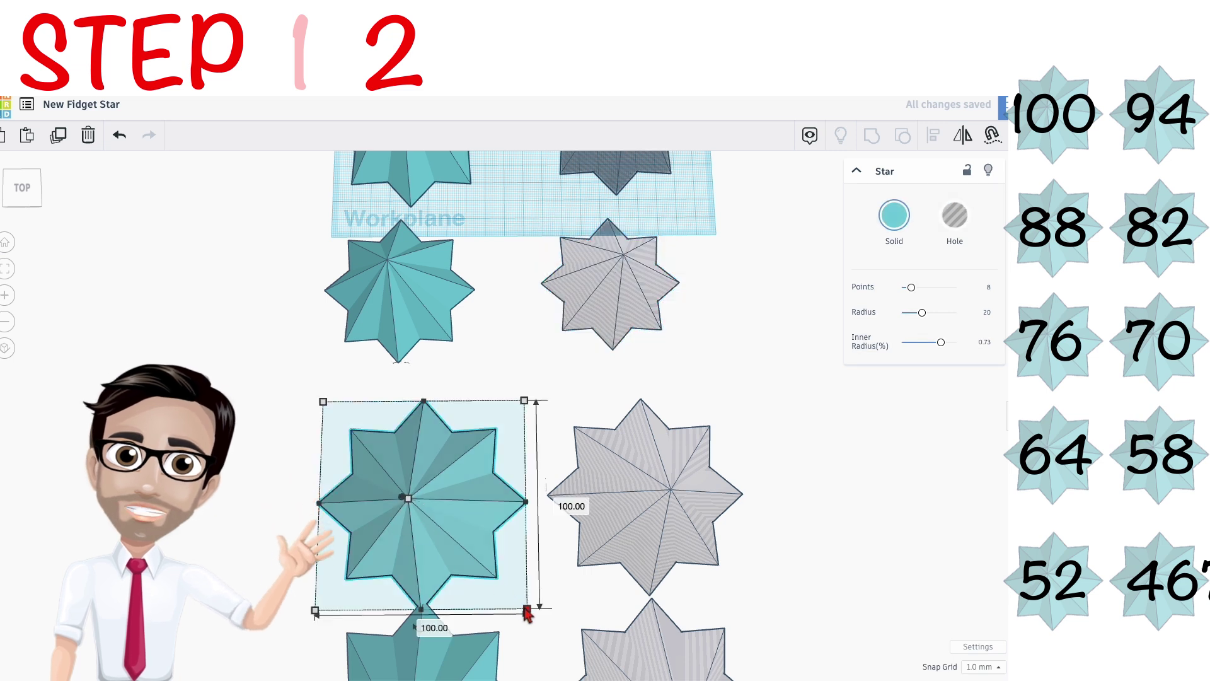
pyautogui.moveTo(527, 609); pyautogui.dragTo(464, 549)
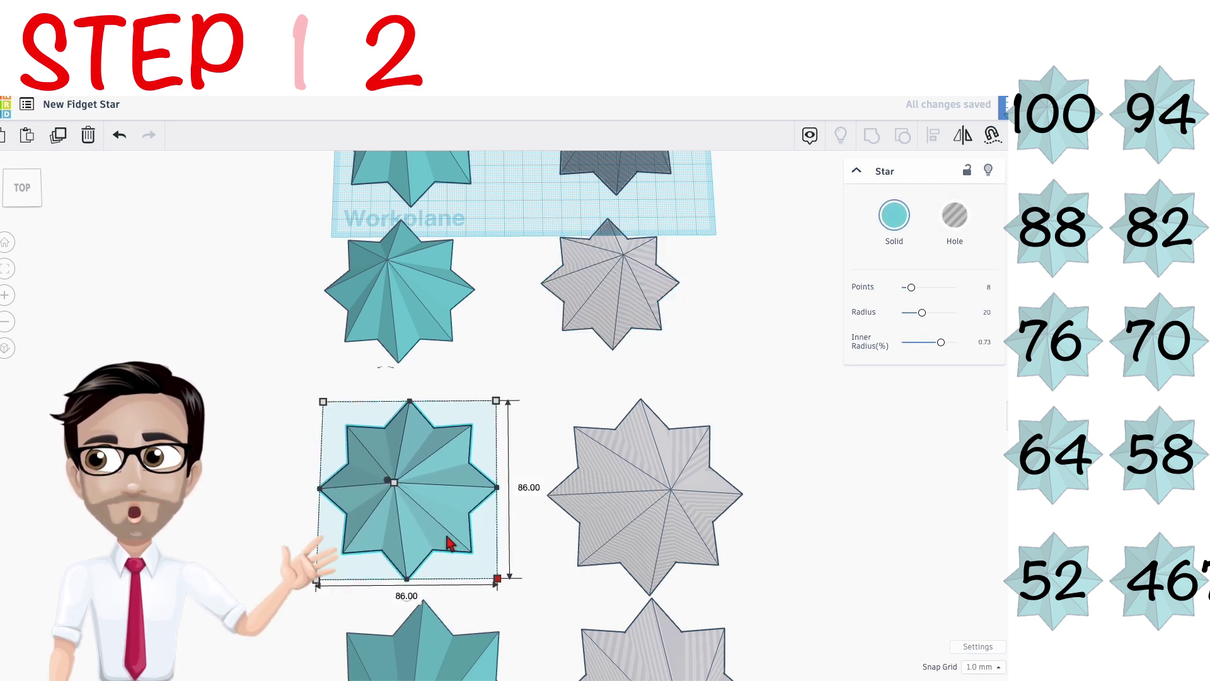
pyautogui.click(416, 596)
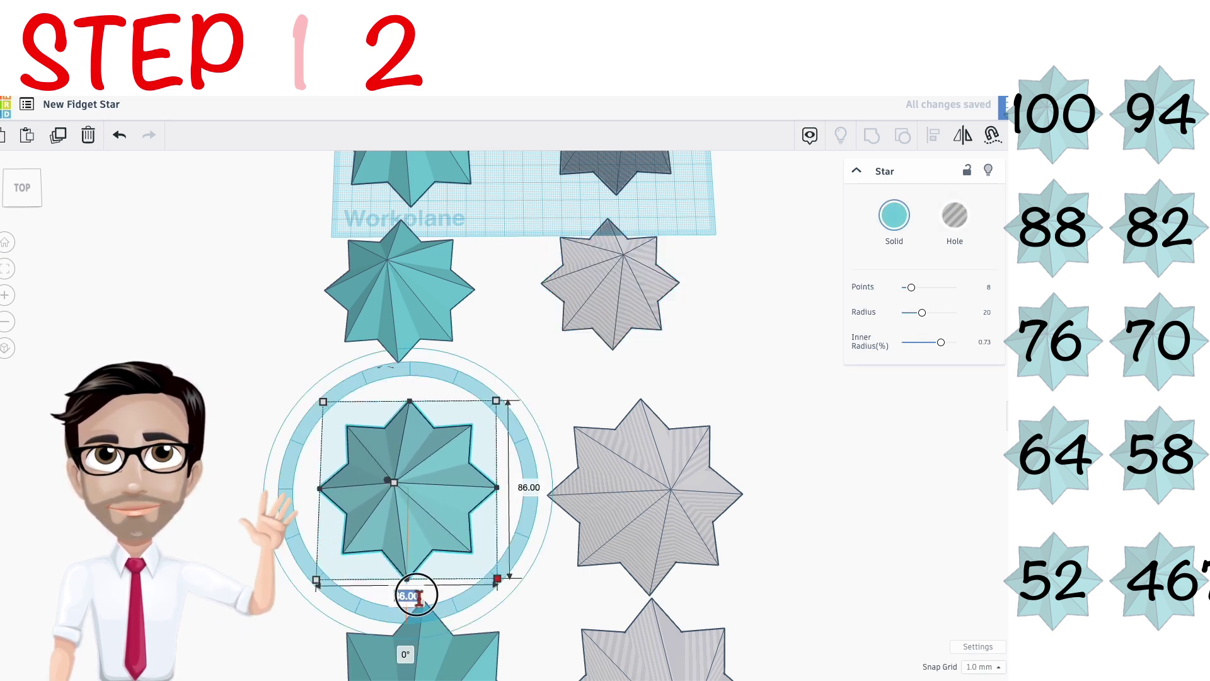
pyautogui.write('64')
pyautogui.press('Return')
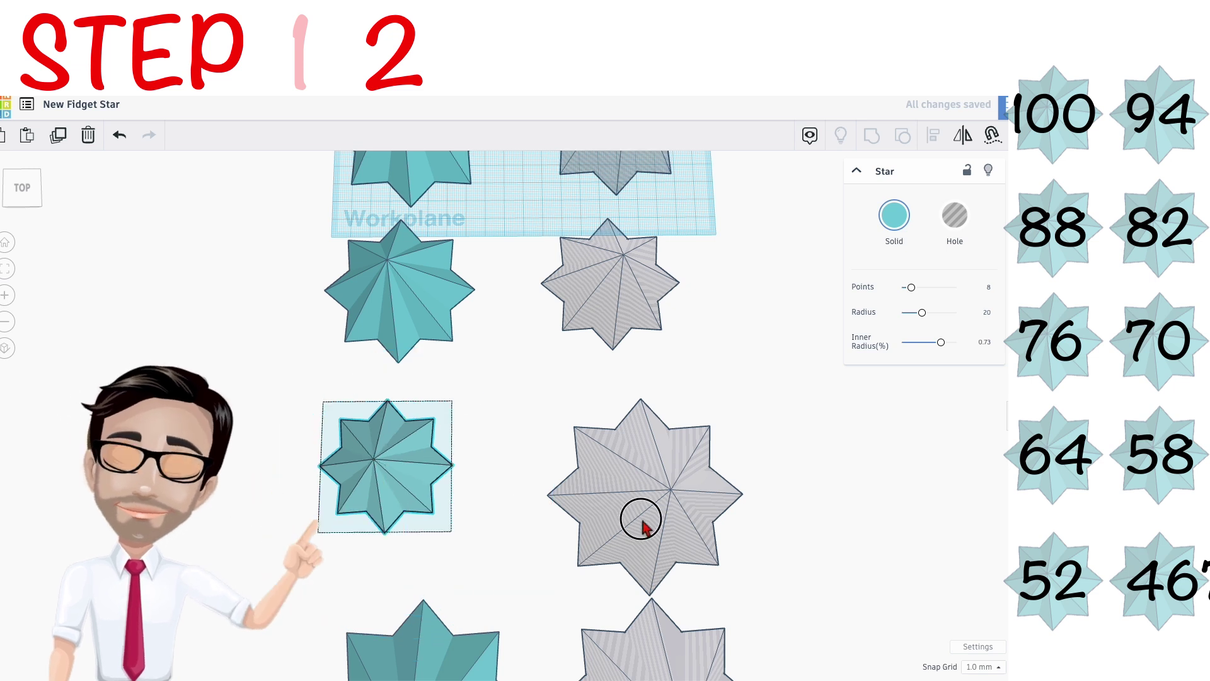
pyautogui.click(642, 523)
pyautogui.moveTo(748, 596); pyautogui.dragTo(729, 574)
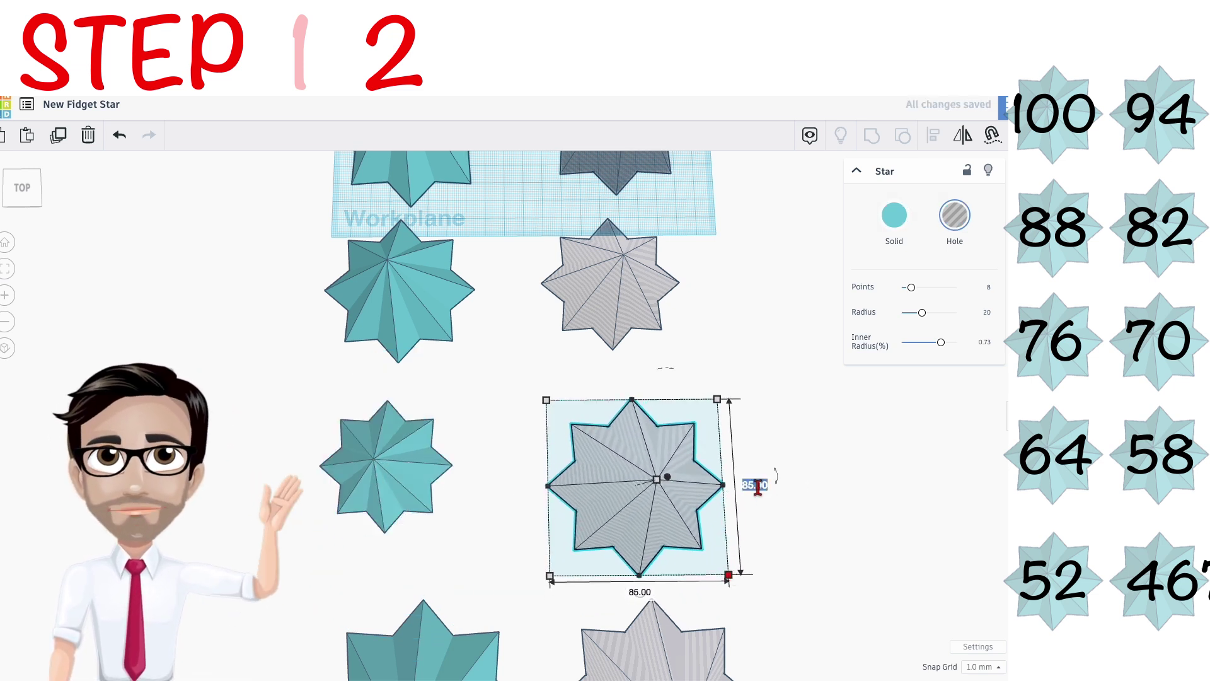
pyautogui.write('58')
pyautogui.press('Return')
# Step: Move the bottom star pair up under the column
pyautogui.moveTo(628, 487); pyautogui.dragTo(641, 449)
pyautogui.moveTo(410, 503); pyautogui.dragTo(424, 460)
pyautogui.moveTo(479, 482); pyautogui.dragTo(474, 361, button='middle')
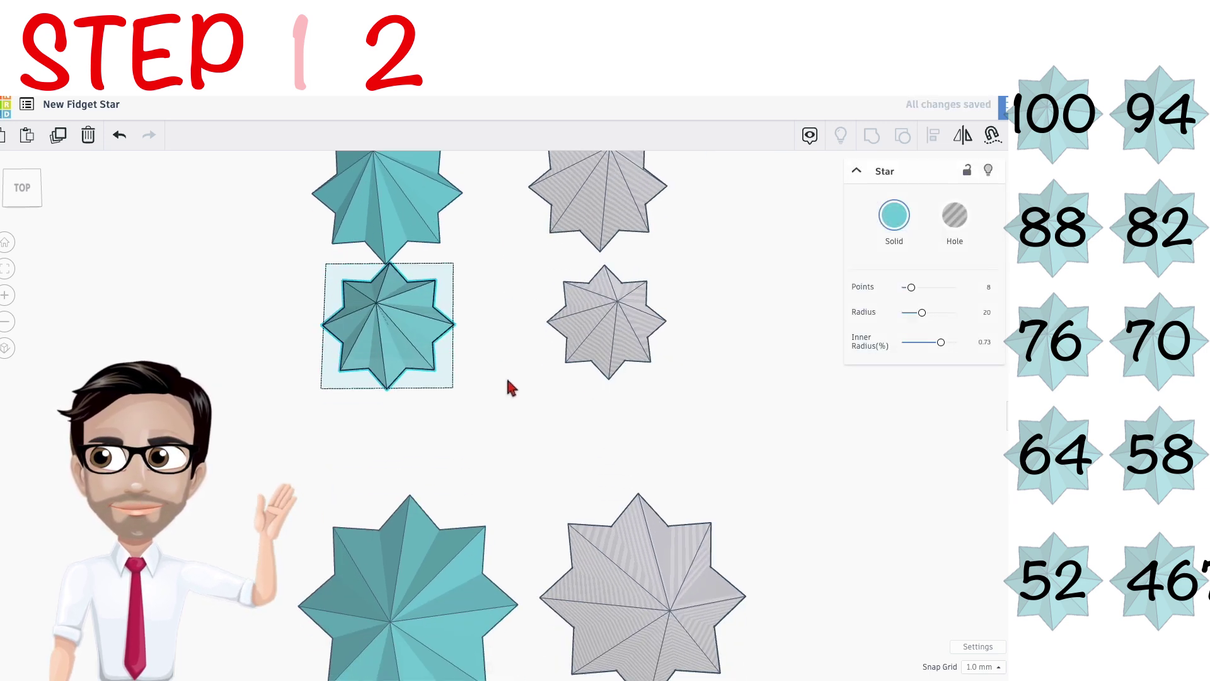
pyautogui.moveTo(337, 480); pyautogui.dragTo(623, 441)
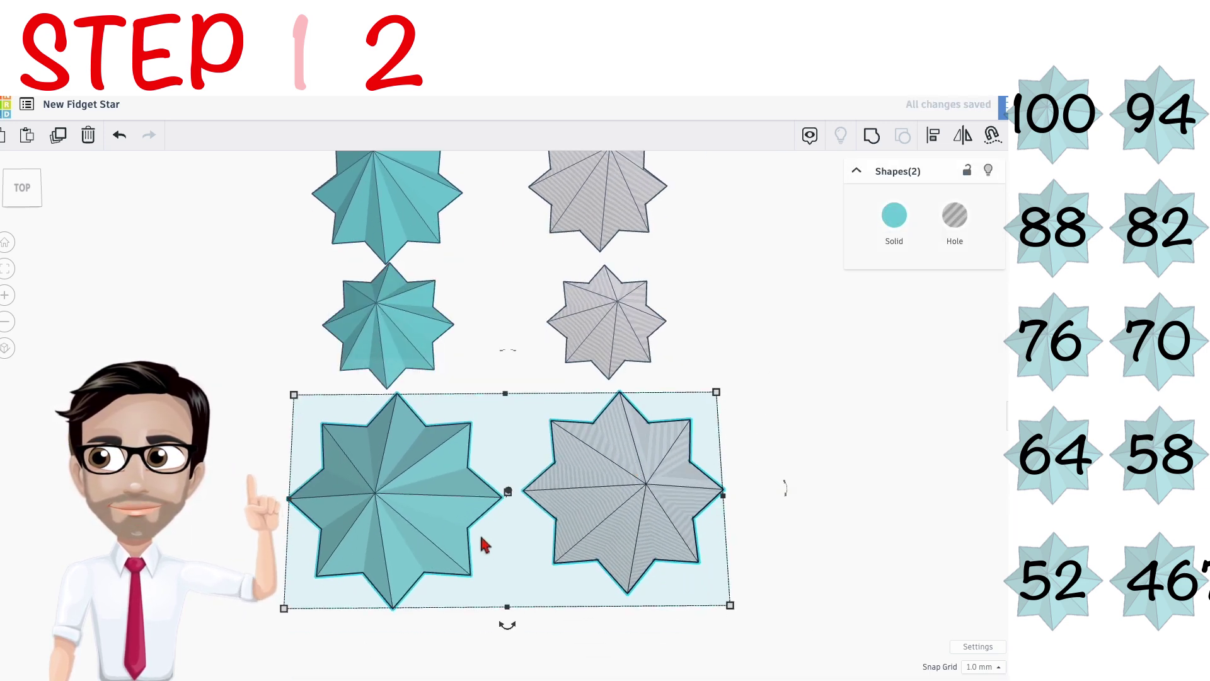
pyautogui.click(467, 649)
# Step: Shrink the fifth-row solid star to 52 mm and its hole to 46 mm
pyautogui.click(446, 554)
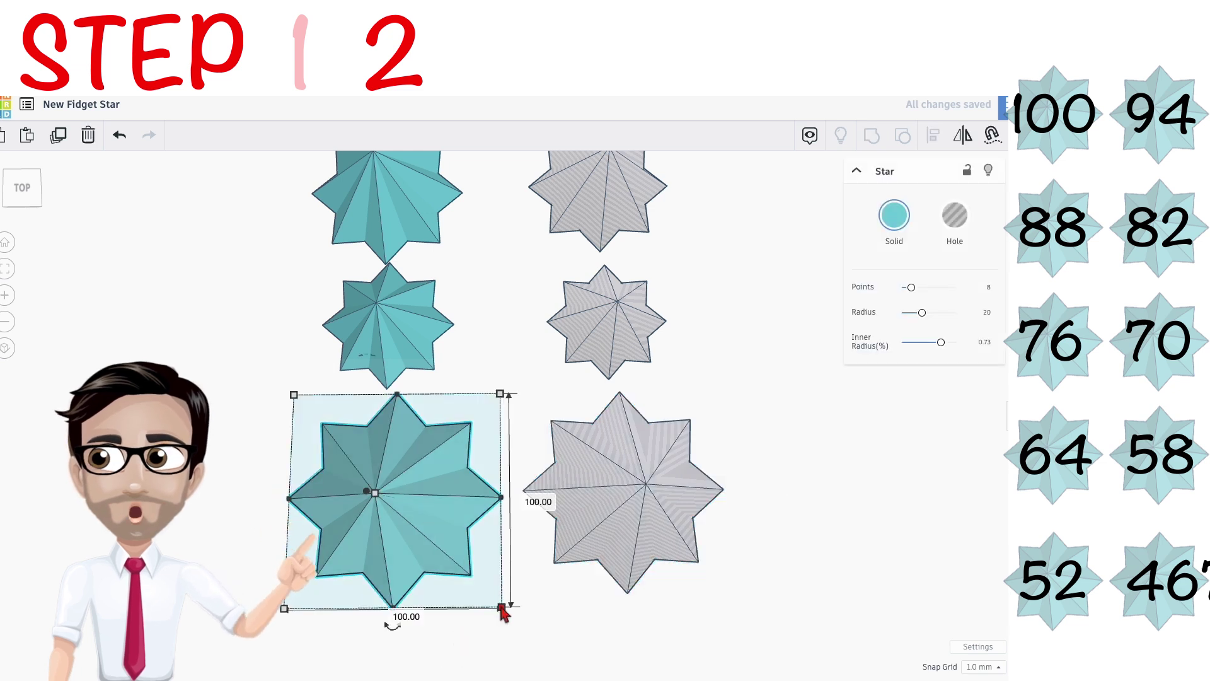
pyautogui.moveTo(500, 603); pyautogui.dragTo(488, 569)
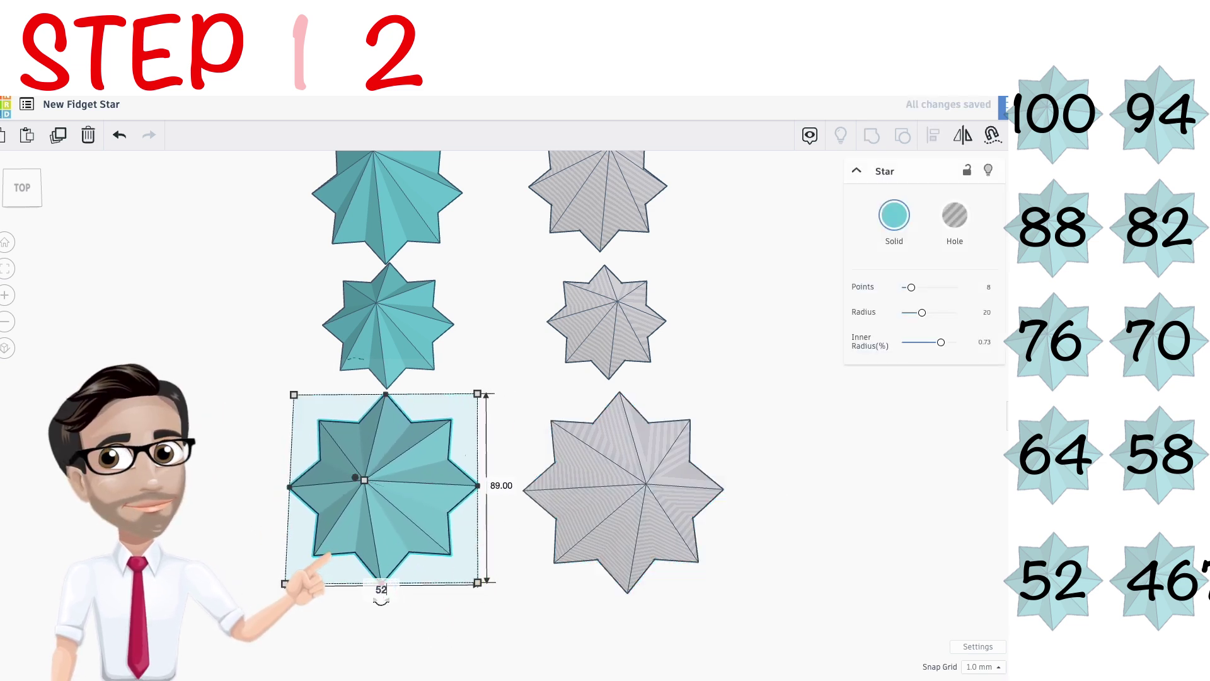
pyautogui.press('Return')
pyautogui.click(600, 496)
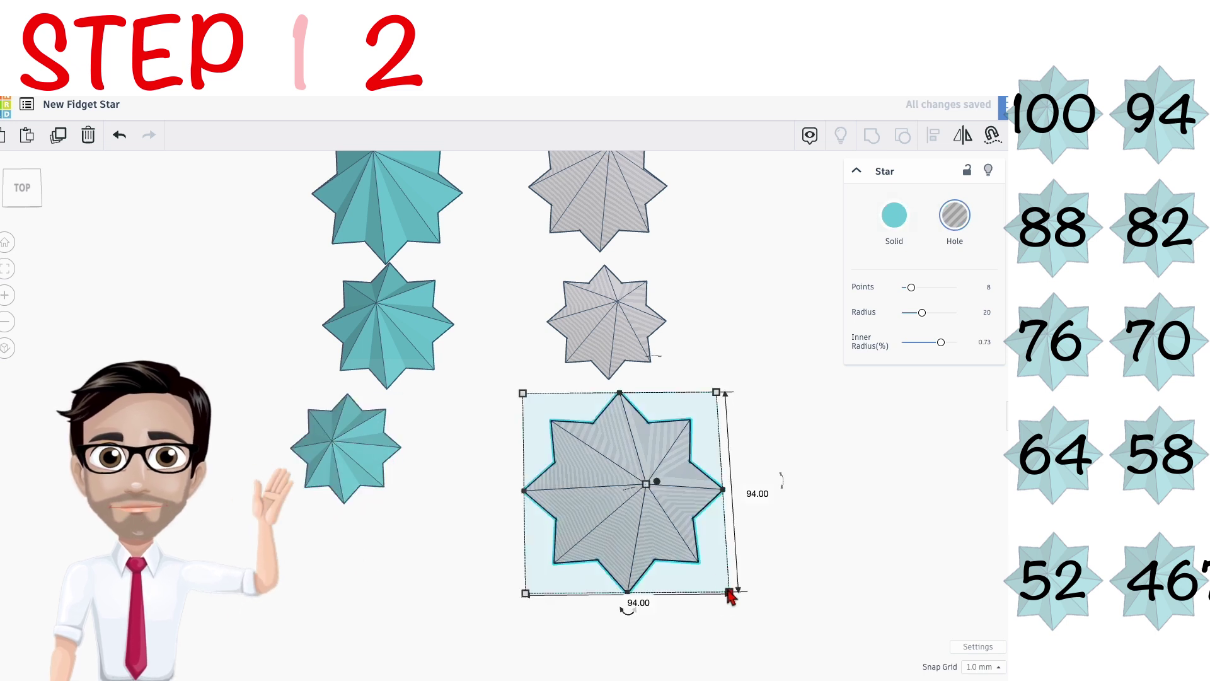
pyautogui.moveTo(729, 595); pyautogui.dragTo(656, 523)
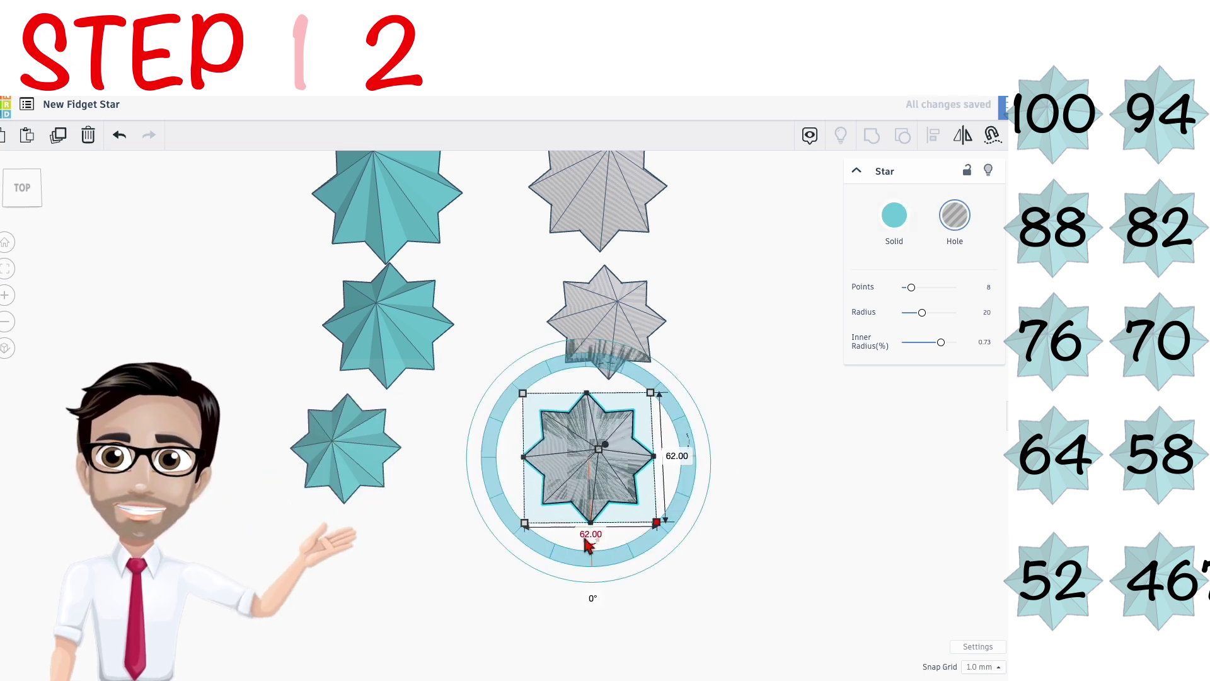
pyautogui.press('Return')
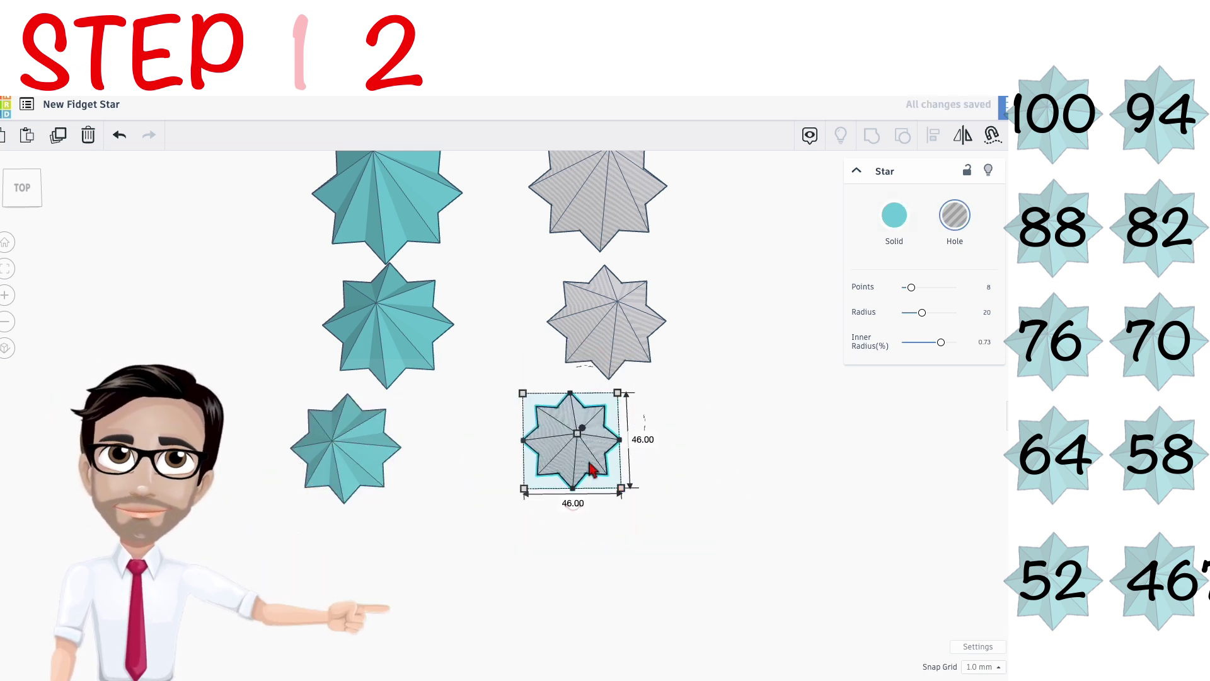
pyautogui.scroll(-1, 598, 473)
pyautogui.scroll(-3, 631, 469)
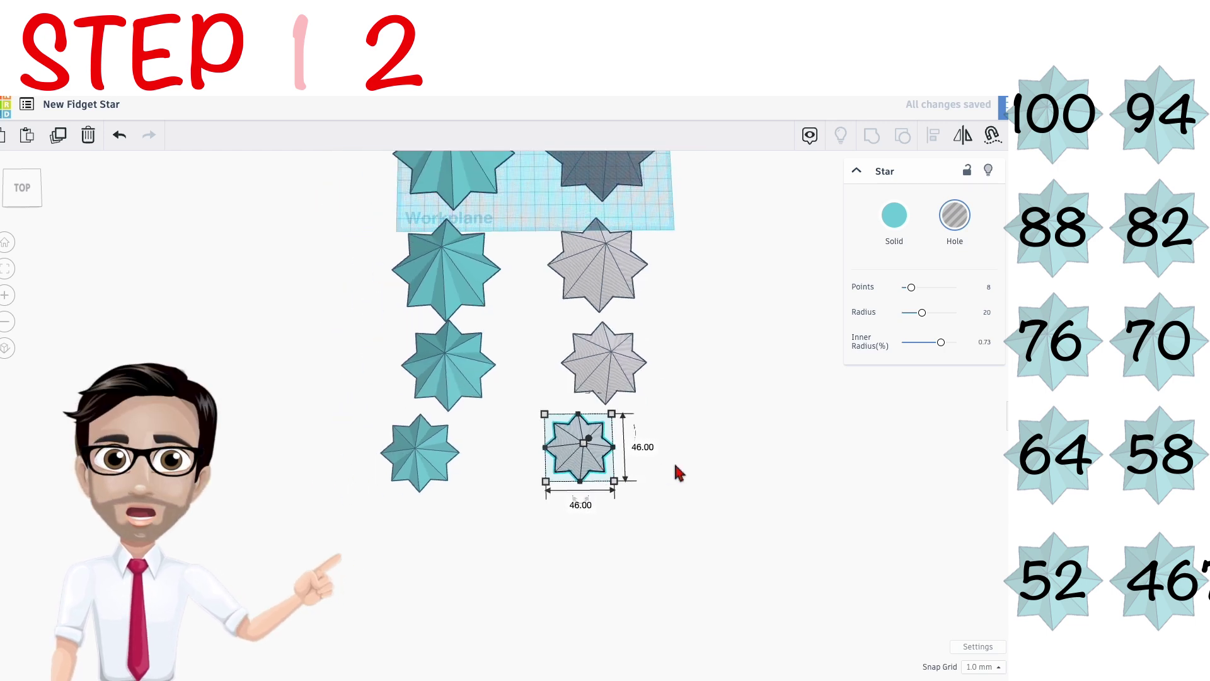
pyautogui.scroll(-2, 630, 513)
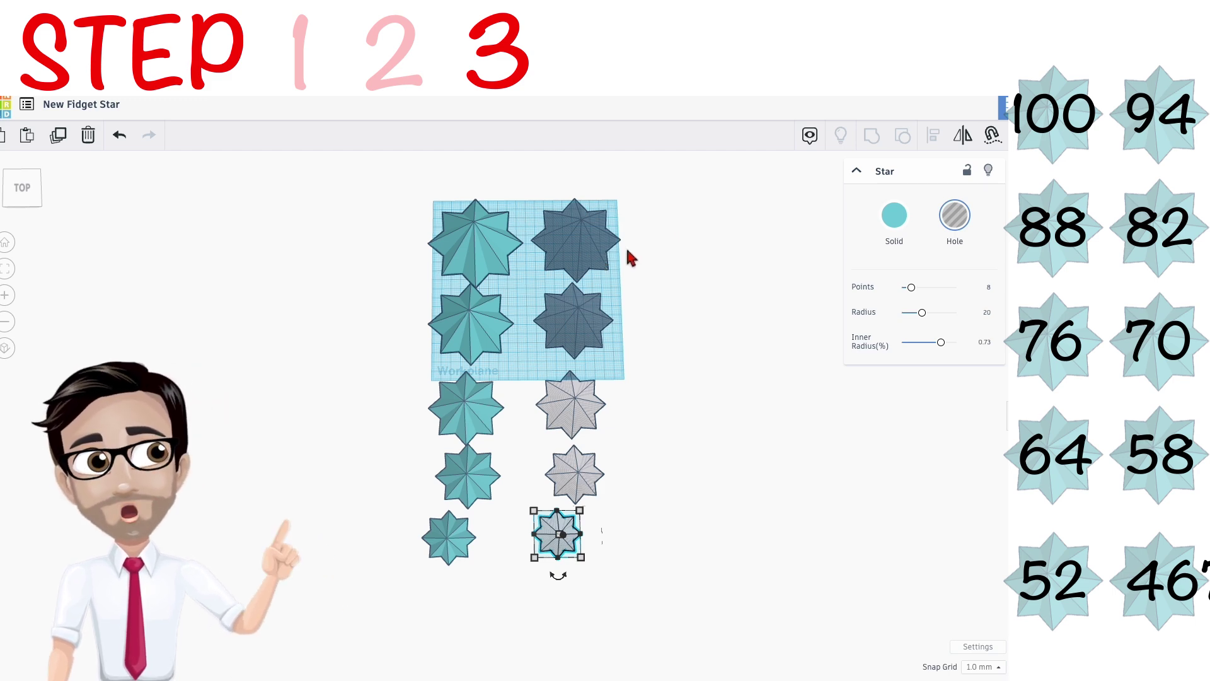
pyautogui.scroll(3, 629, 252)
# Step: Centre the 100 mm star and 94 mm star hole on each other and group them
pyautogui.moveTo(264, 241); pyautogui.dragTo(578, 247)
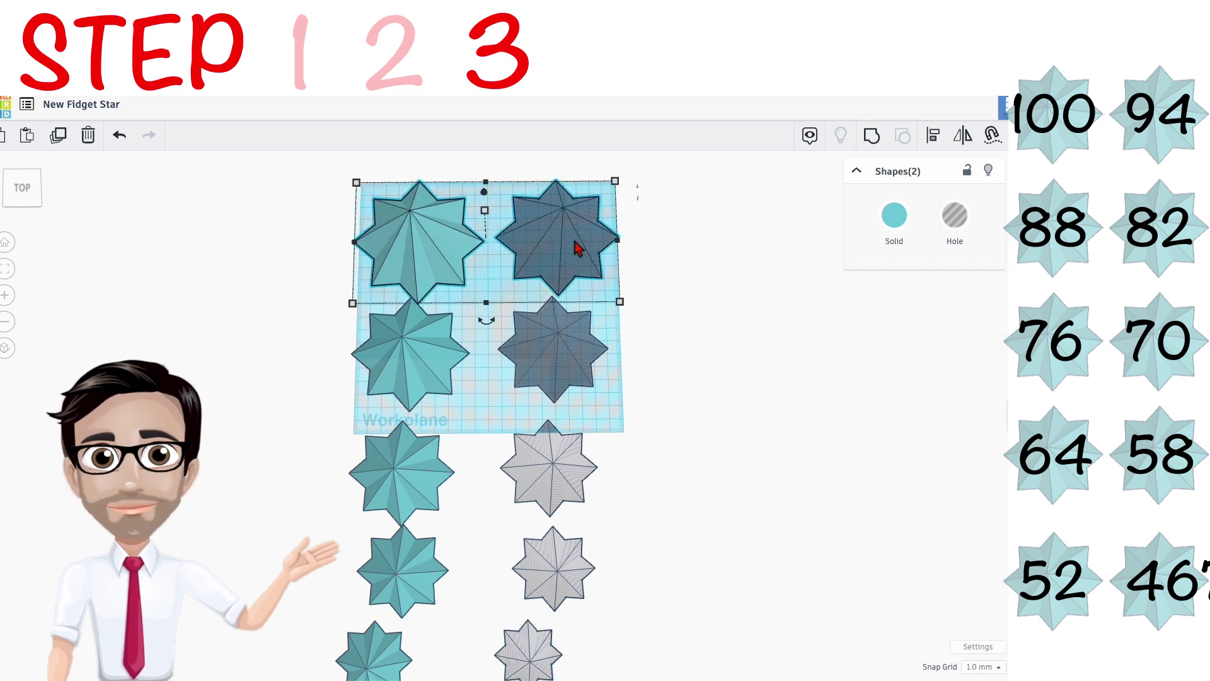
pyautogui.click(933, 144)
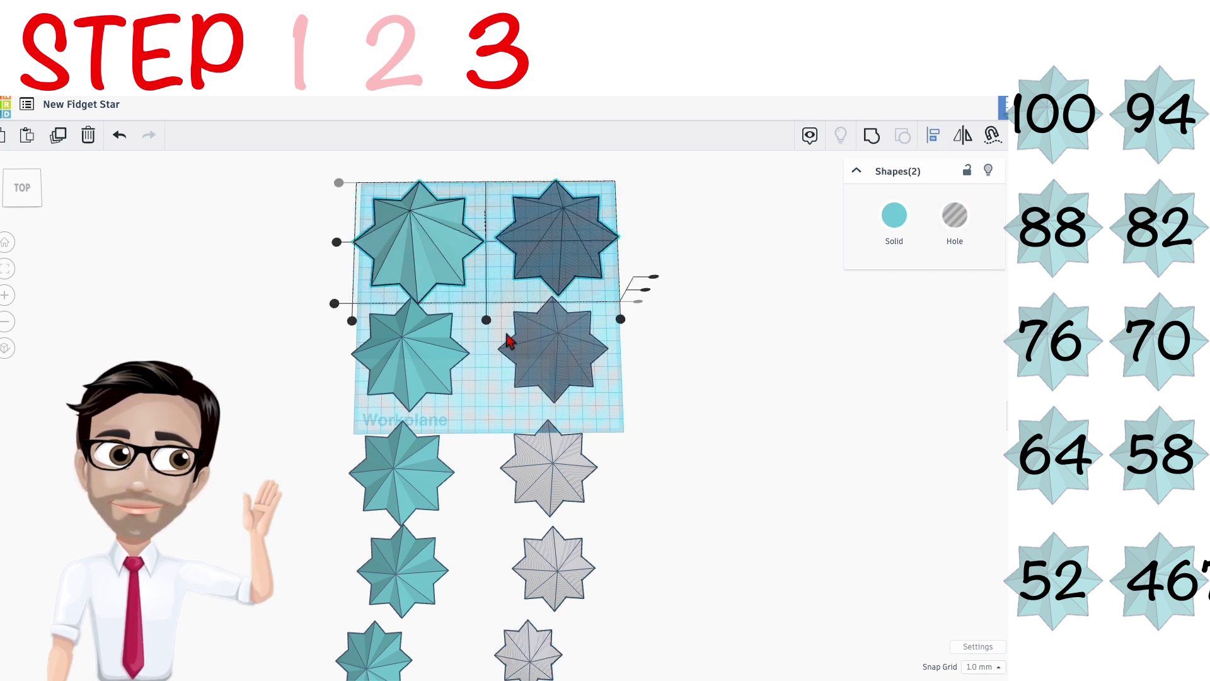
pyautogui.moveTo(486, 320)
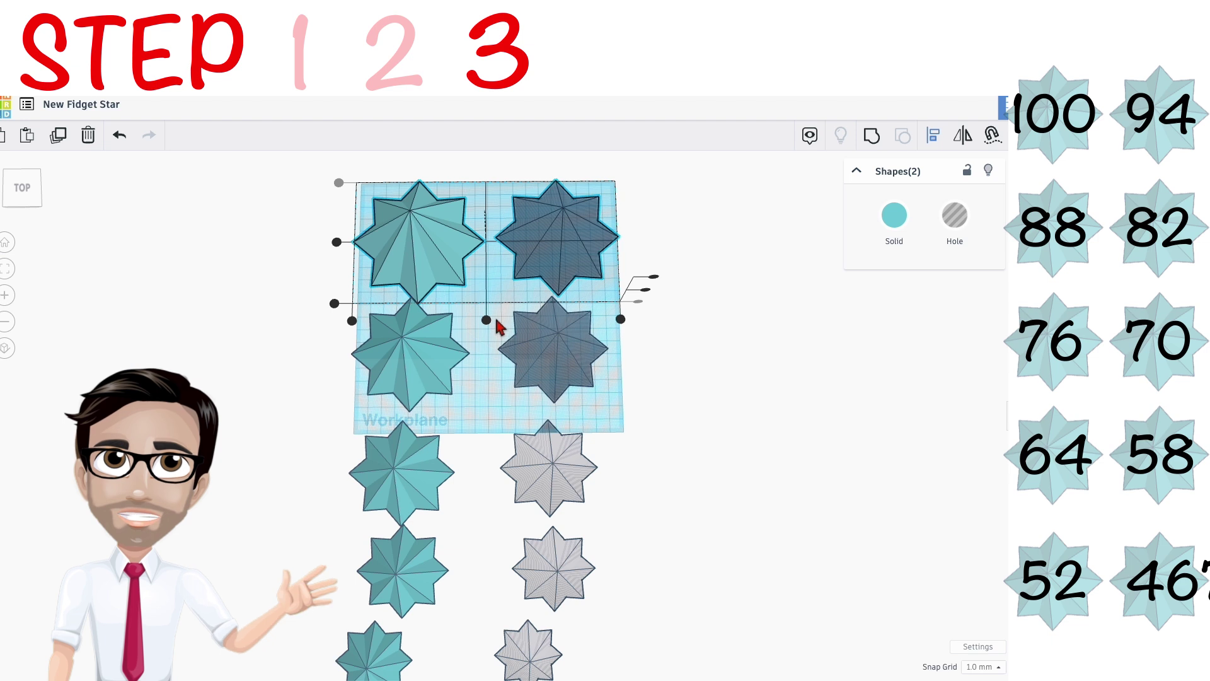
pyautogui.click(486, 320)
pyautogui.click(404, 242)
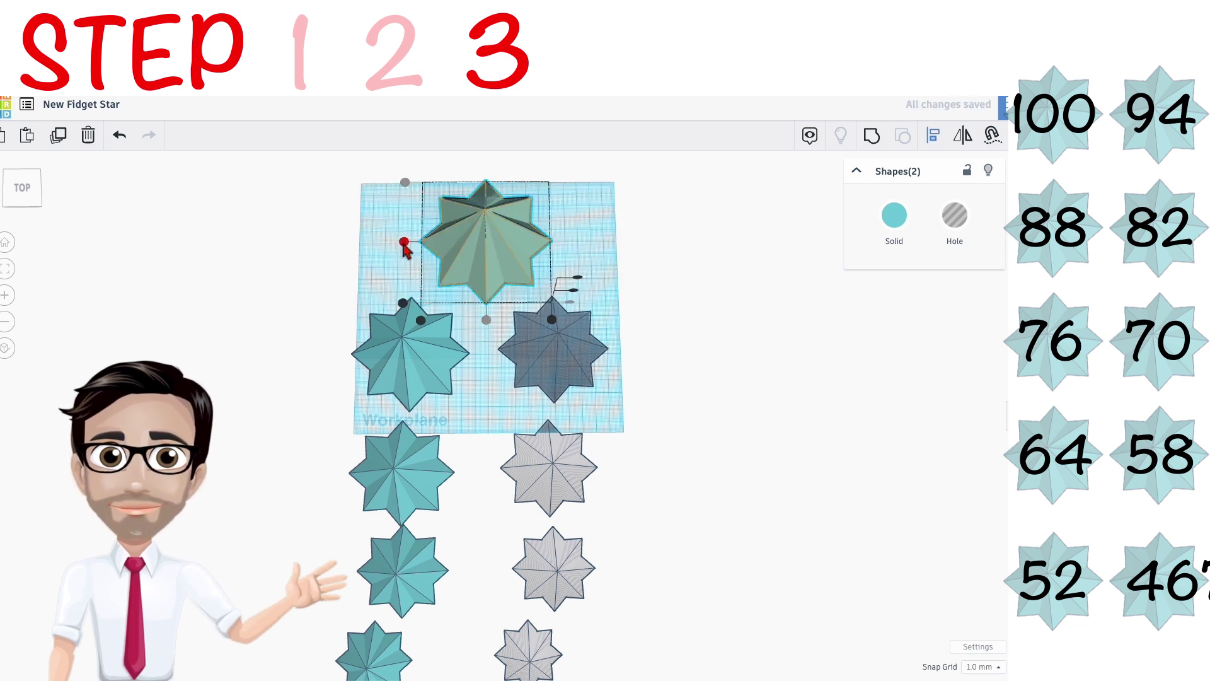
pyautogui.click(360, 238)
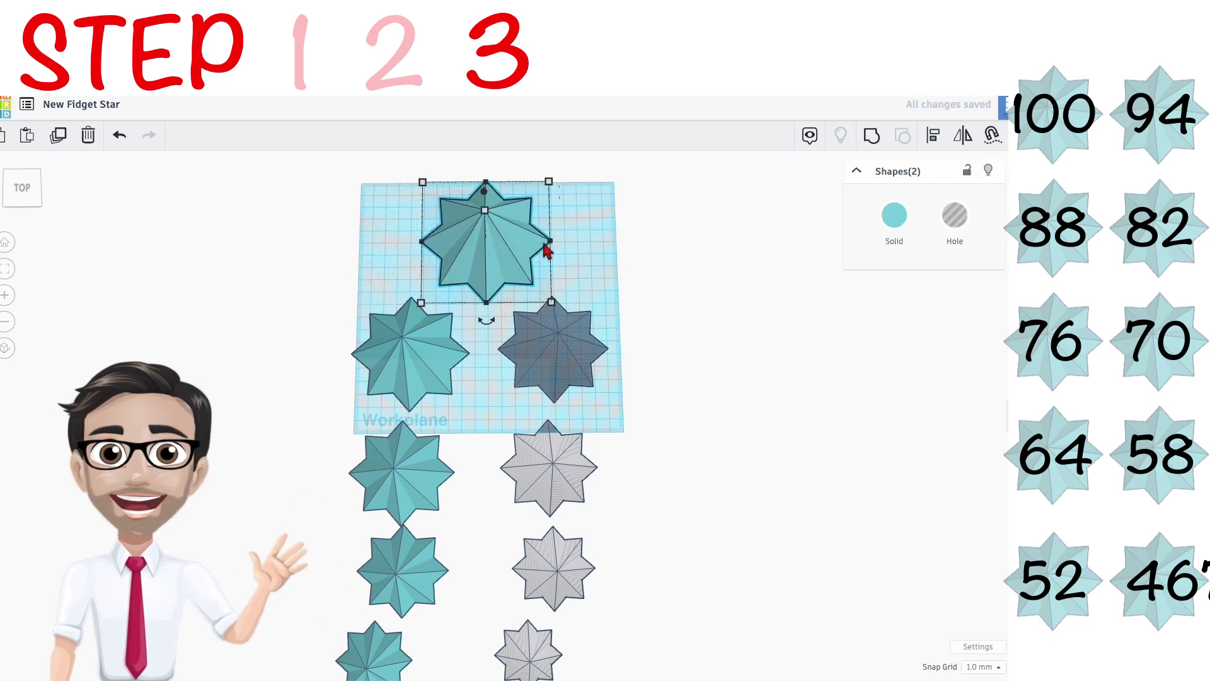
pyautogui.hotkey('ctrl', 'g')
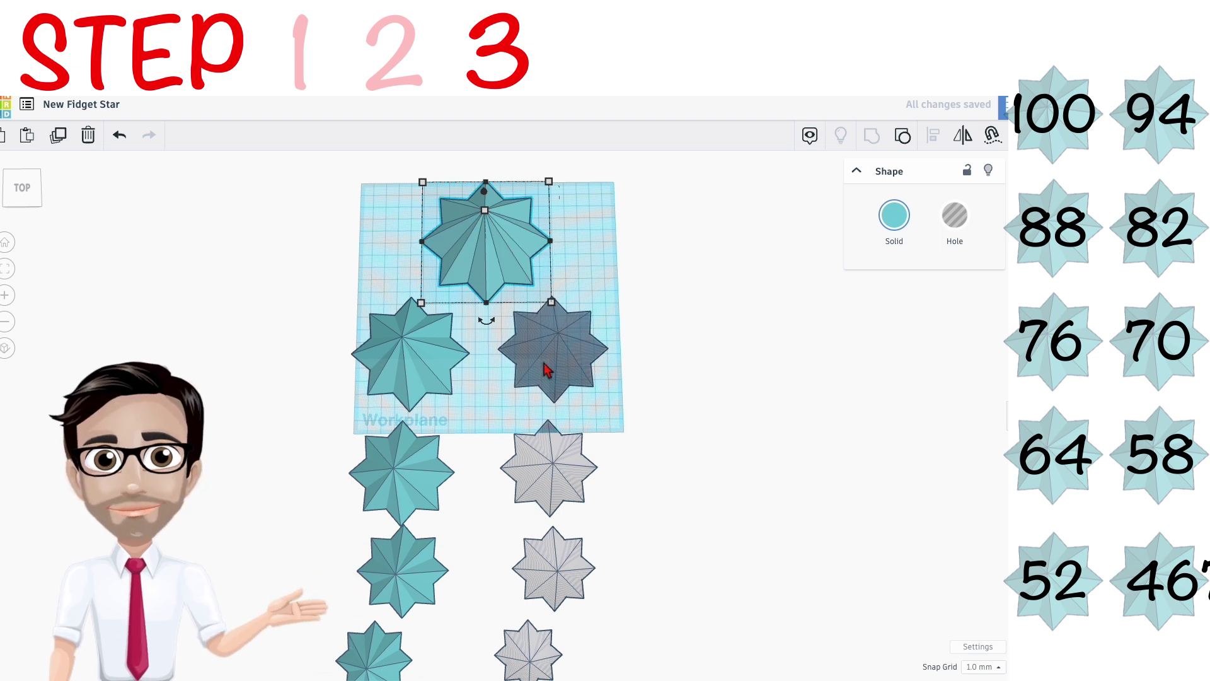
# Step: Centre the second- and third-row teal stars over their grey hole partners
pyautogui.click(318, 371)
pyautogui.moveTo(603, 361); pyautogui.dragTo(606, 365)
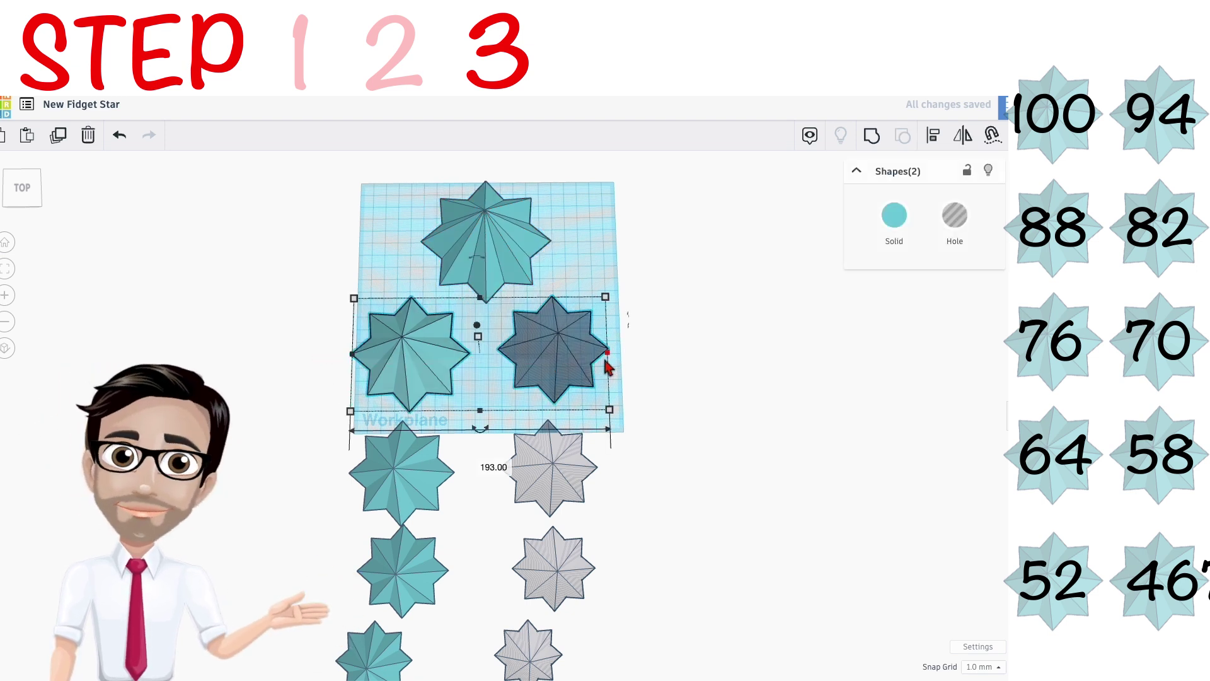
pyautogui.press('l')
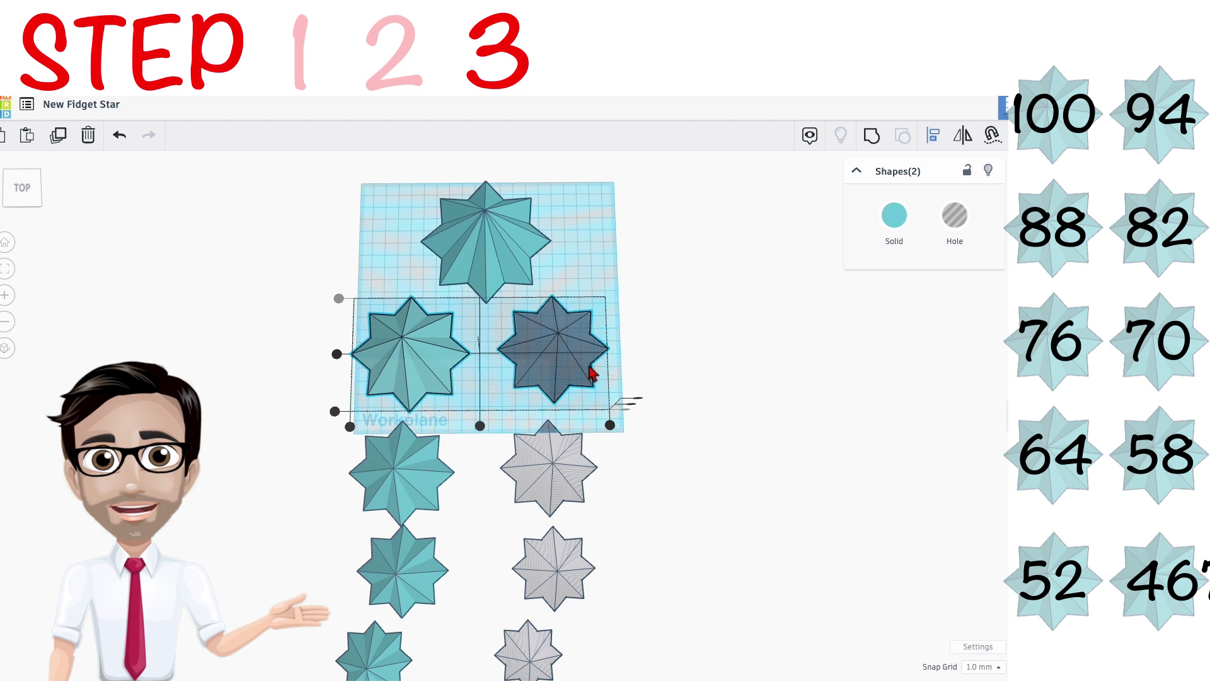
pyautogui.click(479, 425)
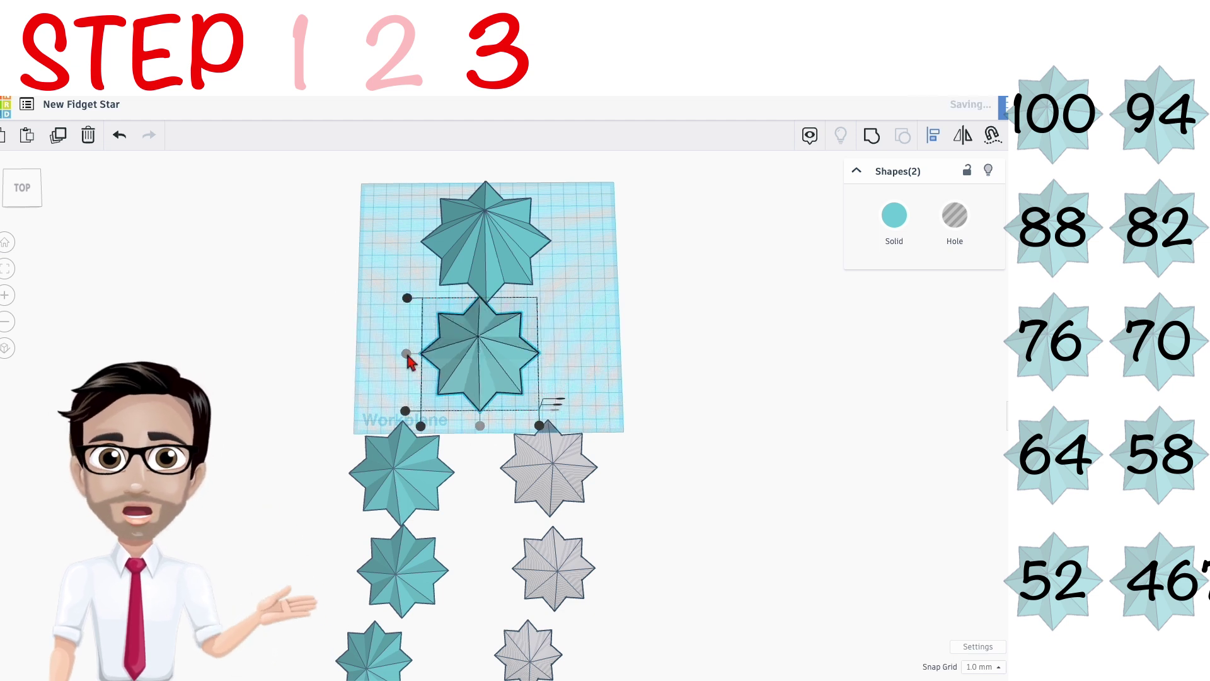
pyautogui.press('Escape')
pyautogui.click(364, 473)
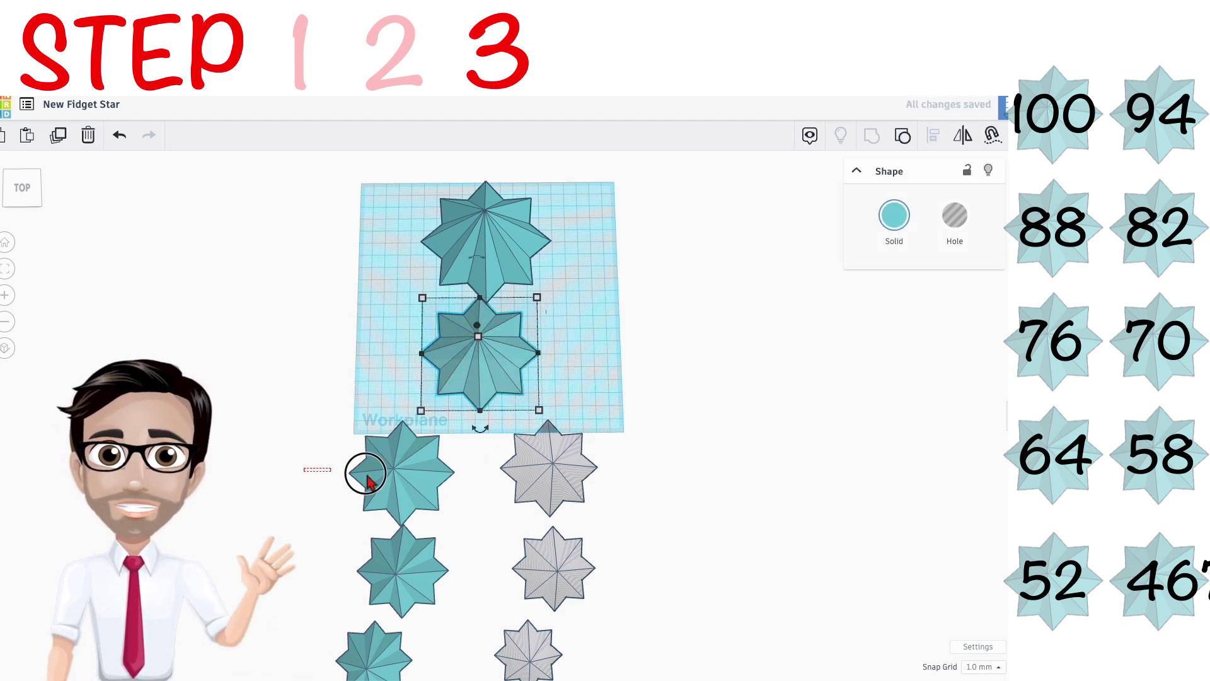
pyautogui.keyDown('shift'); pyautogui.click(554, 480); pyautogui.keyUp('shift')
pyautogui.press('l')
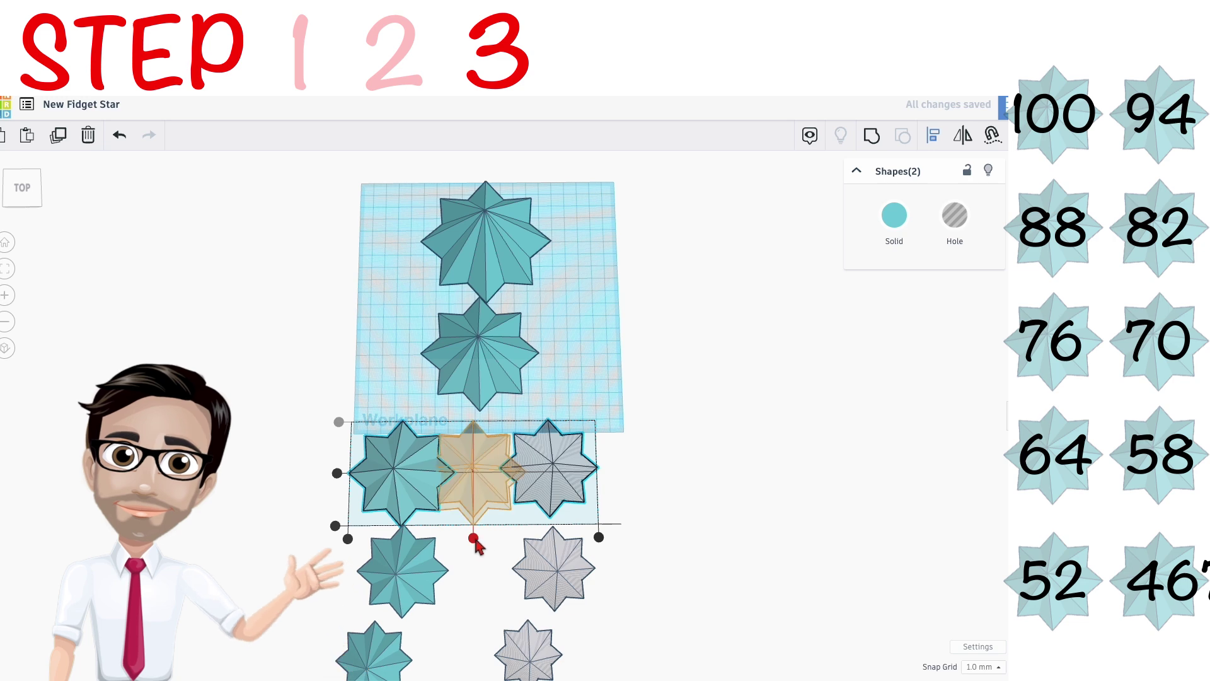
pyautogui.click(474, 539)
pyautogui.click(409, 473)
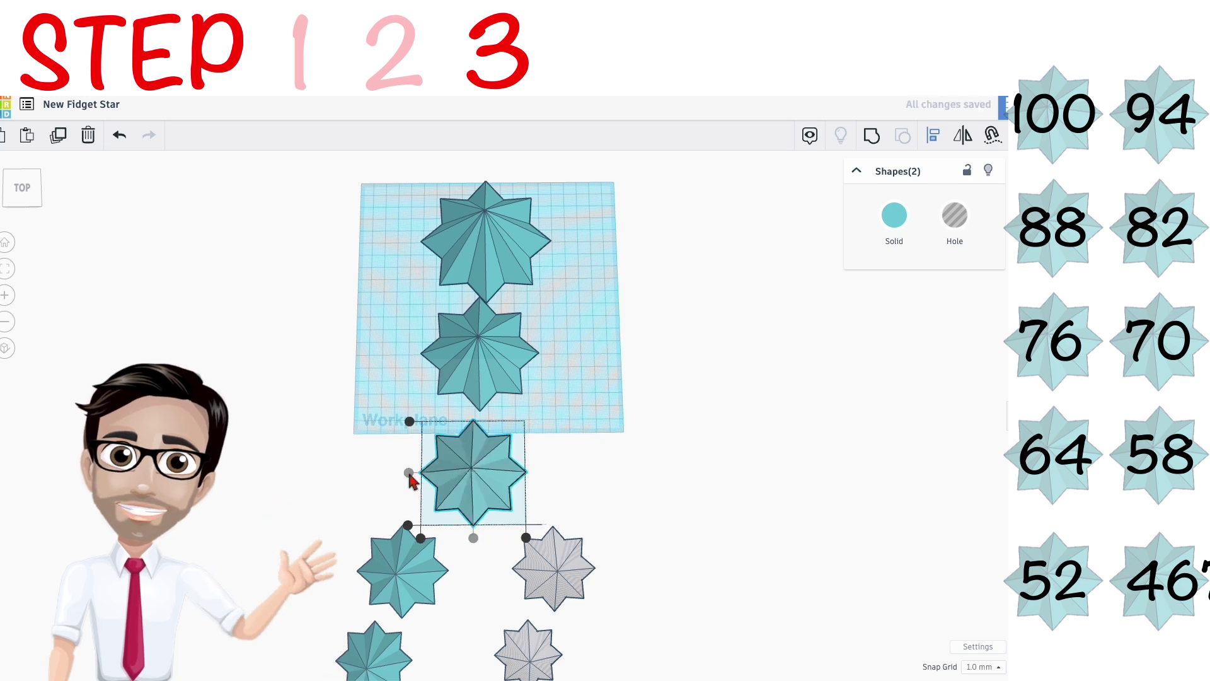
pyautogui.click(475, 486)
# Step: Centre the fourth-row and bottom teal stars over their grey hole partners
pyautogui.moveTo(475, 486); pyautogui.dragTo(496, 333, button='middle')
pyautogui.moveTo(322, 413); pyautogui.dragTo(580, 418)
pyautogui.press('l')
pyautogui.click(484, 471)
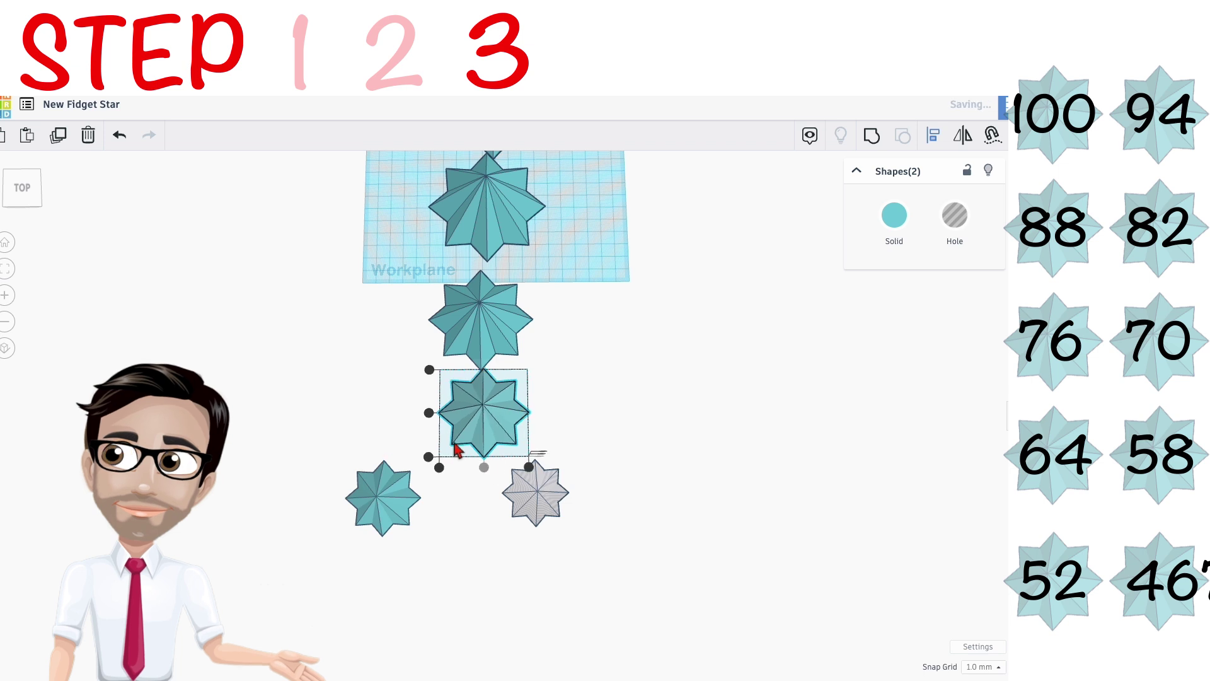
pyautogui.click(429, 412)
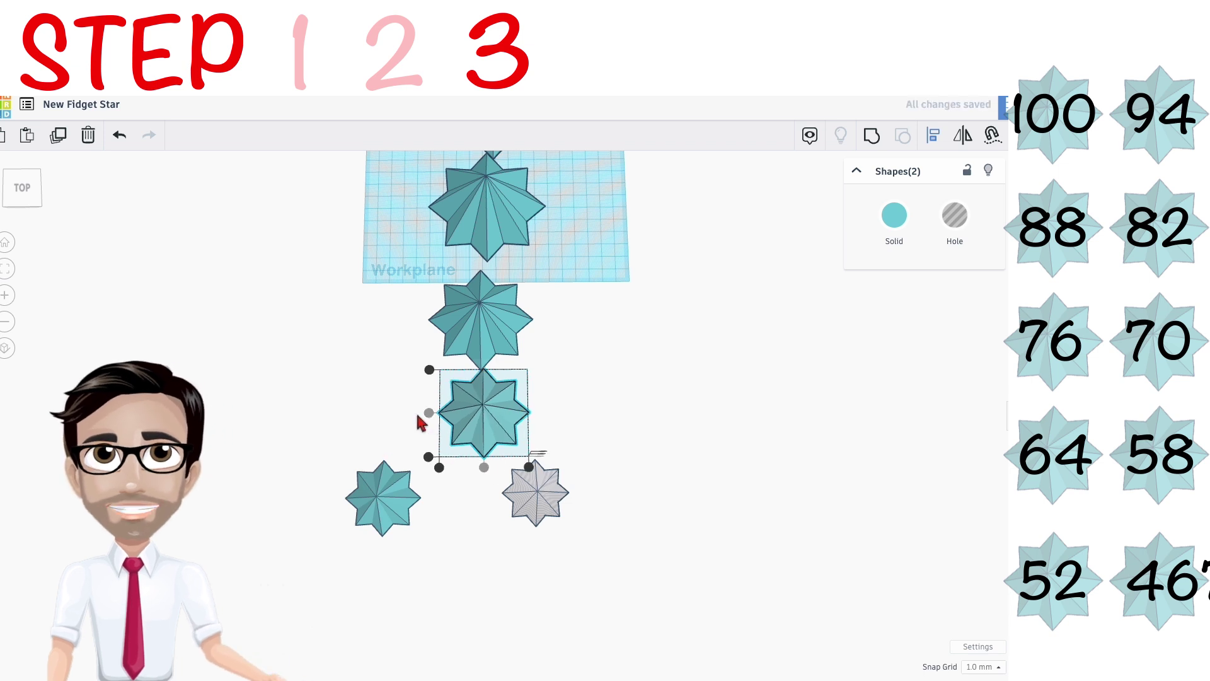
pyautogui.click(444, 416)
pyautogui.moveTo(311, 504); pyautogui.dragTo(542, 502)
pyautogui.press('l')
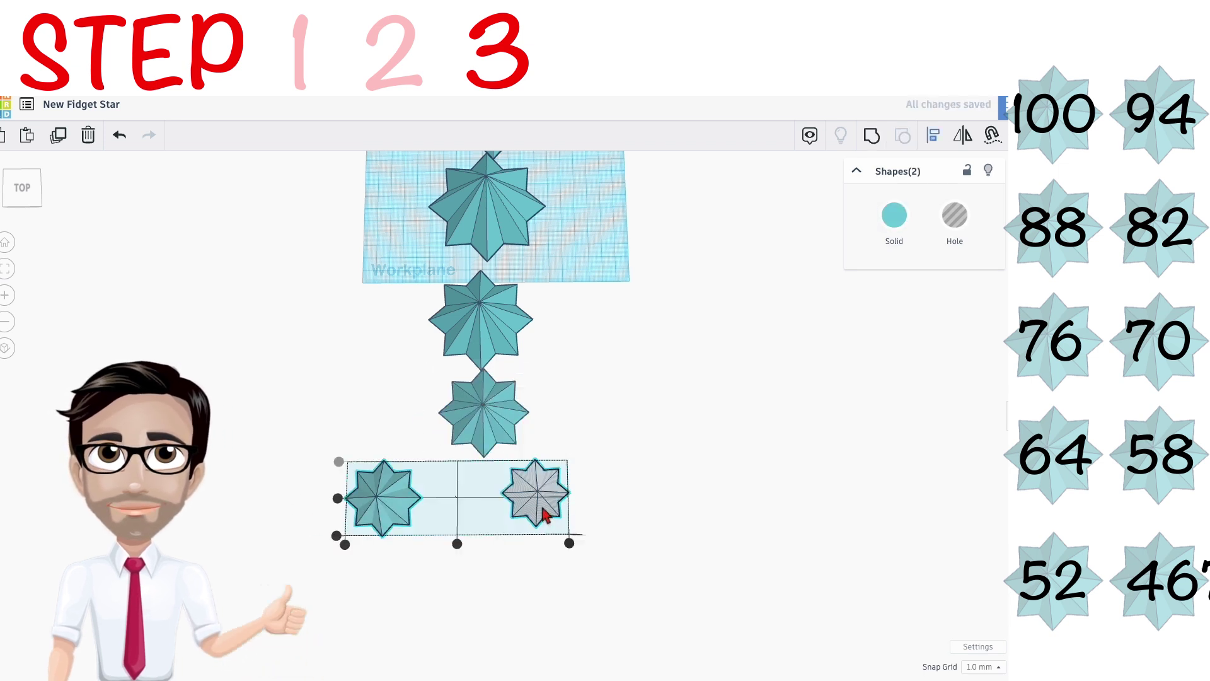
pyautogui.click(458, 544)
pyautogui.click(411, 498)
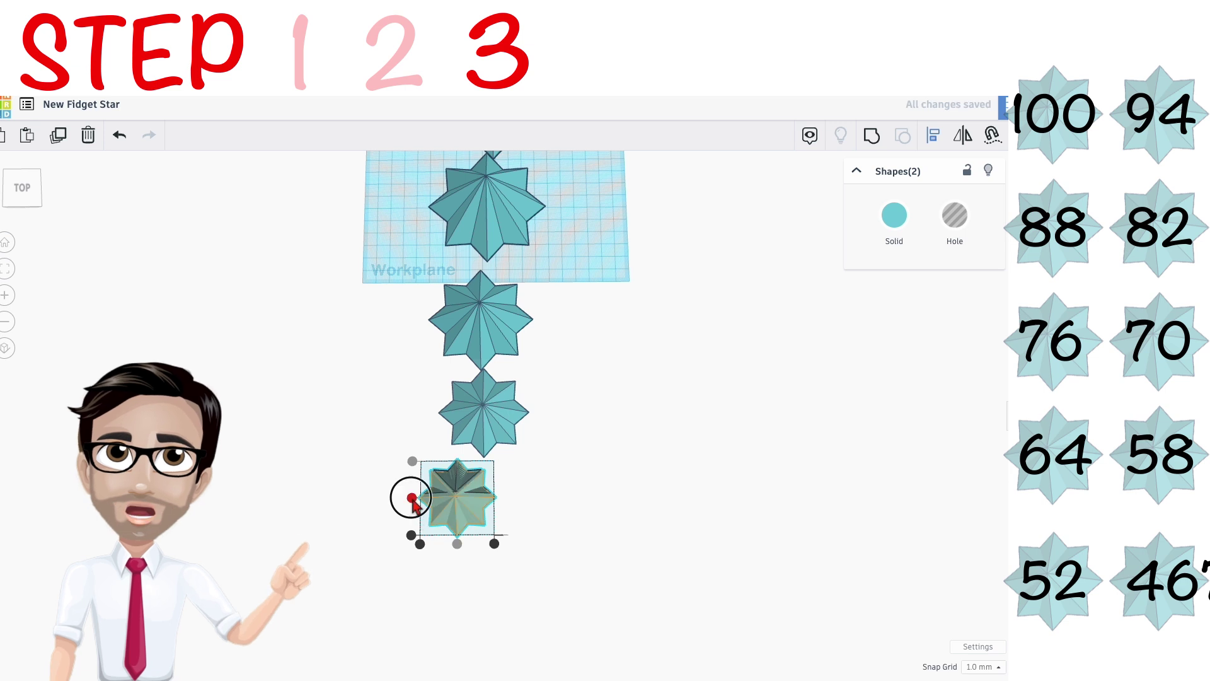
pyautogui.click(435, 504)
# Step: Align all five stars to one shared centre and inspect the stepped layers underneath
pyautogui.scroll(-3, 553, 516)
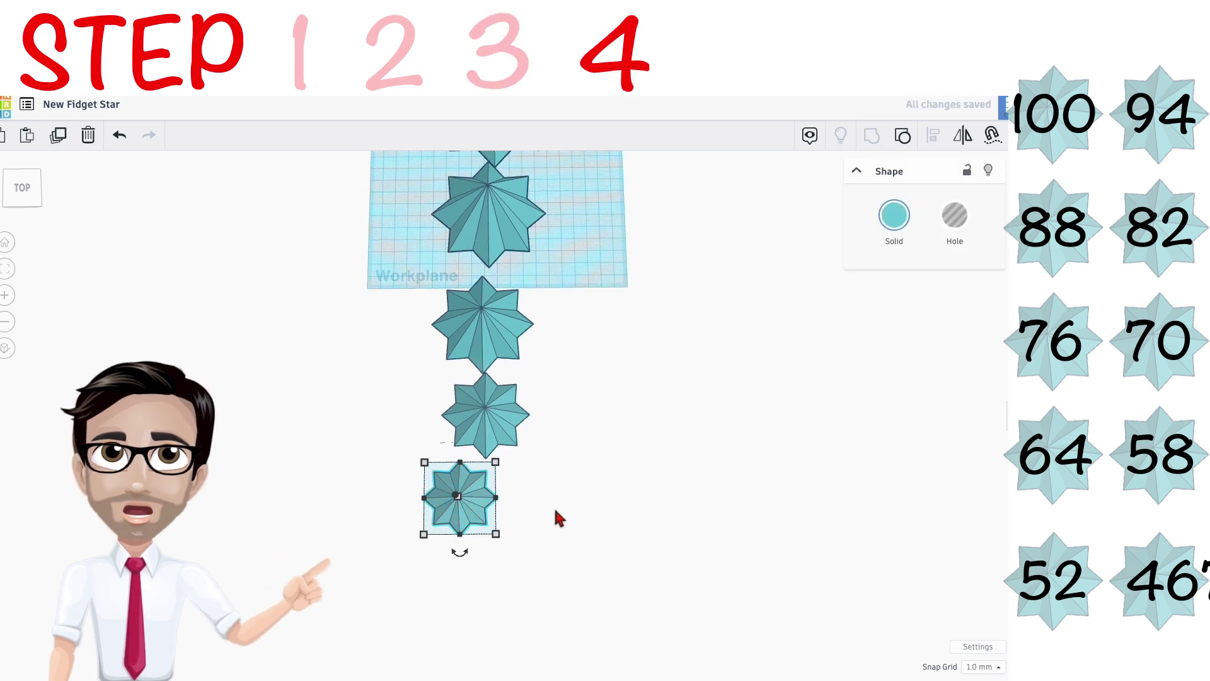
pyautogui.scroll(-1, 563, 512)
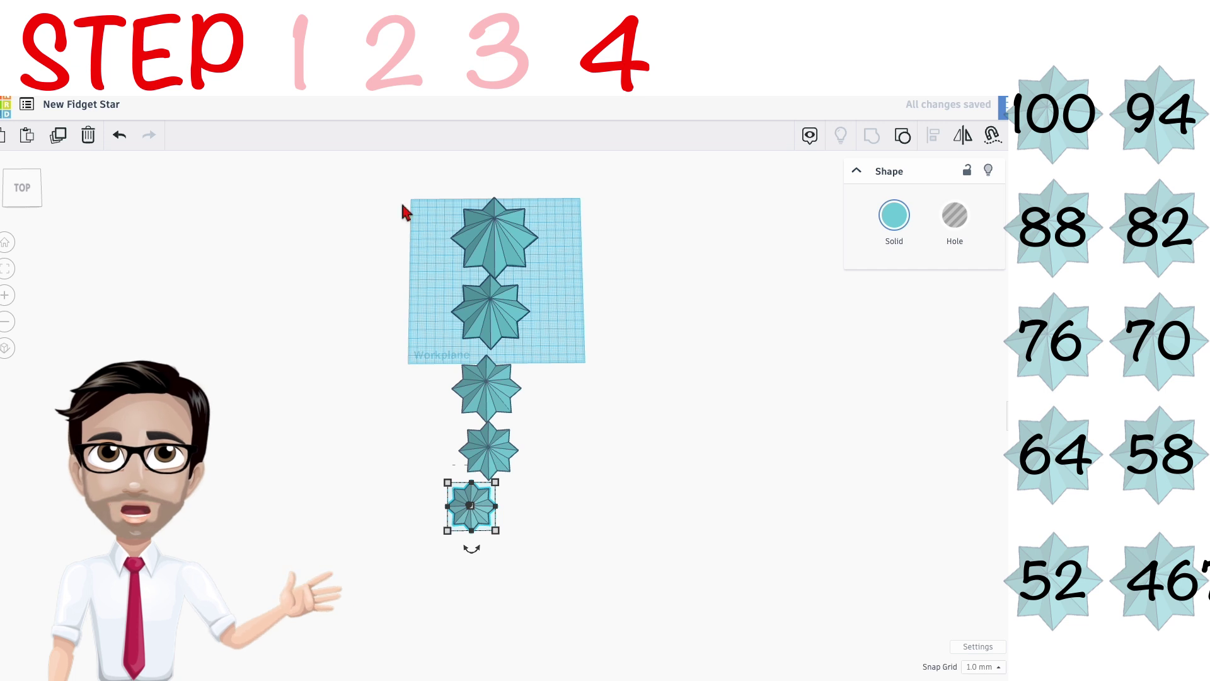
pyautogui.moveTo(372, 196); pyautogui.dragTo(550, 531)
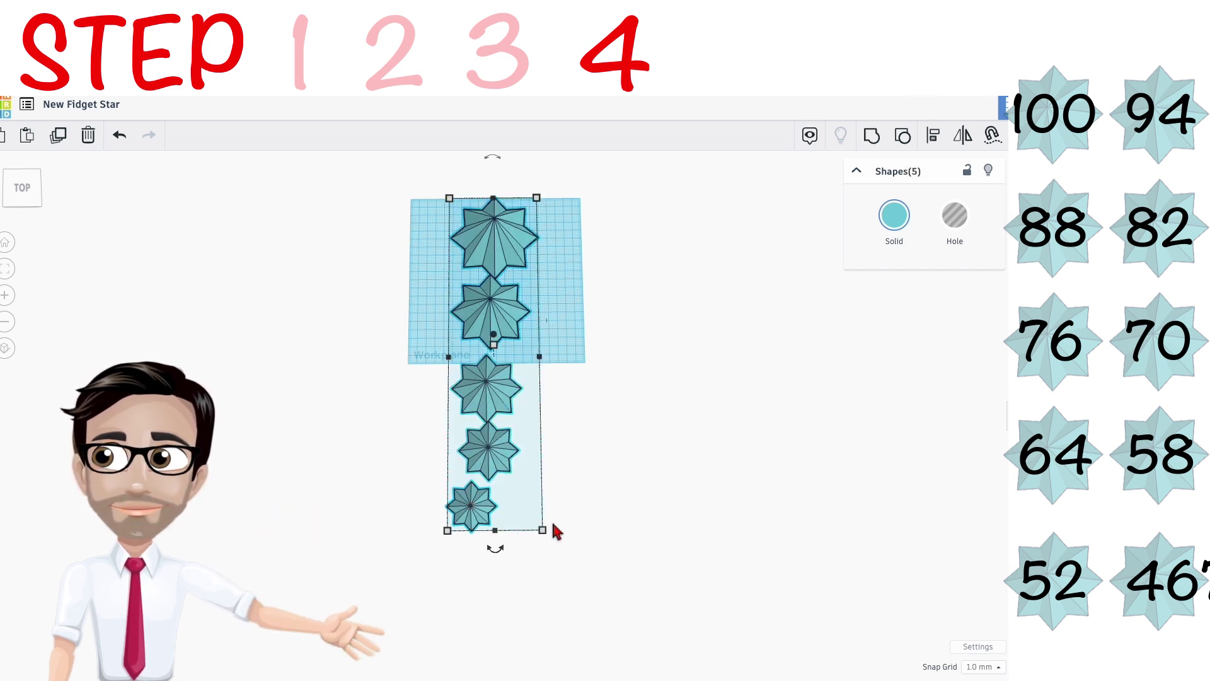
pyautogui.press('l')
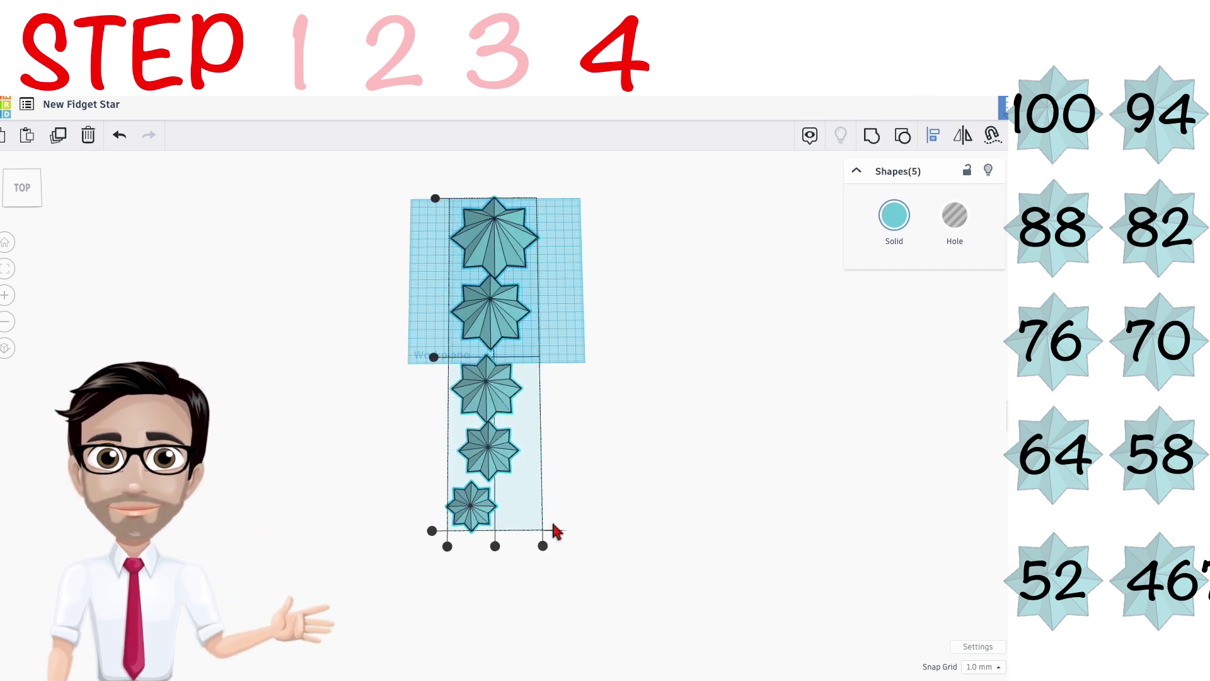
pyautogui.click(494, 546)
pyautogui.click(434, 356)
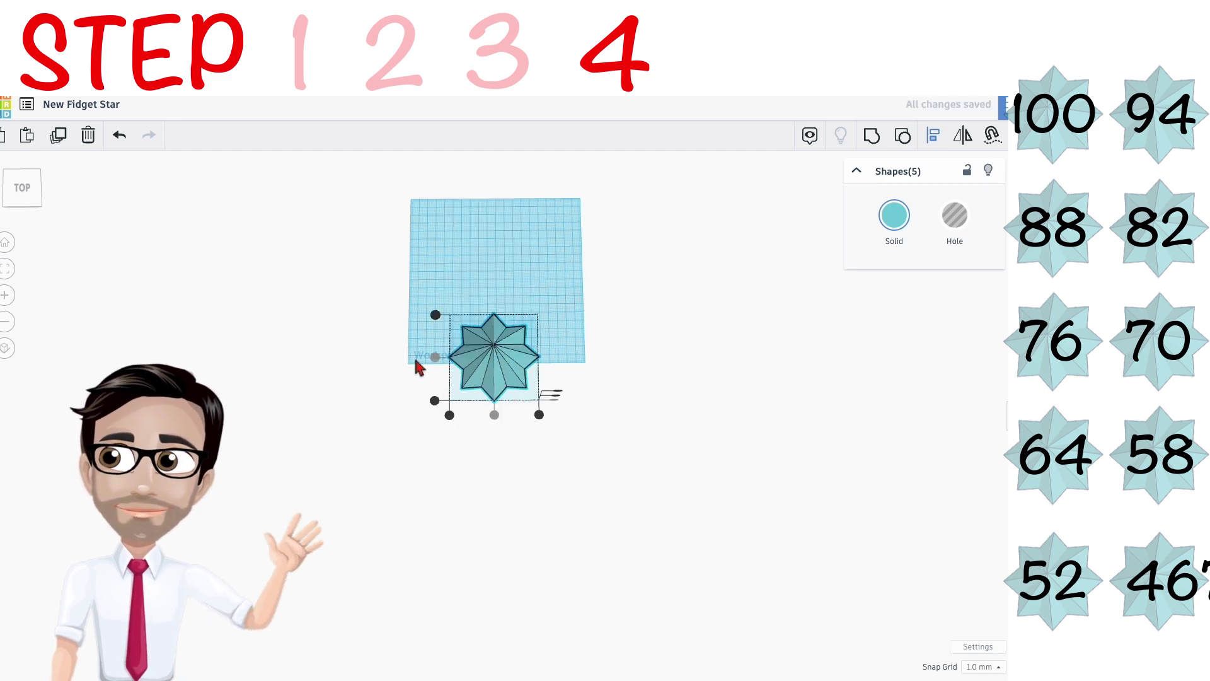
pyautogui.click(403, 334)
pyautogui.moveTo(510, 396); pyautogui.dragTo(489, 338, button='right')
pyautogui.scroll(5, 466, 435)
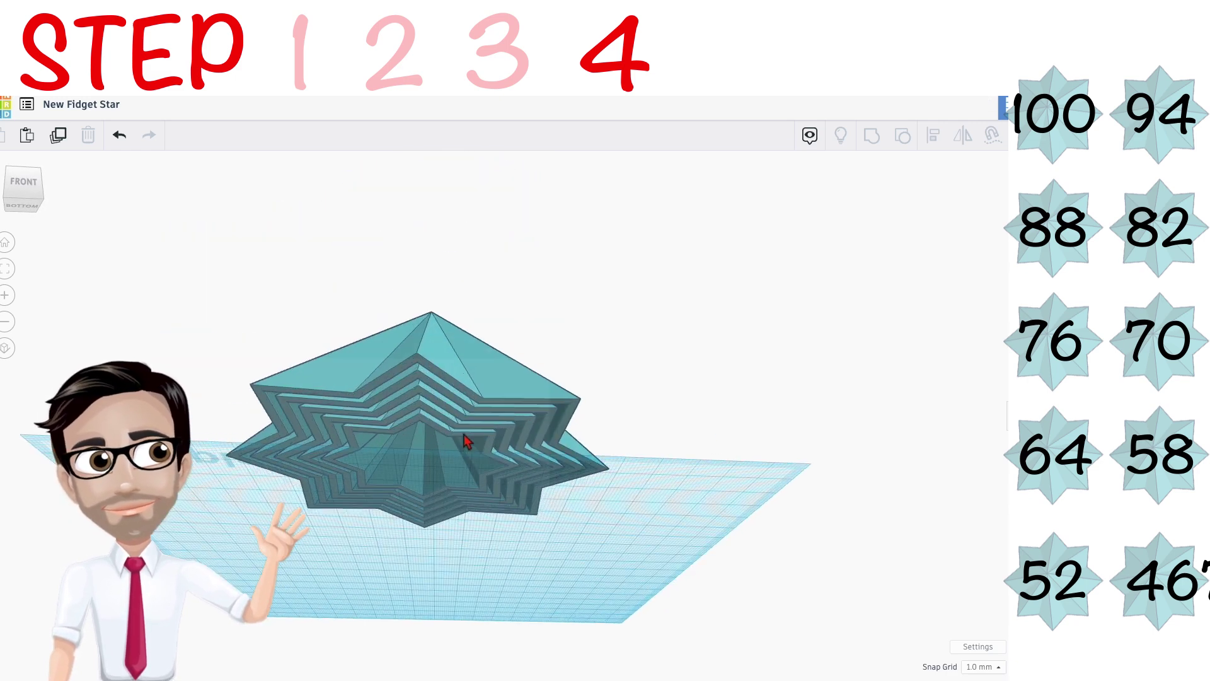
pyautogui.moveTo(464, 437); pyautogui.dragTo(361, 481, button='right')
pyautogui.moveTo(319, 453); pyautogui.dragTo(530, 631)
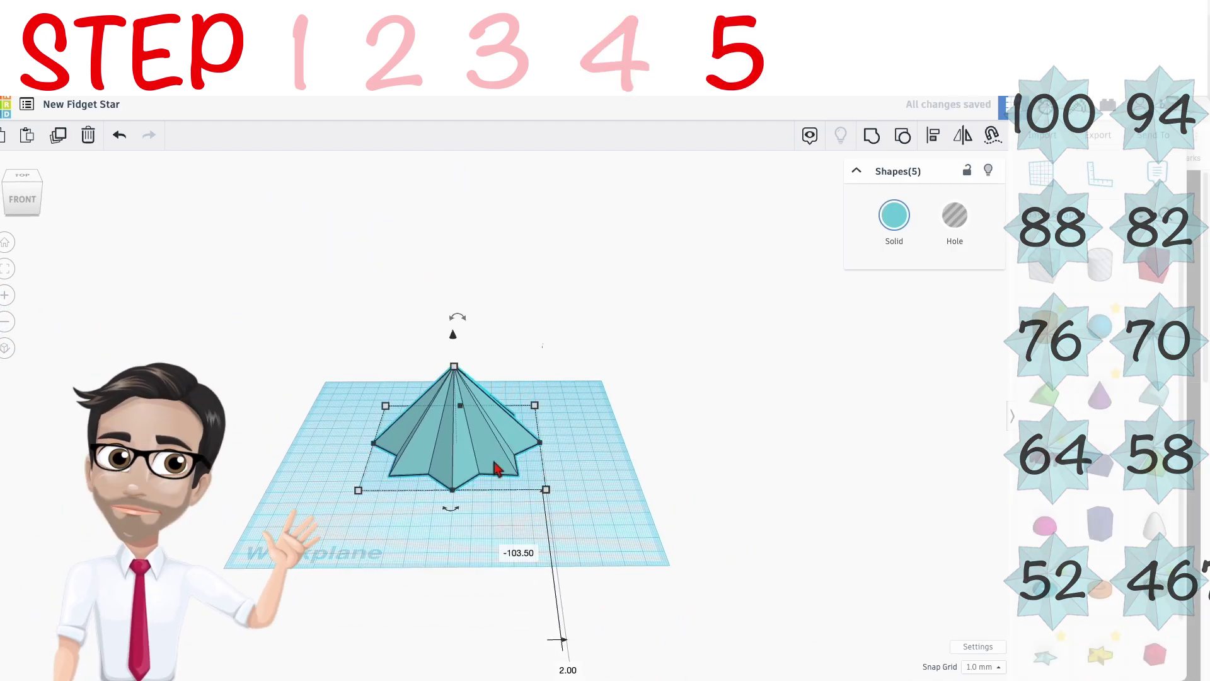
# Step: Group the five stars and place a box hole centred over the nested star
pyautogui.hotkey('ctrl', 'g')
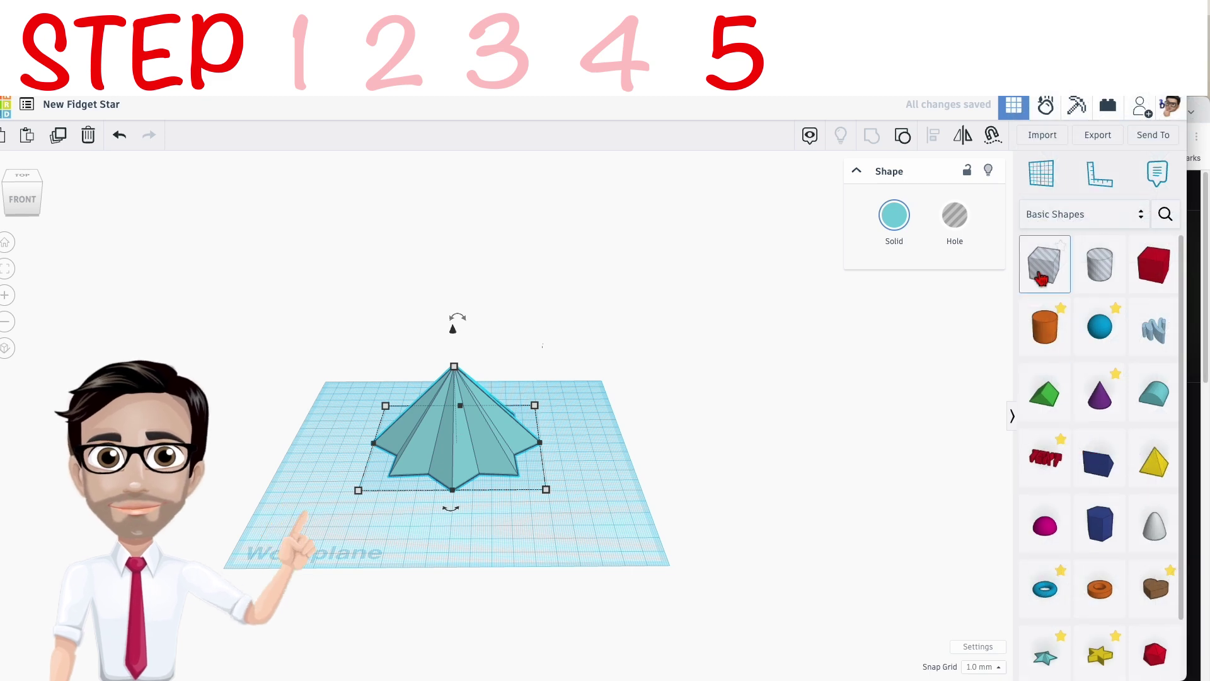
pyautogui.moveTo(1044, 265); pyautogui.dragTo(526, 469)
pyautogui.moveTo(533, 479); pyautogui.dragTo(570, 486, button='right')
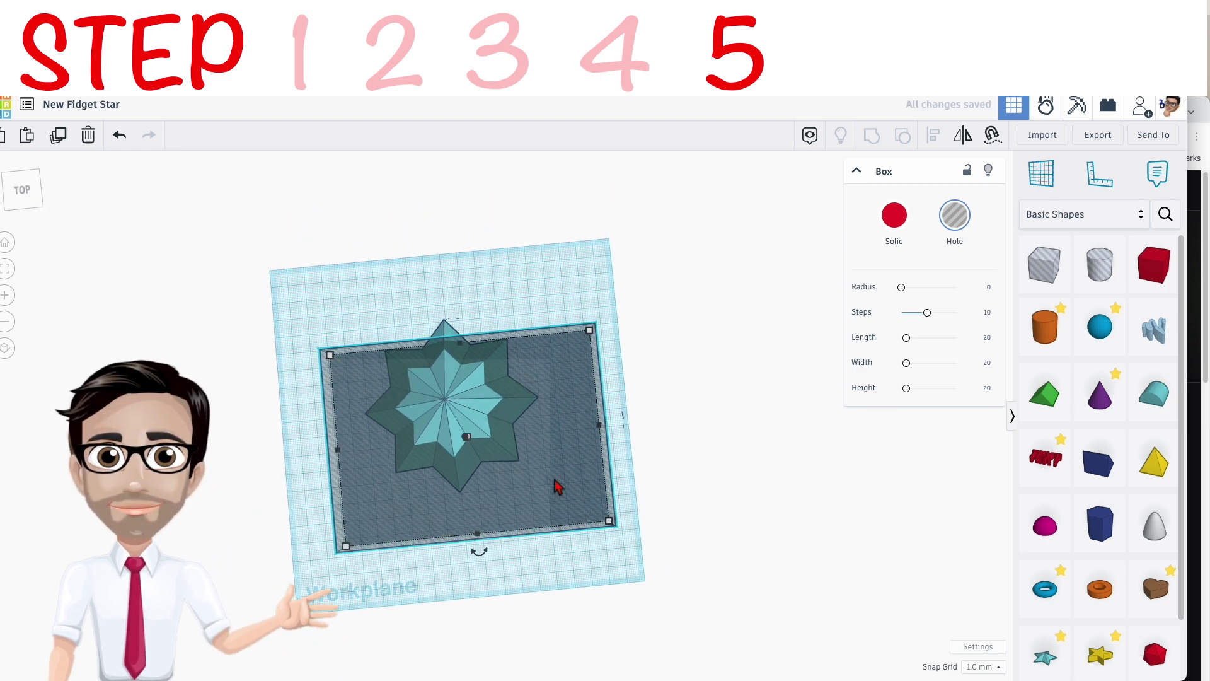
pyautogui.moveTo(557, 485); pyautogui.dragTo(548, 450)
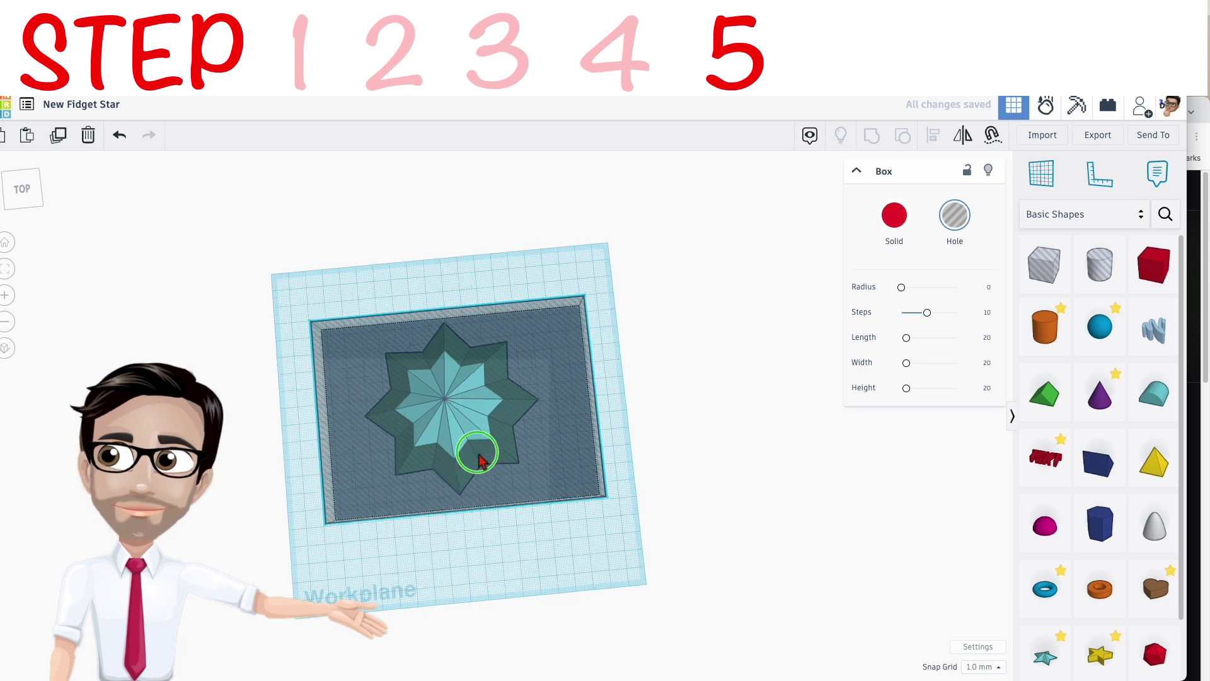
pyautogui.moveTo(481, 453); pyautogui.dragTo(493, 532, button='right')
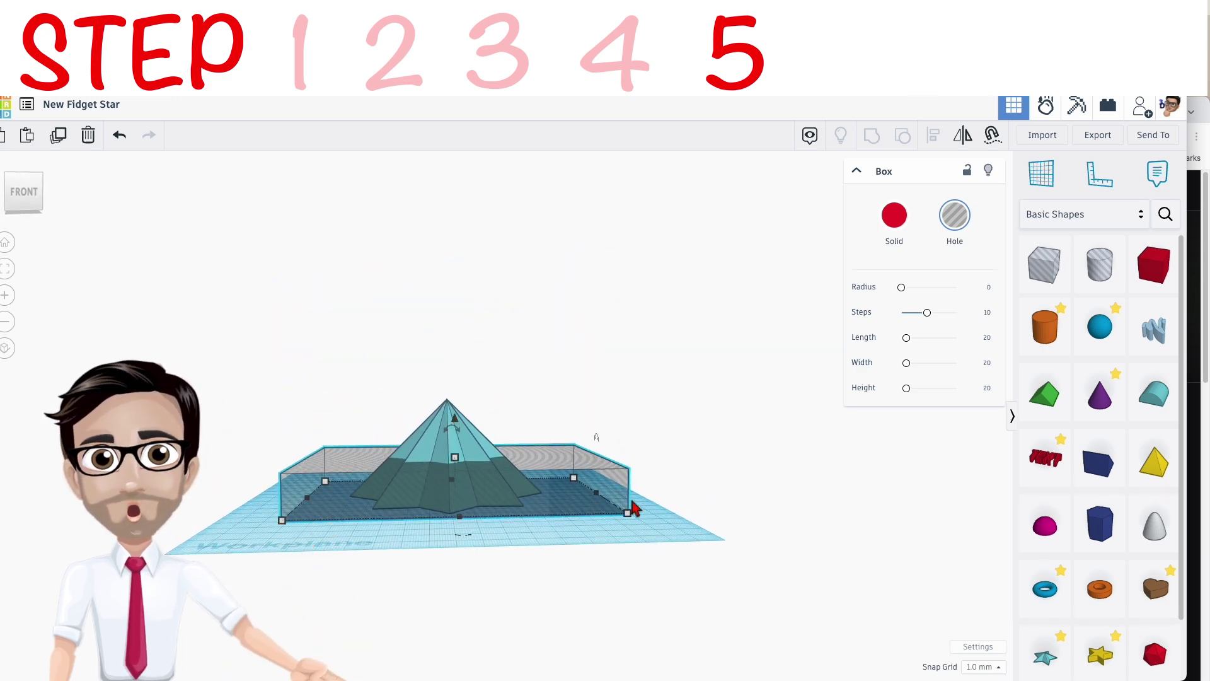
# Step: Raise the box hole to 10 mm elevation, make it 58 mm tall, and select it with the star
pyautogui.moveTo(454, 418); pyautogui.dragTo(455, 413)
pyautogui.click(695, 505)
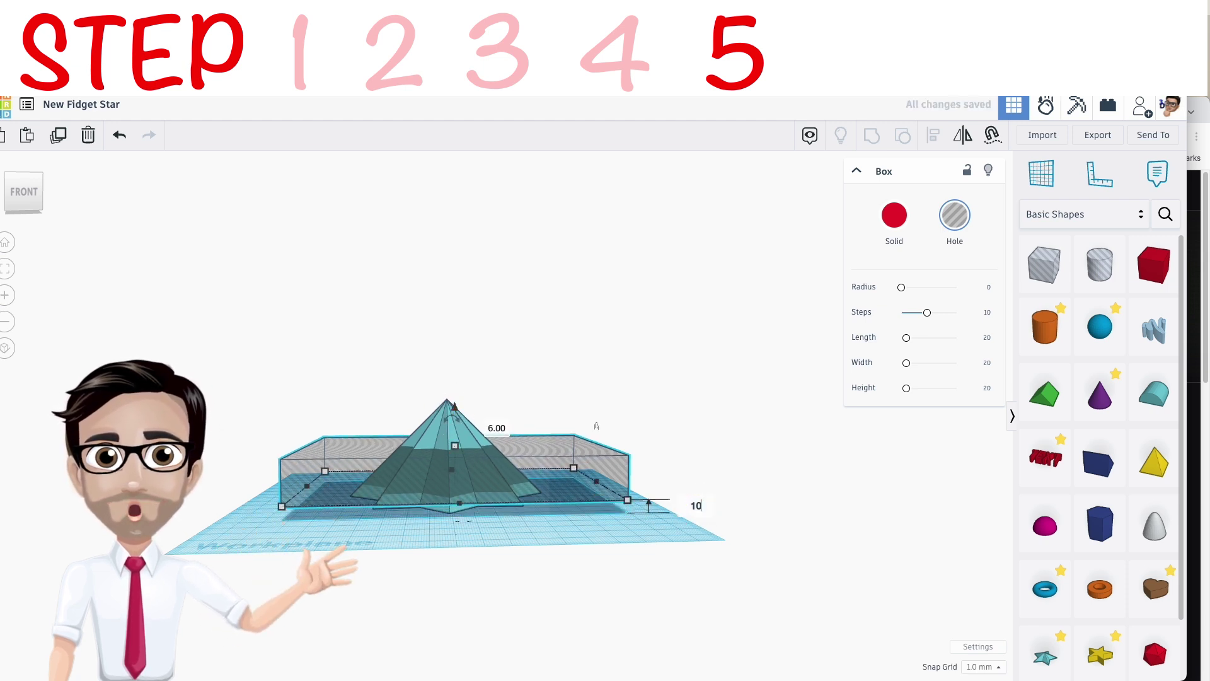
pyautogui.write('10')
pyautogui.press('Return')
pyautogui.scroll(2, 441, 482)
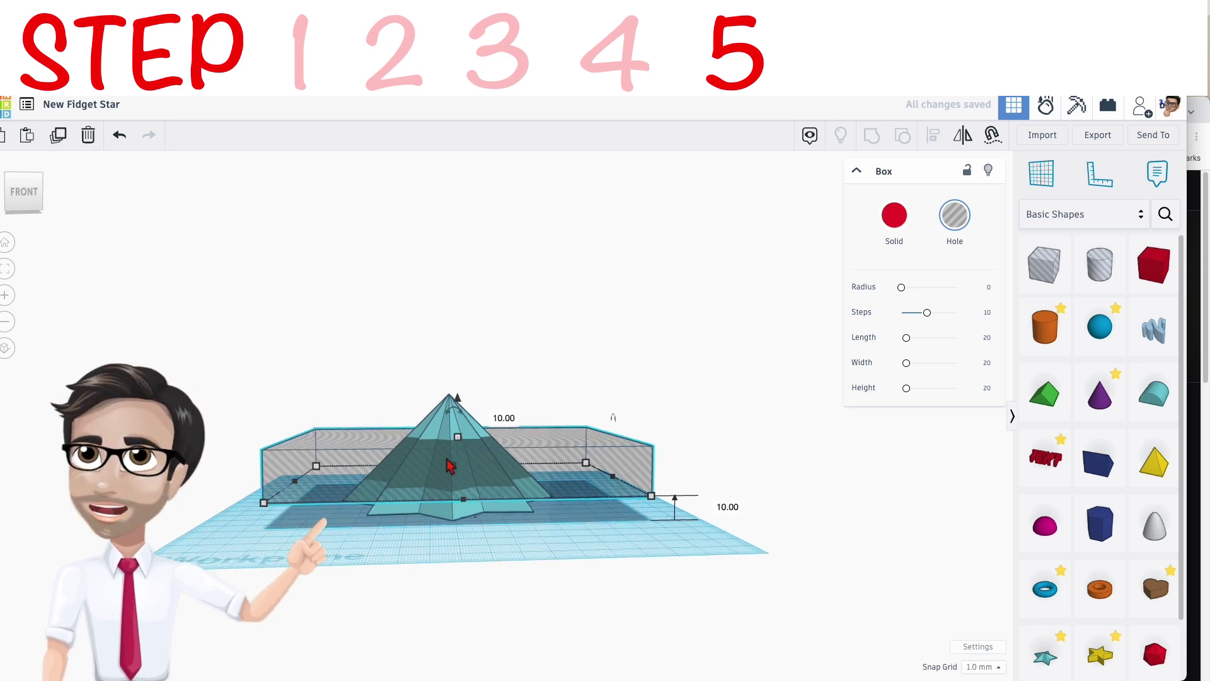
pyautogui.moveTo(457, 436); pyautogui.dragTo(460, 357)
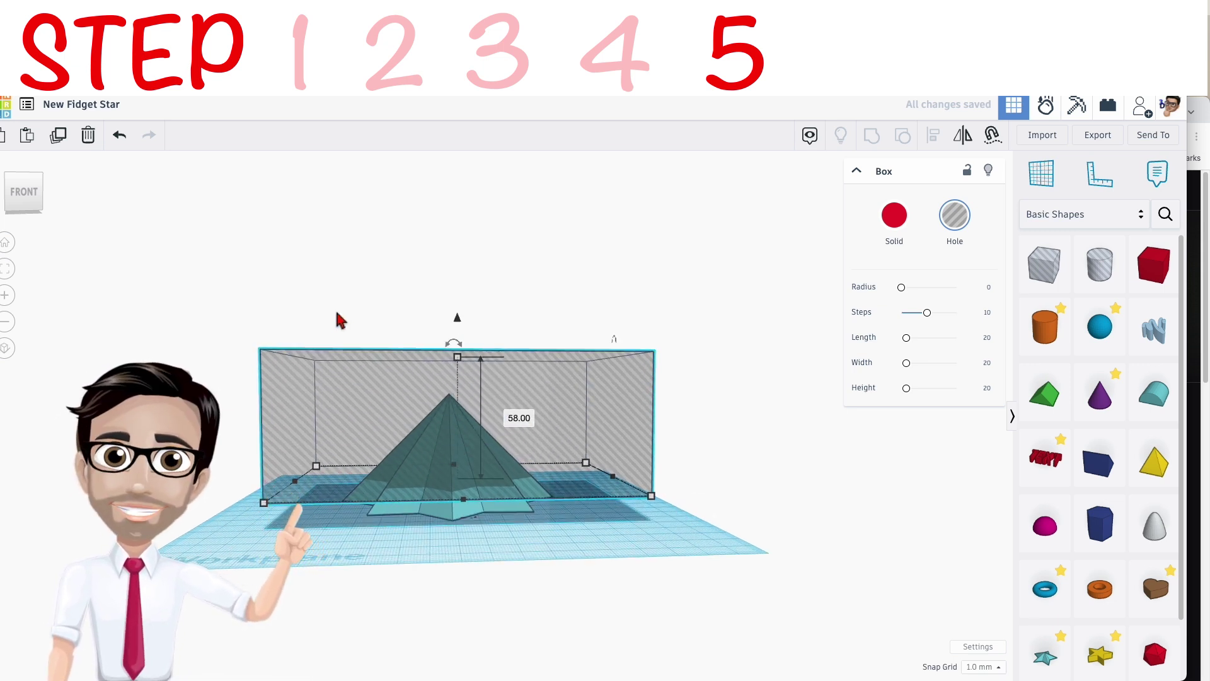
pyautogui.moveTo(341, 320); pyautogui.dragTo(511, 543)
# Step: Group the star with its hole box to cut off the top, then raise it 10 mm
pyautogui.hotkey('ctrl', 'g')
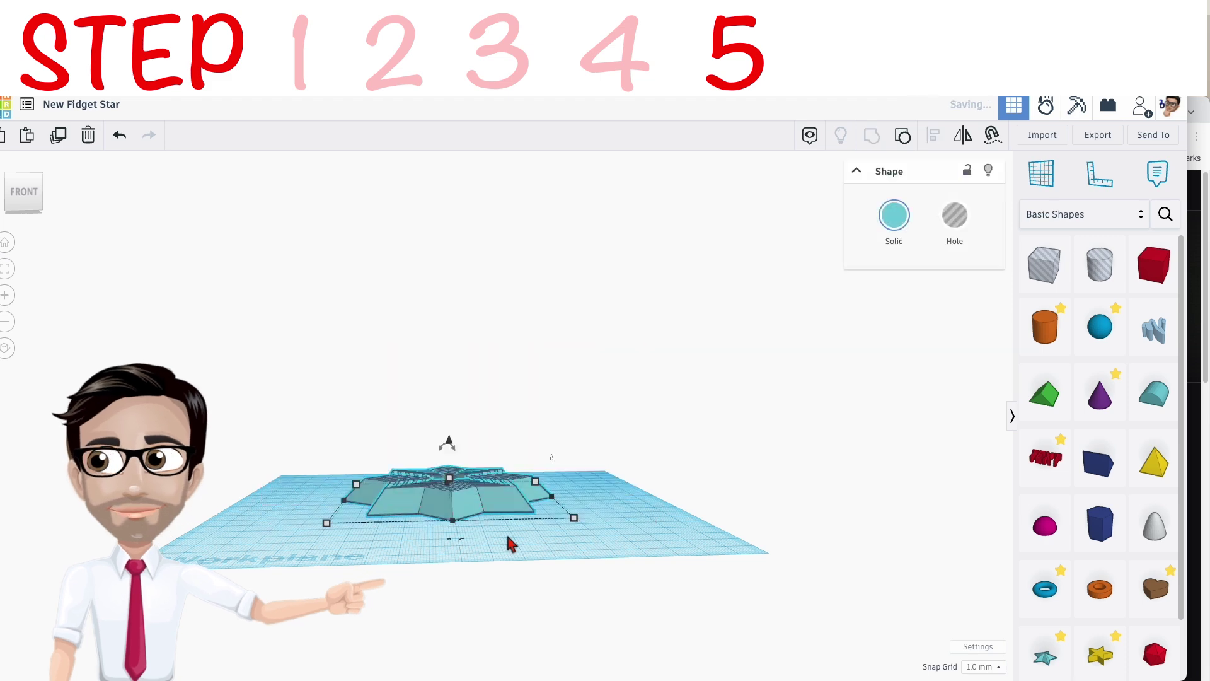
pyautogui.scroll(3, 503, 535)
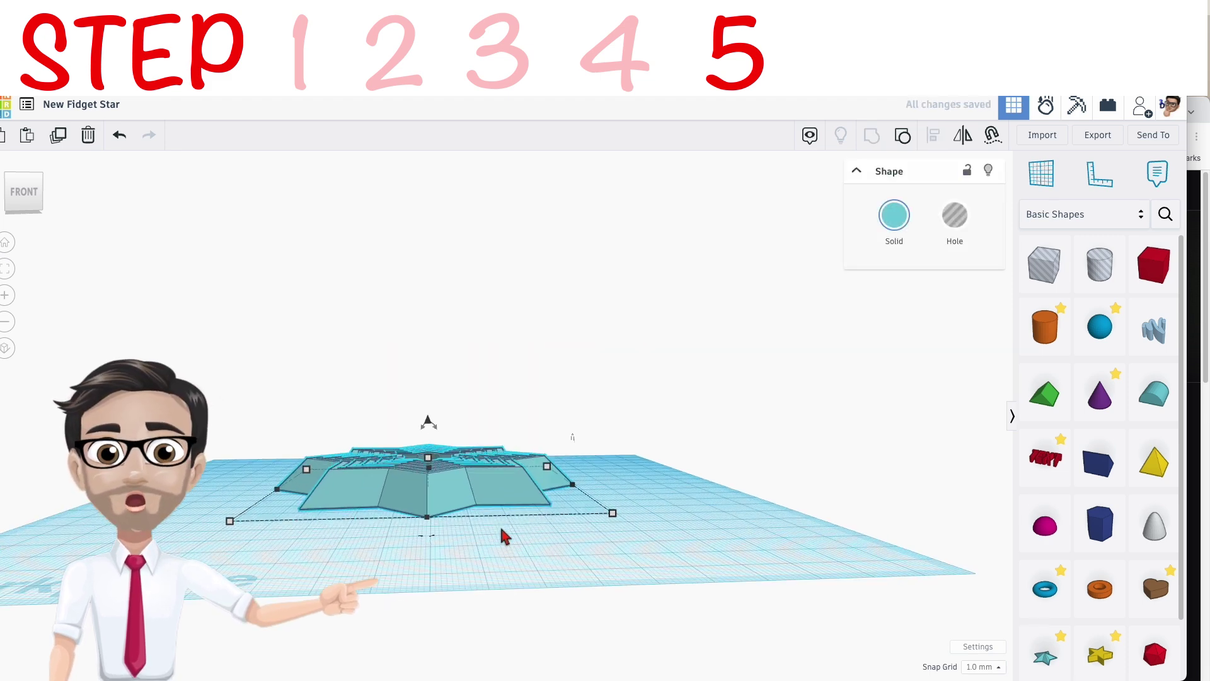
pyautogui.moveTo(523, 548); pyautogui.dragTo(482, 495, button='right')
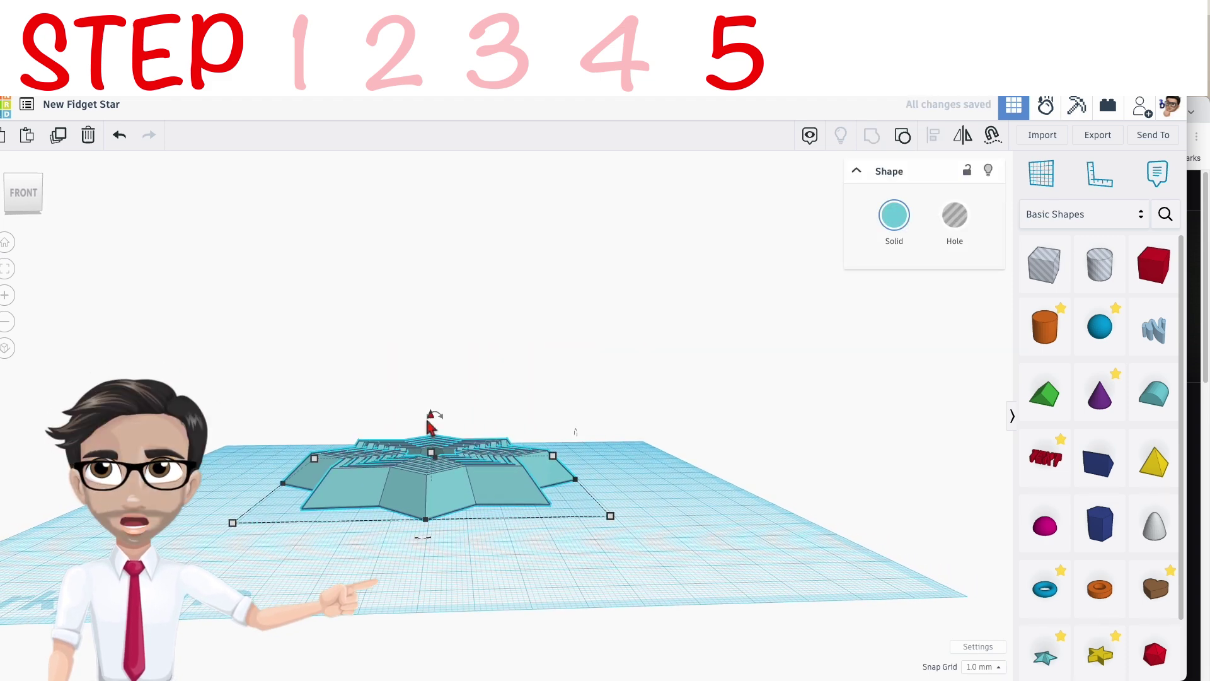
pyautogui.moveTo(429, 417); pyautogui.dragTo(433, 403)
pyautogui.click(681, 508)
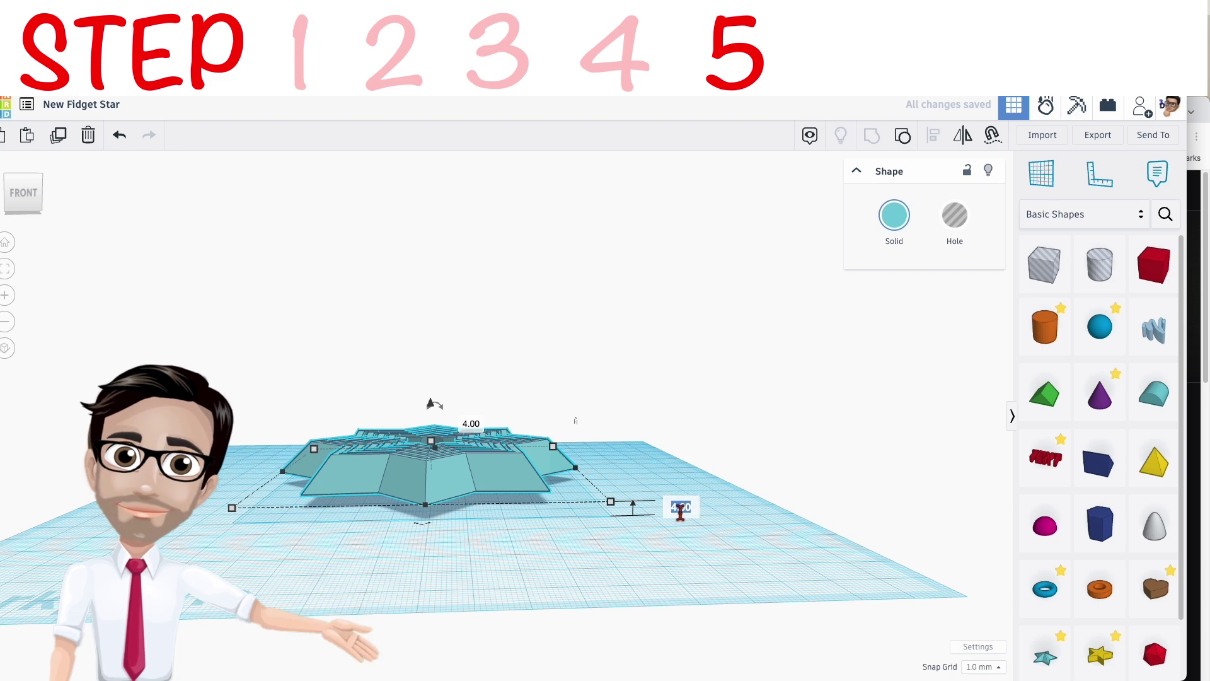
pyautogui.press('Return')
pyautogui.click(459, 519)
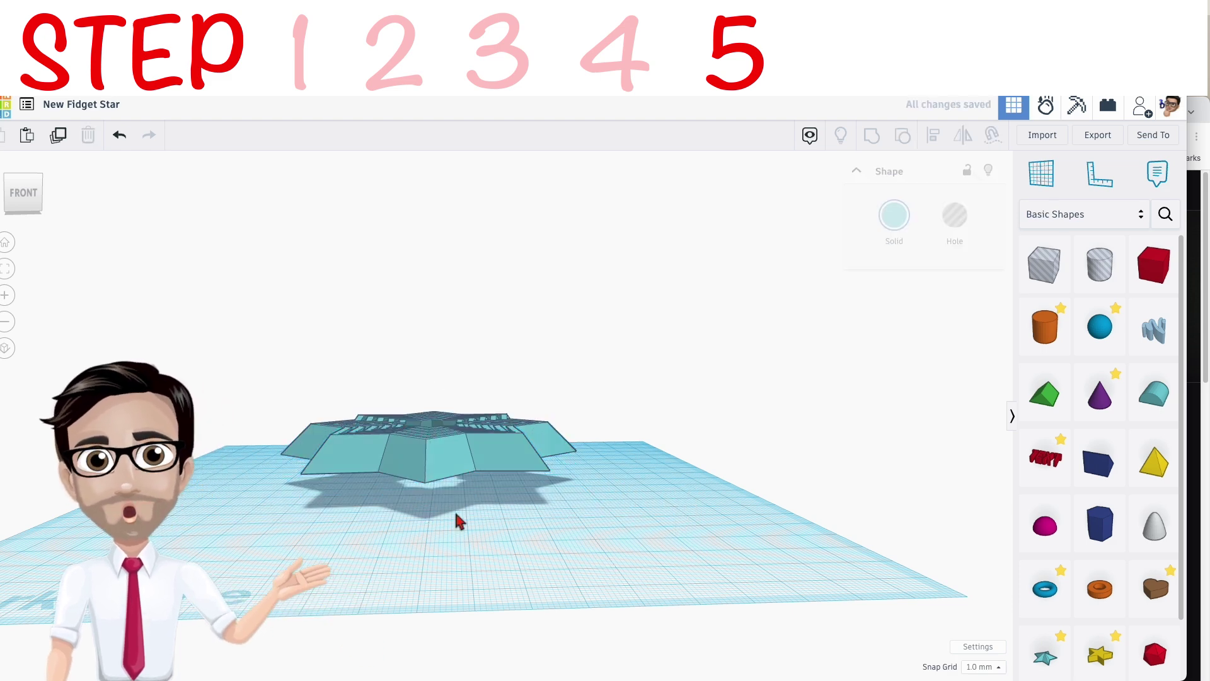
# Step: Flip the raised star over 180° so it sits upside down
pyautogui.click(440, 467)
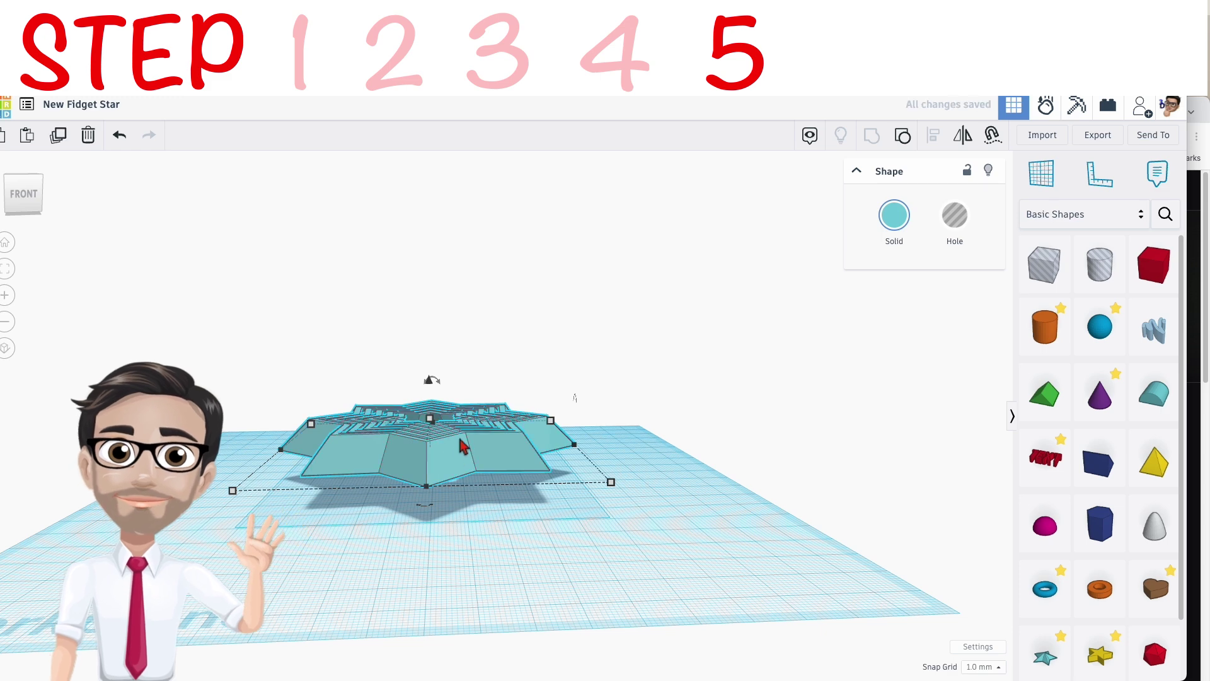
pyautogui.moveTo(432, 381); pyautogui.dragTo(443, 434)
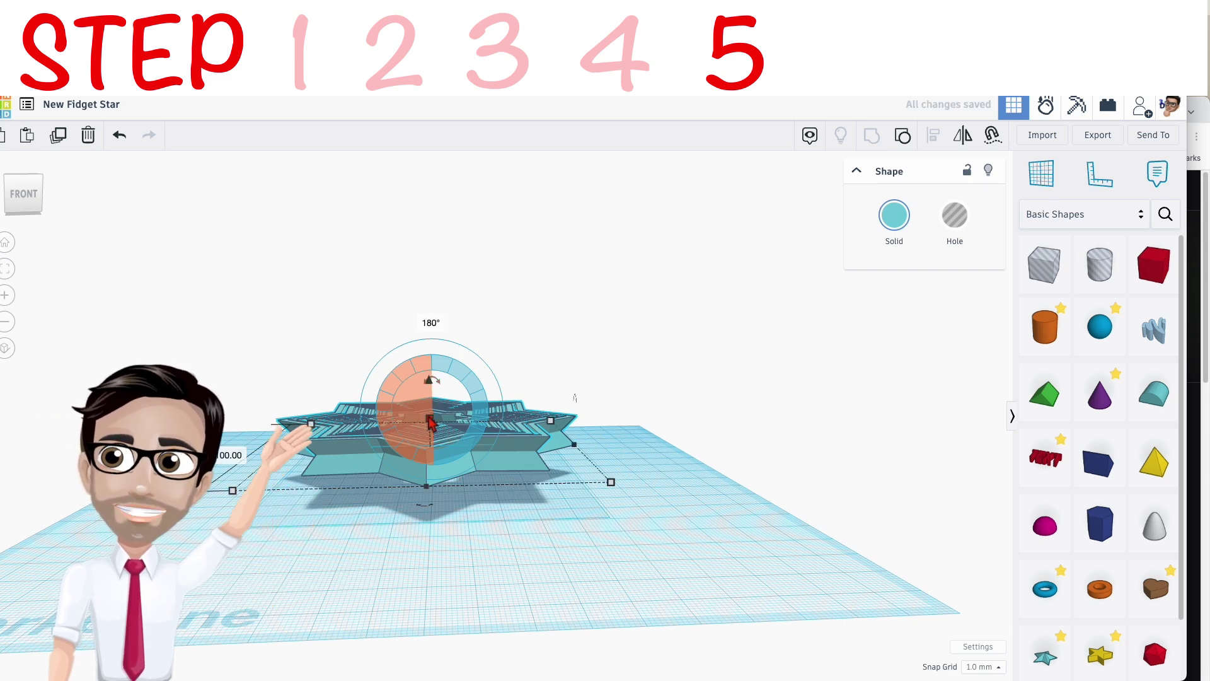
pyautogui.moveTo(430, 421); pyautogui.dragTo(431, 422)
pyautogui.scroll(4, 435, 448)
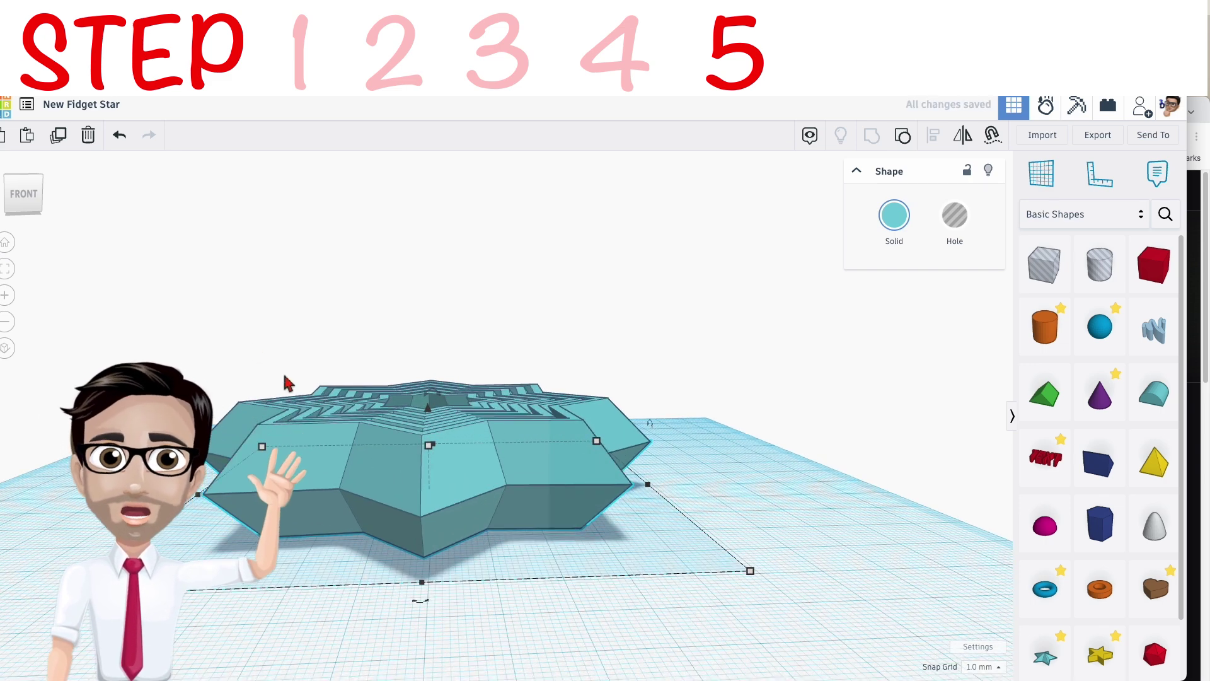
pyautogui.moveTo(283, 378); pyautogui.dragTo(210, 334, button='right')
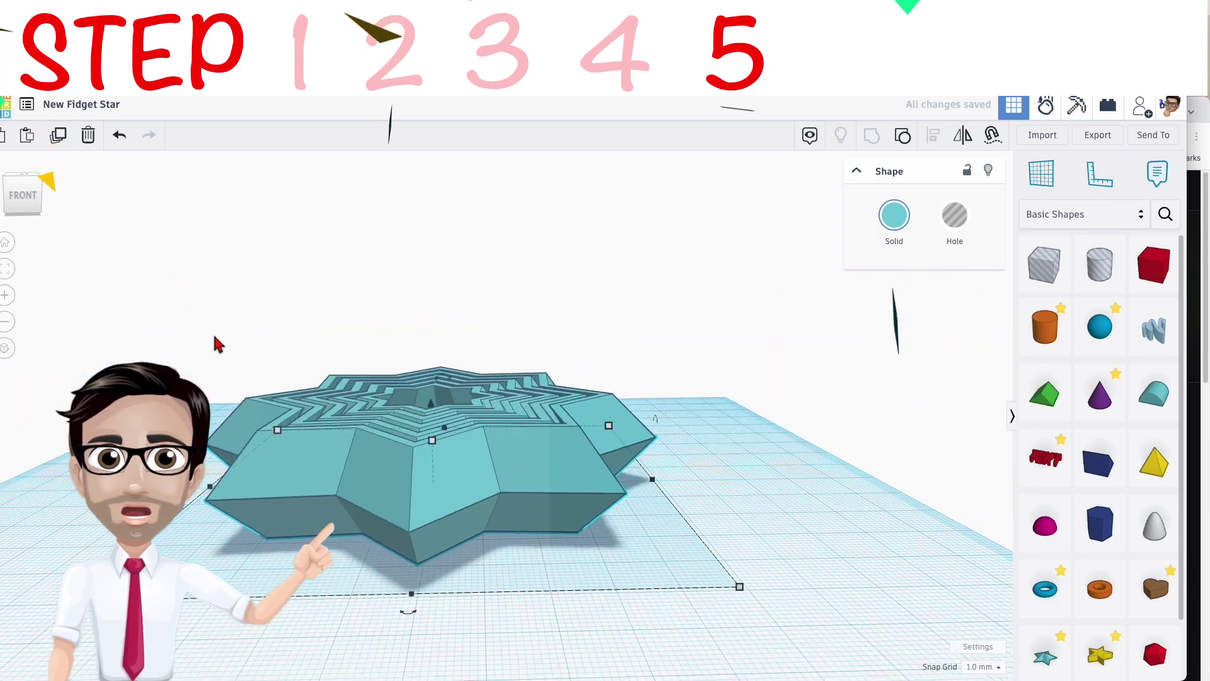
pyautogui.moveTo(210, 335); pyautogui.dragTo(499, 576)
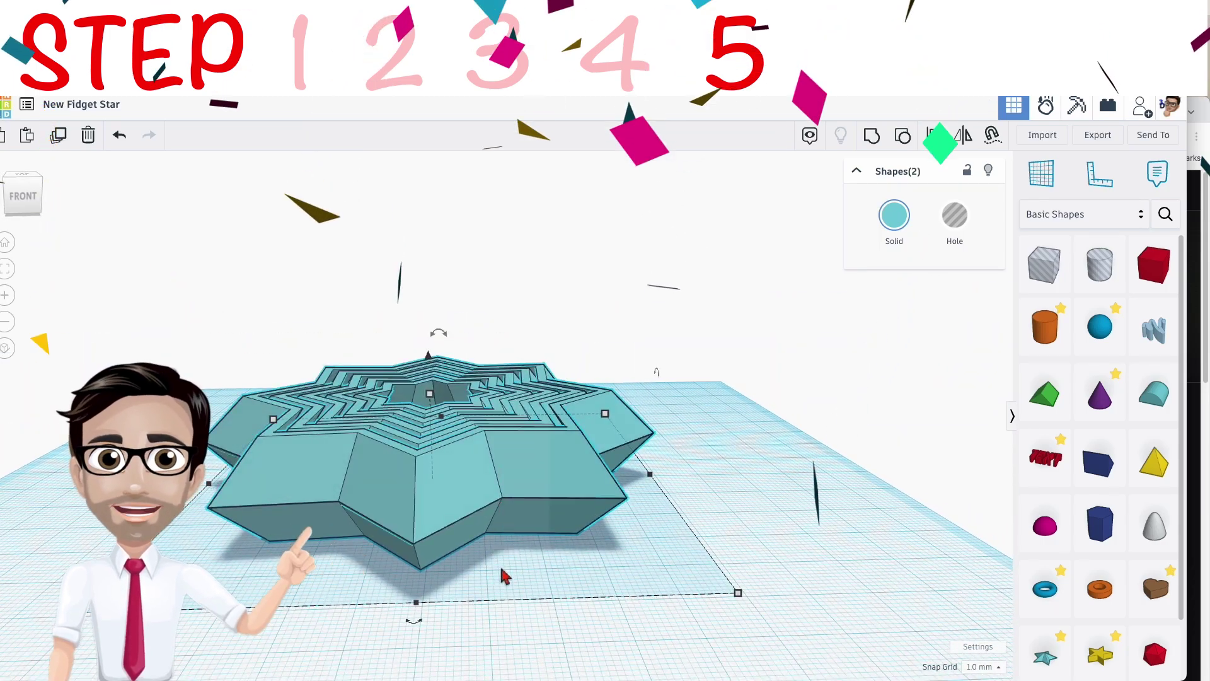
# Step: Group the upright and flipped star pieces into one layered star, viewed from the top
pyautogui.hotkey('ctrl', 'g')
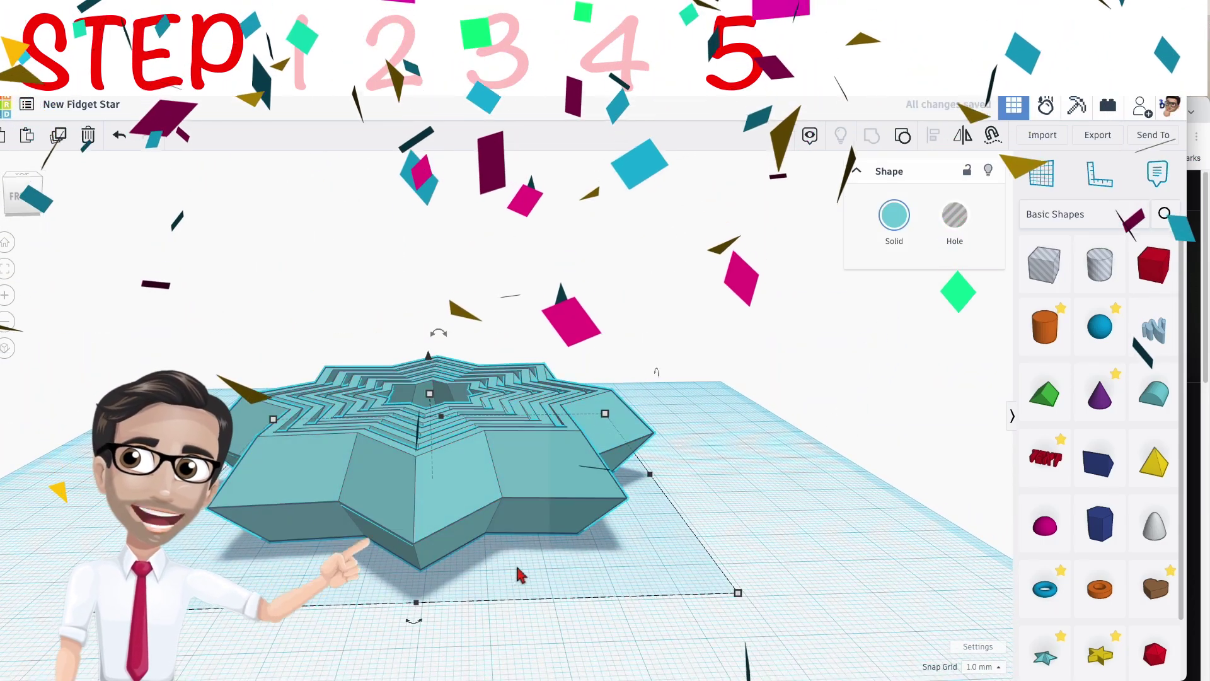
pyautogui.moveTo(514, 567); pyautogui.dragTo(543, 531, button='right')
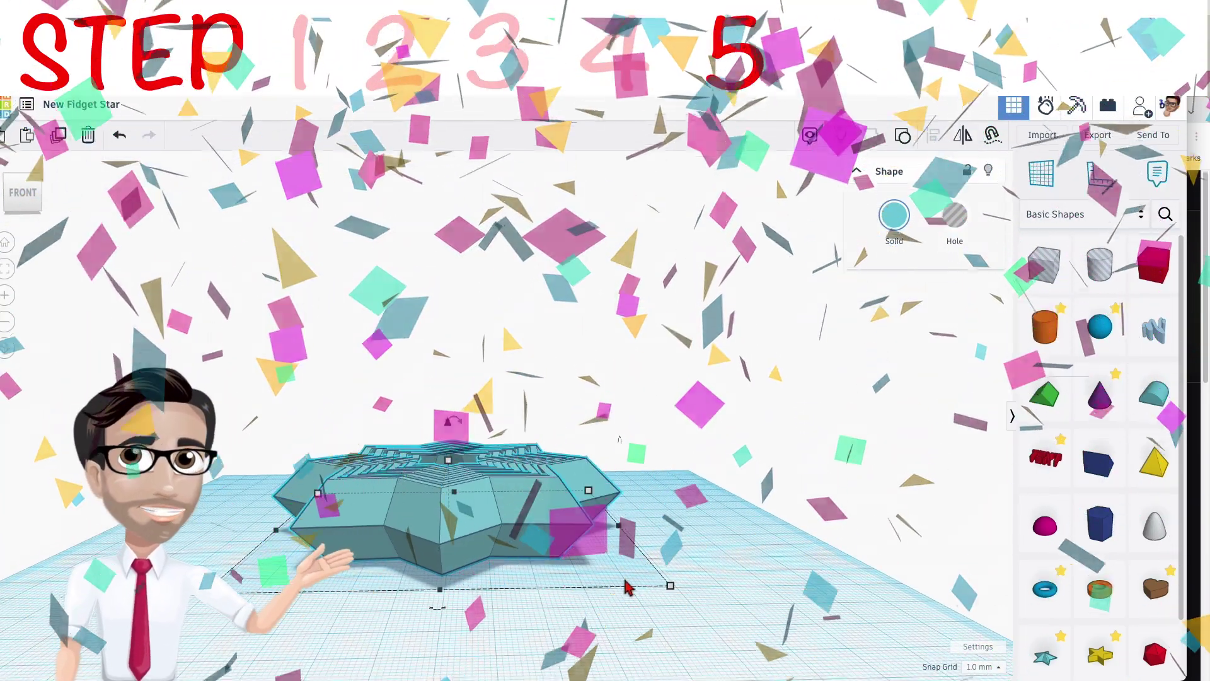
pyautogui.moveTo(543, 531); pyautogui.dragTo(647, 543, button='right')
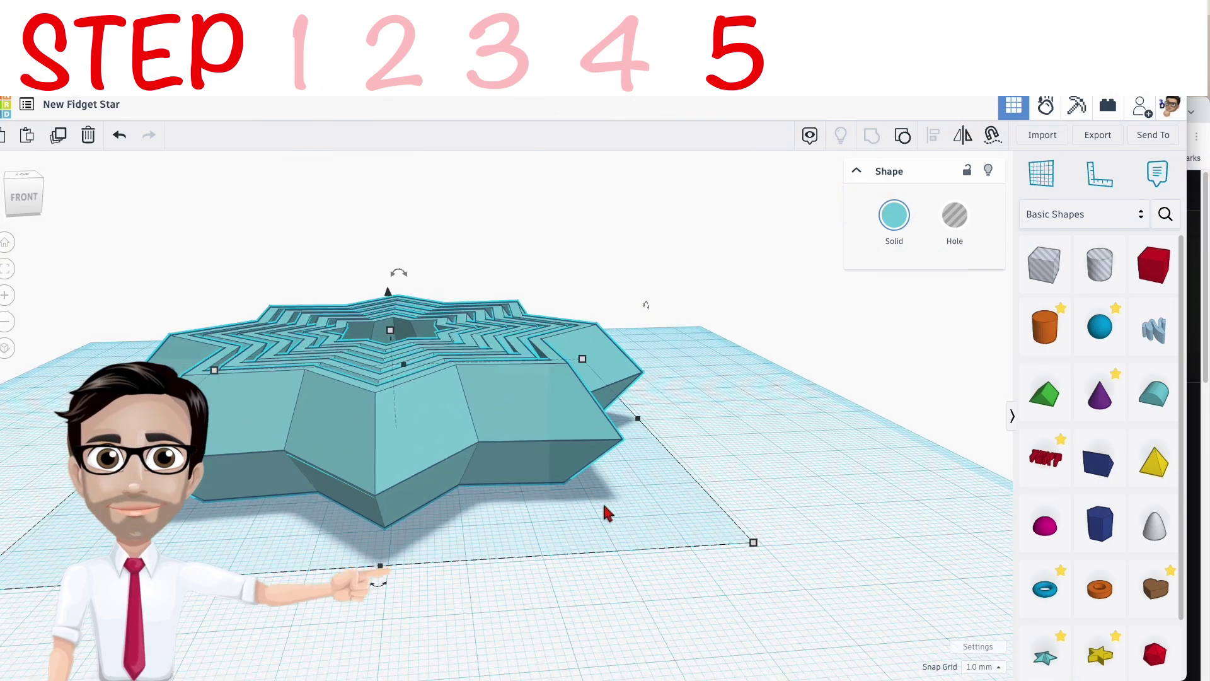
pyautogui.scroll(2, 742, 572)
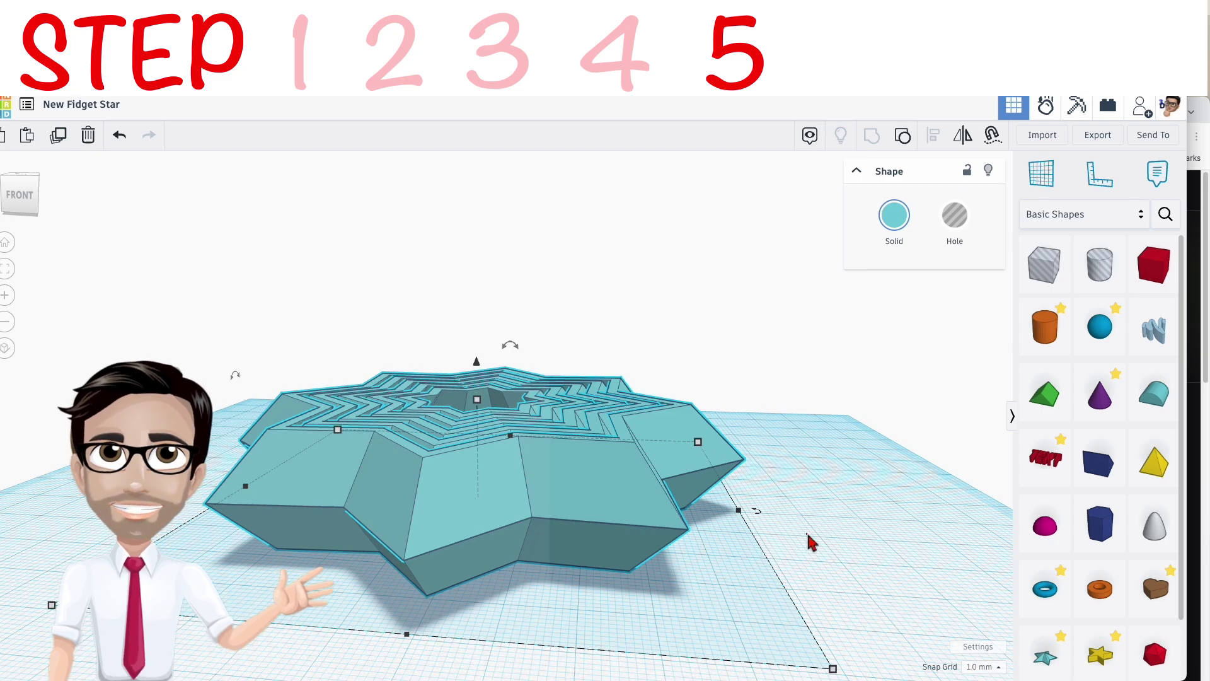
pyautogui.click(662, 561)
pyautogui.moveTo(662, 561); pyautogui.dragTo(635, 576, button='right')
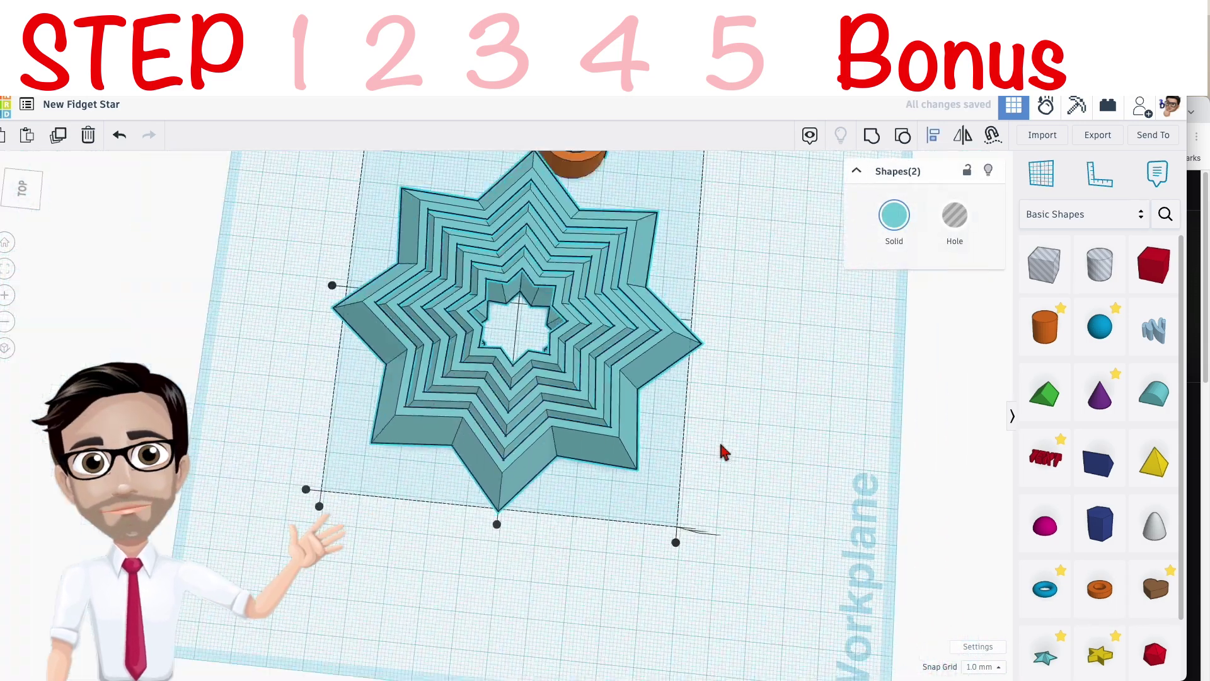
# Step: Set the orange tube to 64 sides and a height of 4 mm
pyautogui.moveTo(724, 451); pyautogui.dragTo(744, 531, button='right')
pyautogui.click(575, 529)
pyautogui.scroll(5, 621, 548)
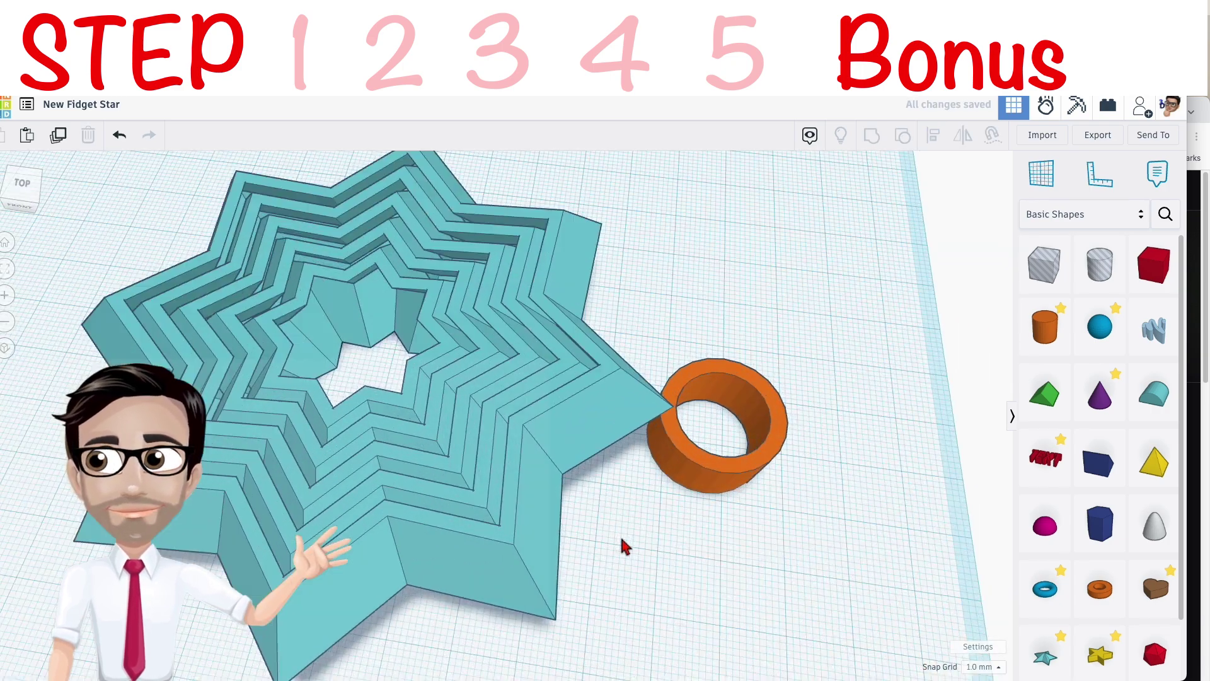
pyautogui.moveTo(626, 548); pyautogui.dragTo(714, 413, button='right')
pyautogui.click(714, 413)
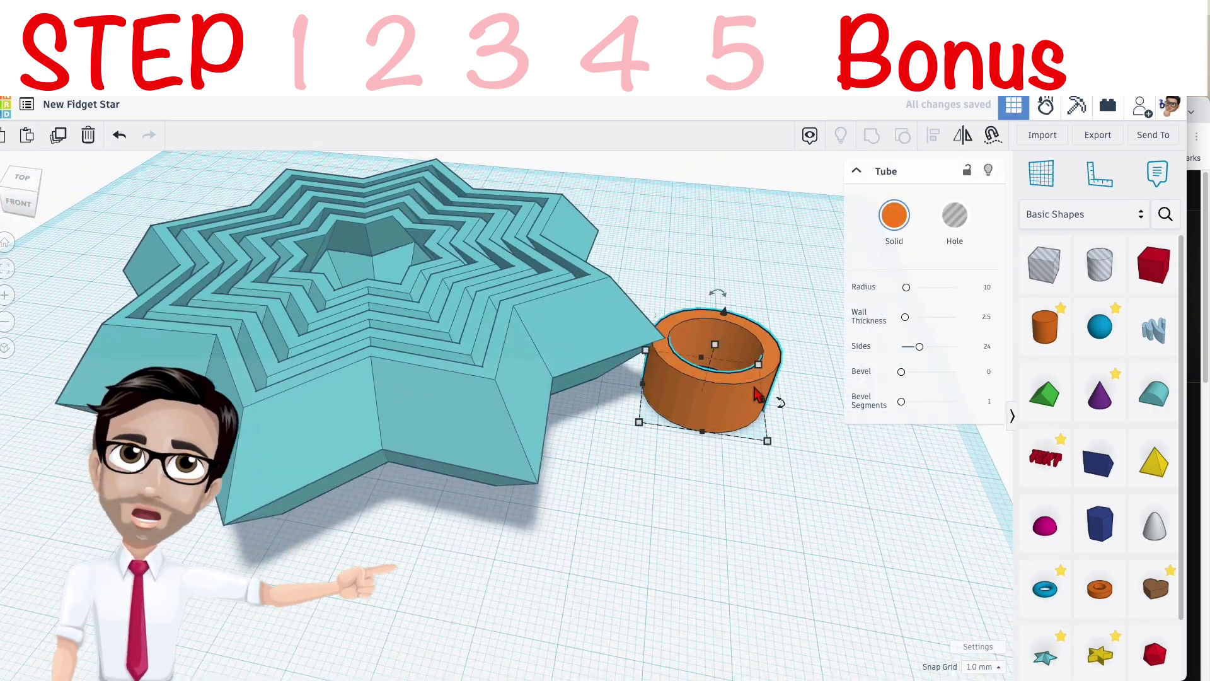
pyautogui.moveTo(921, 348); pyautogui.dragTo(956, 346)
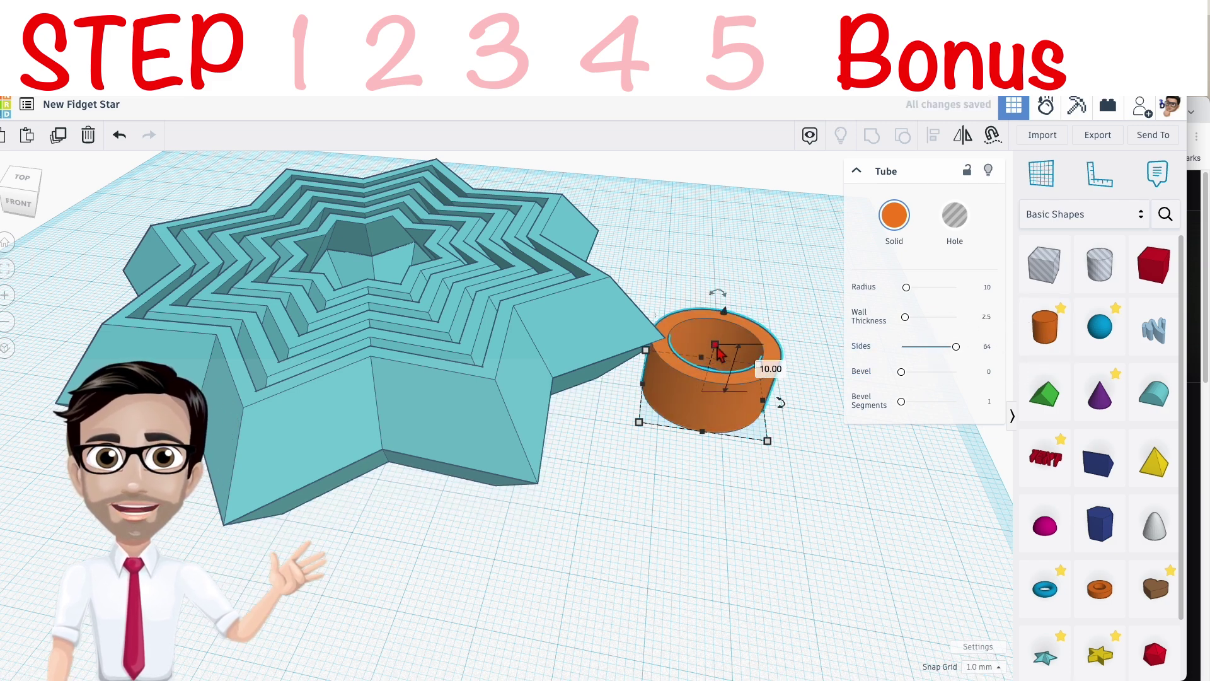
pyautogui.click(770, 369)
pyautogui.write('4')
pyautogui.press('Return')
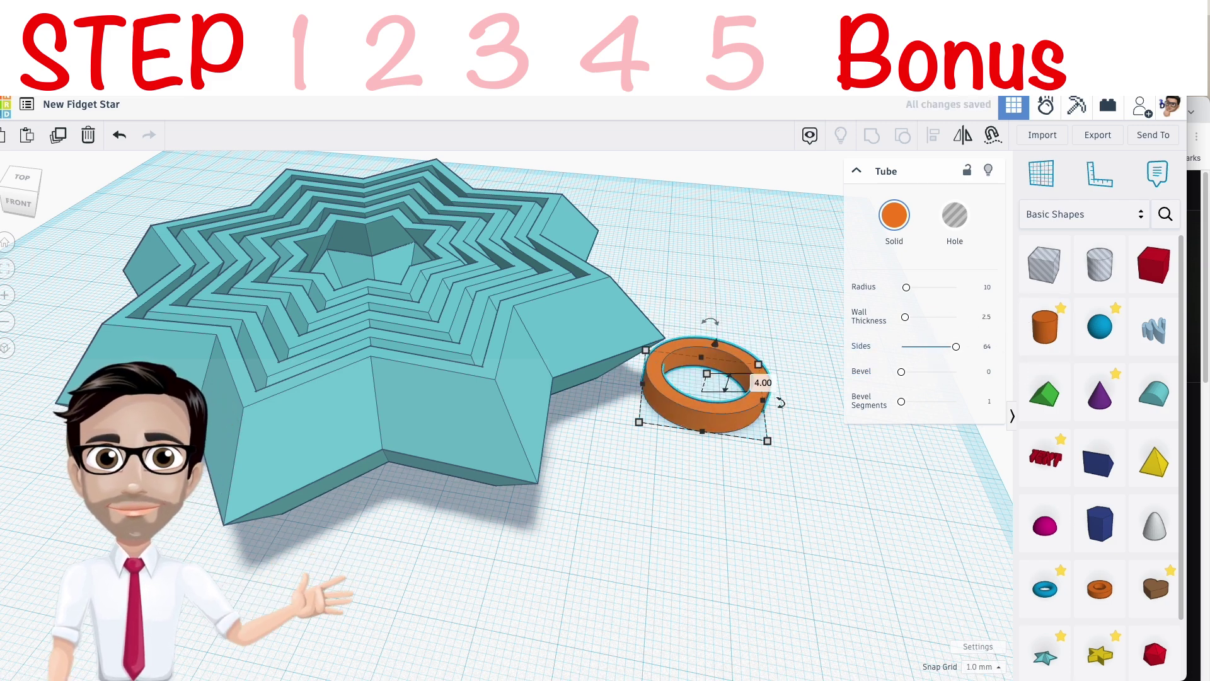
pyautogui.scroll(5, 704, 400)
pyautogui.scroll(-4, 708, 400)
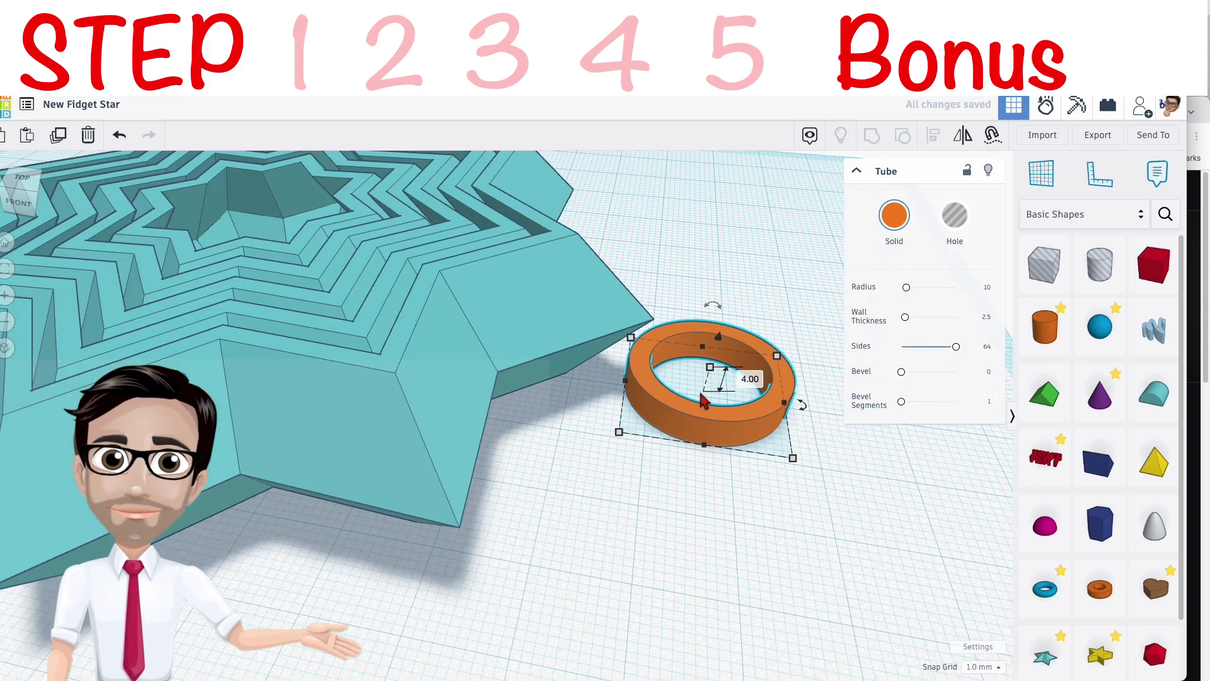
# Step: Make the grouped star transparent
pyautogui.click(577, 308)
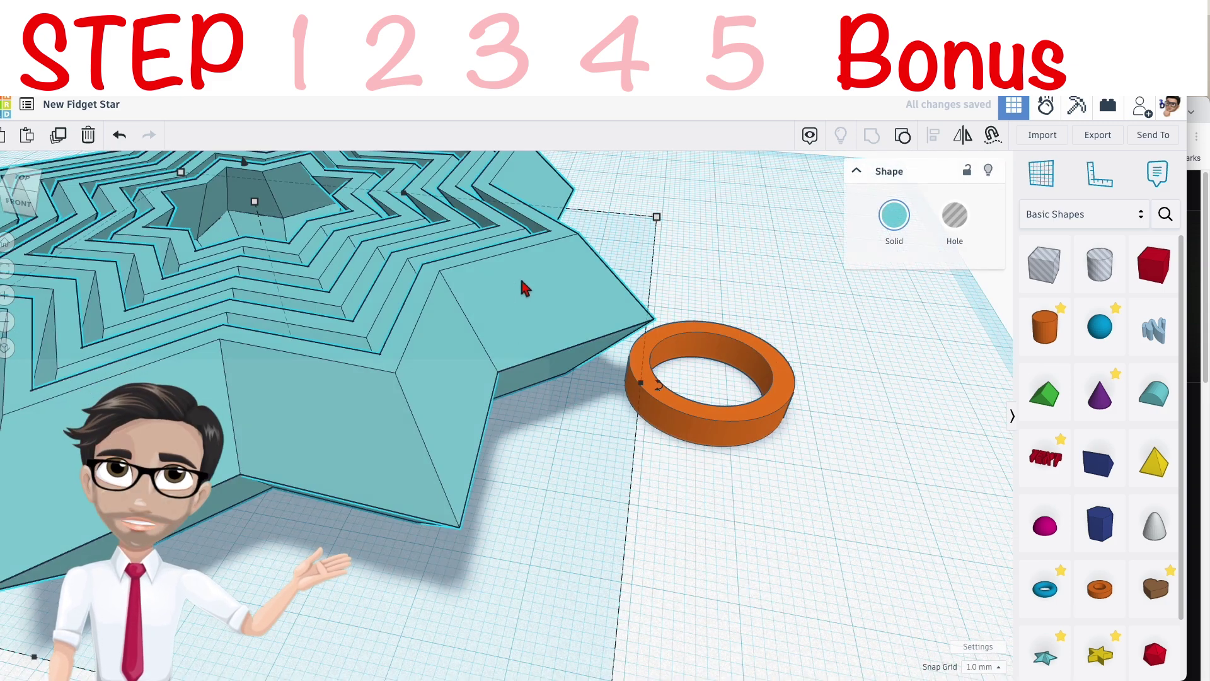
pyautogui.hotkey('ctrl', 'shift', 'g')
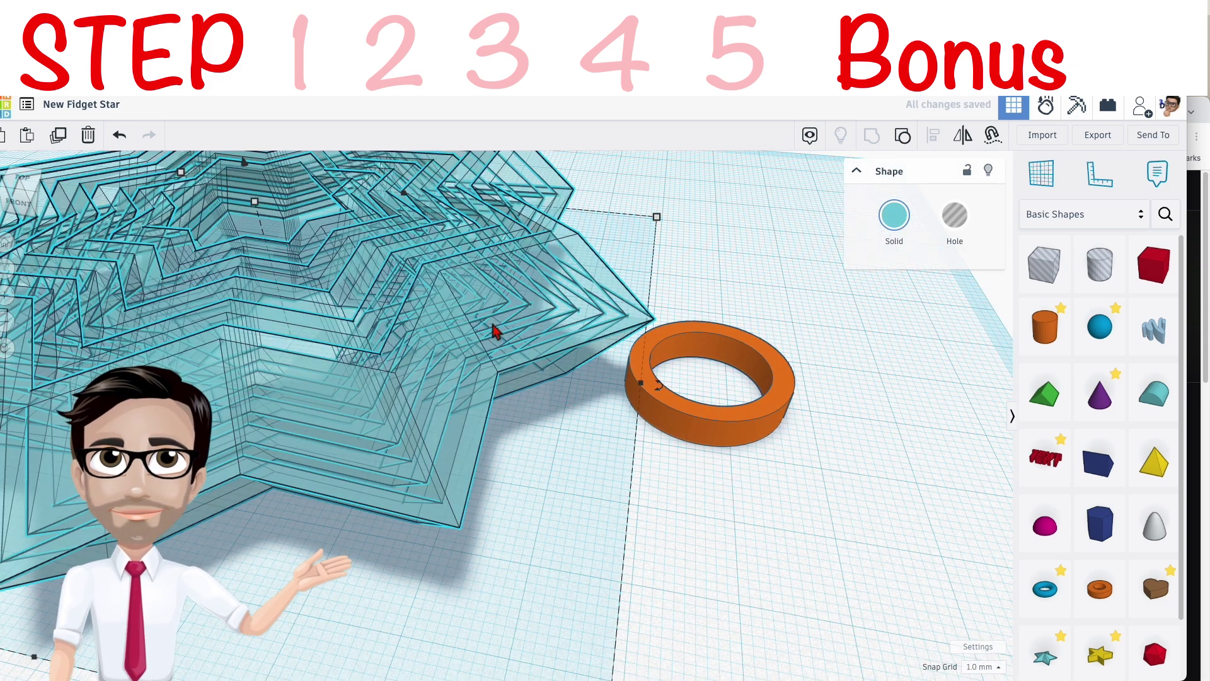
pyautogui.scroll(2, 529, 354)
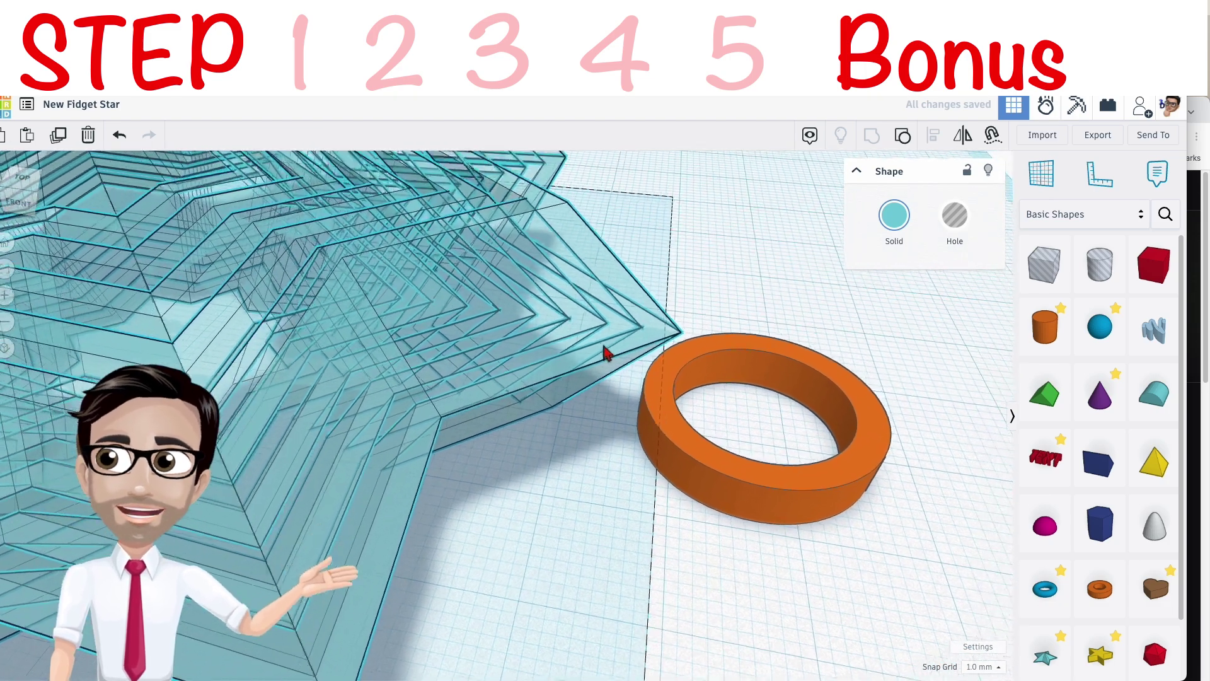
pyautogui.scroll(3, 648, 342)
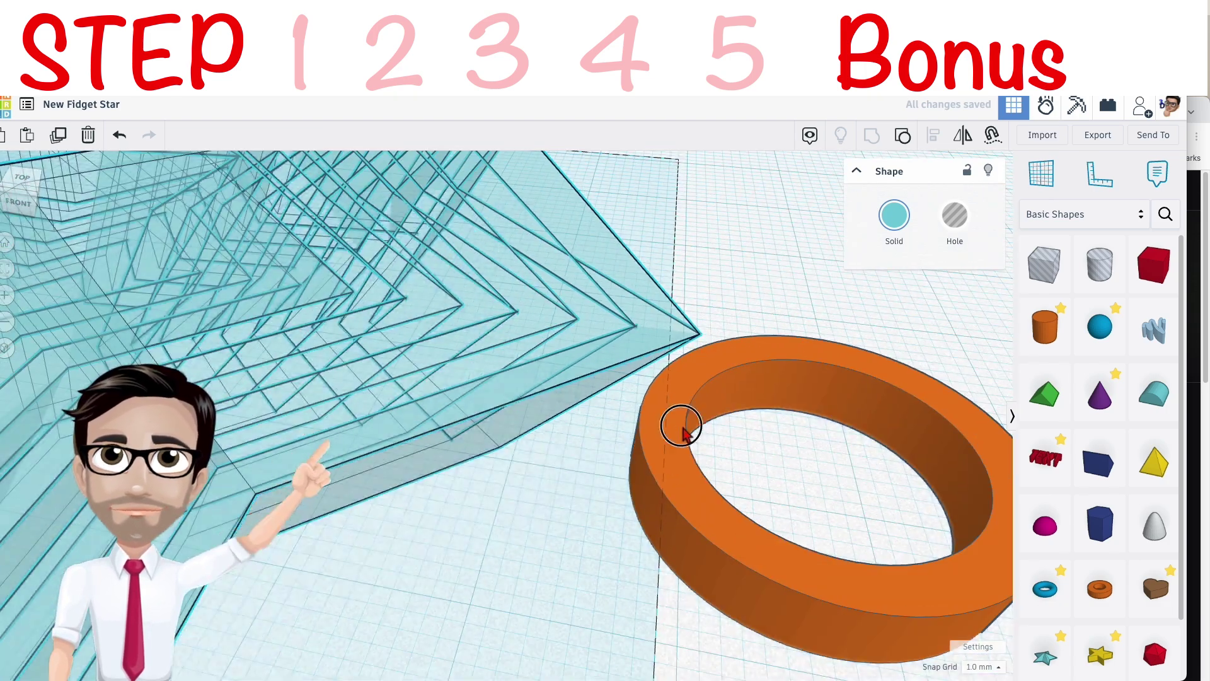
# Step: Lift the orange ring off the workplane beside one of the star's points
pyautogui.click(681, 424)
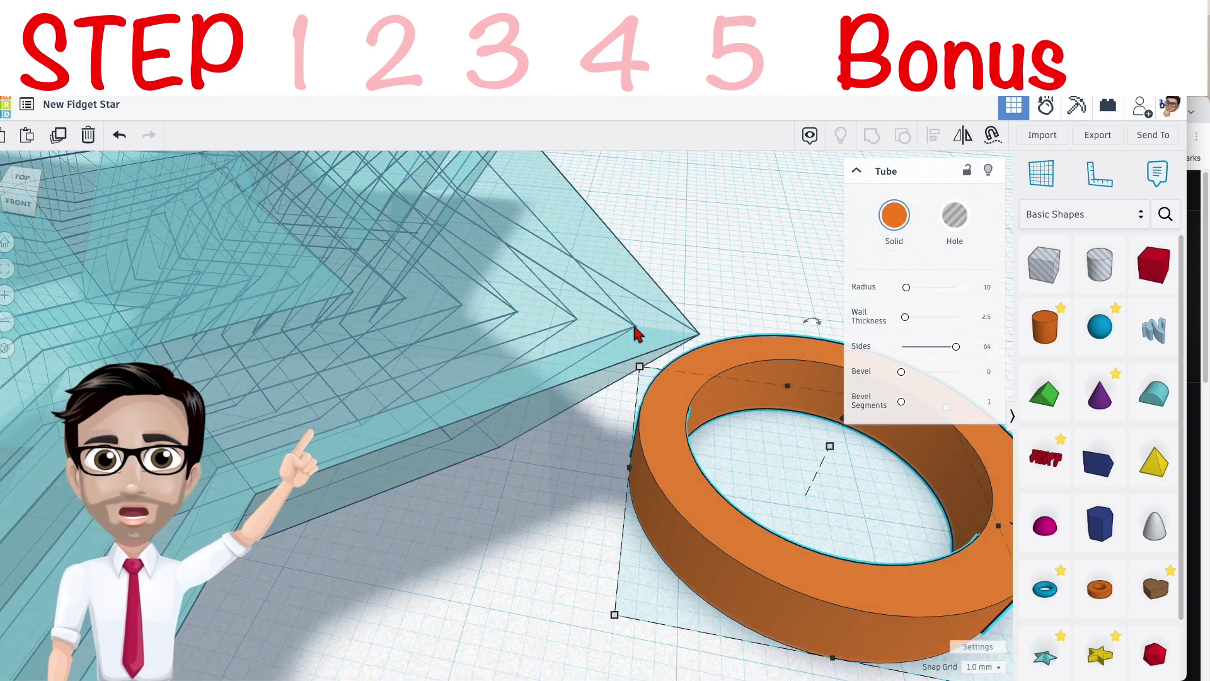
pyautogui.moveTo(773, 403); pyautogui.dragTo(556, 394, button='right')
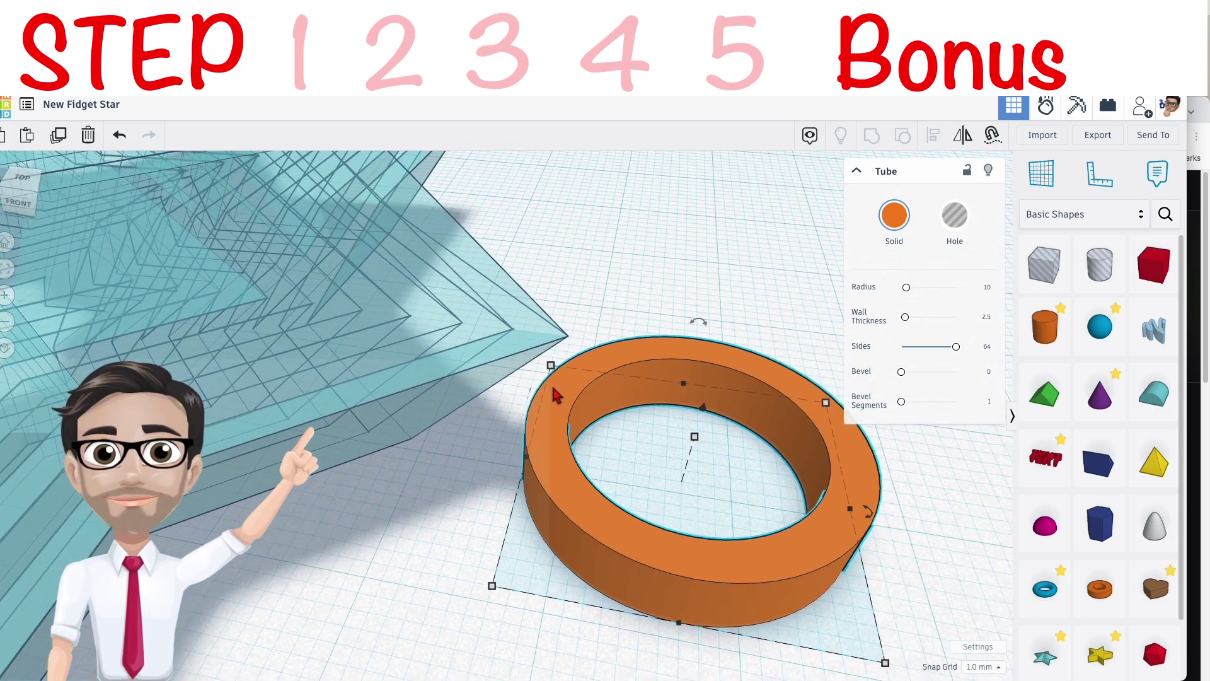
pyautogui.moveTo(704, 409); pyautogui.dragTo(589, 331)
pyautogui.moveTo(589, 330); pyautogui.dragTo(640, 357, button='right')
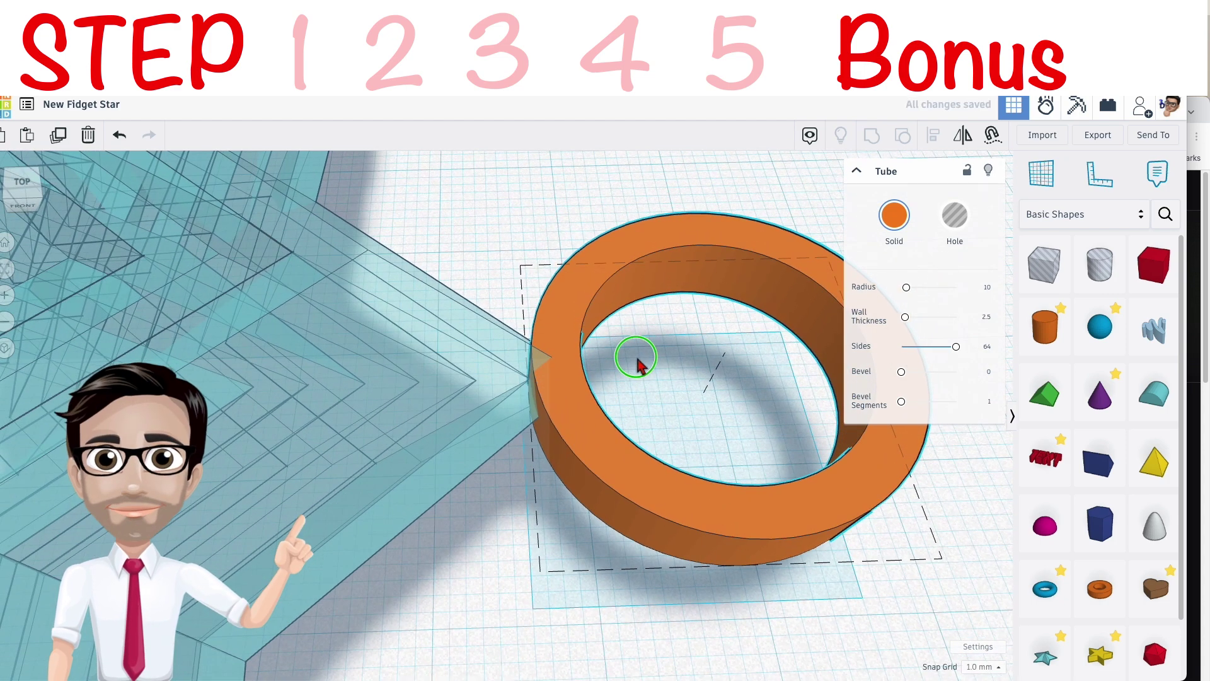
pyautogui.scroll(5, 539, 394)
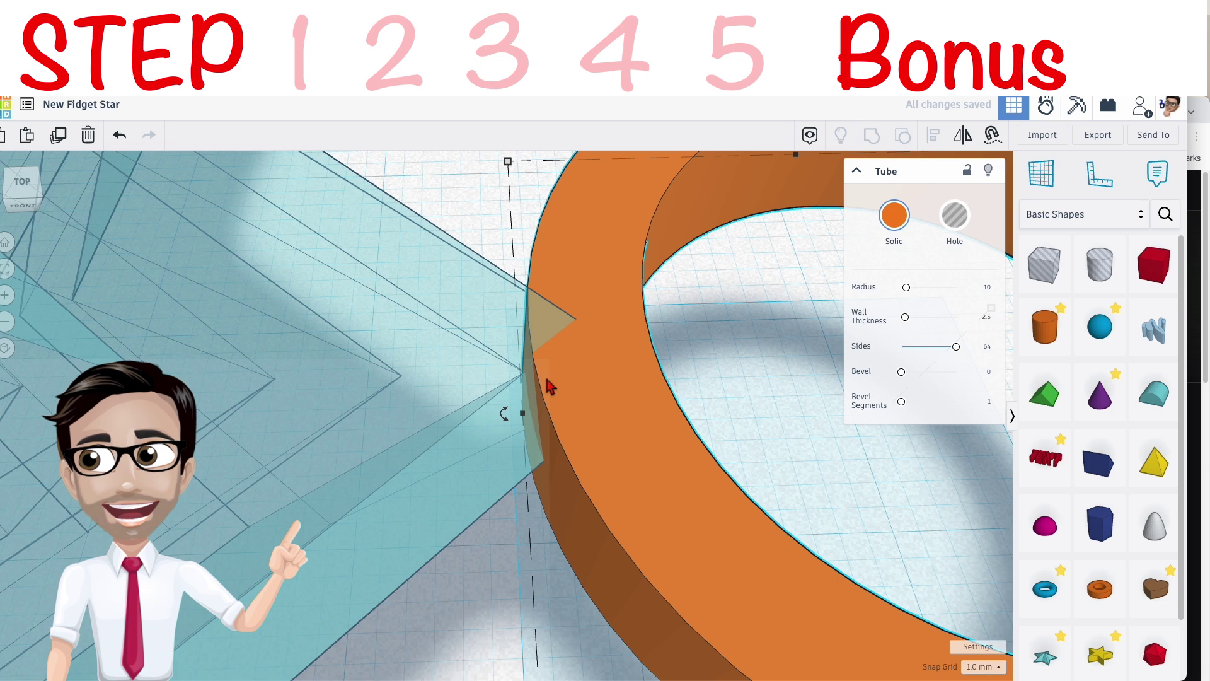
# Step: Nudge the ring right against the star's point and switch grid snapping off
pyautogui.scroll(2, 548, 385)
pyautogui.press('Right')
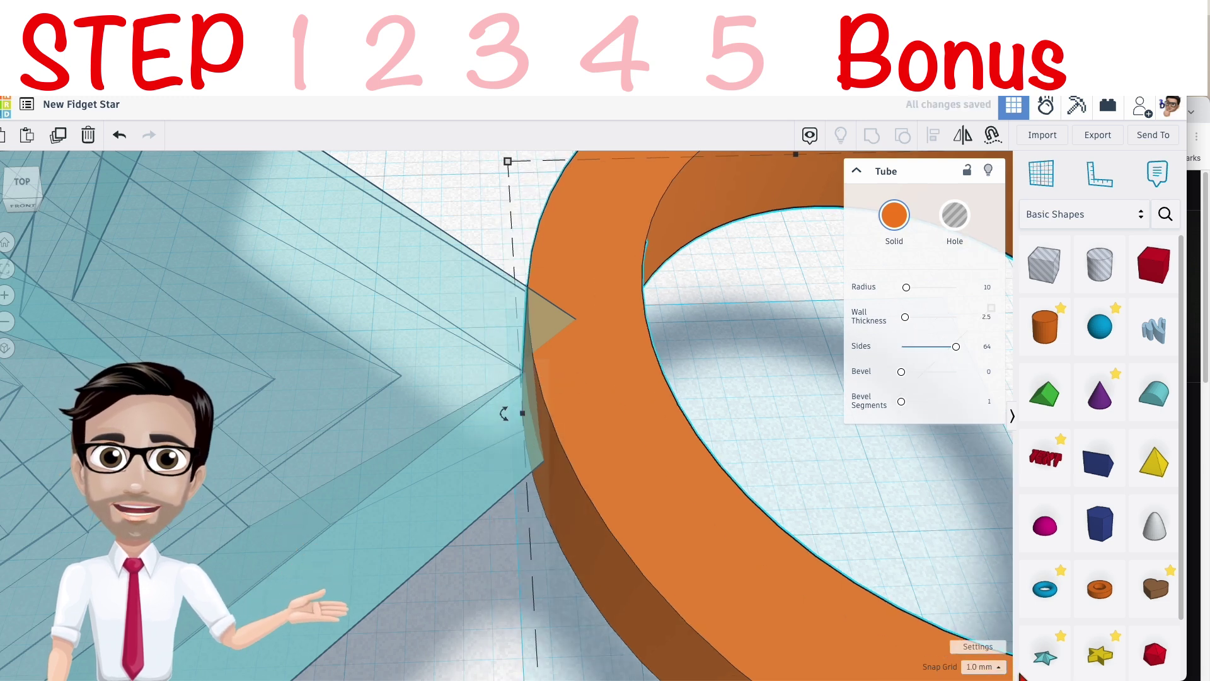
pyautogui.click(998, 667)
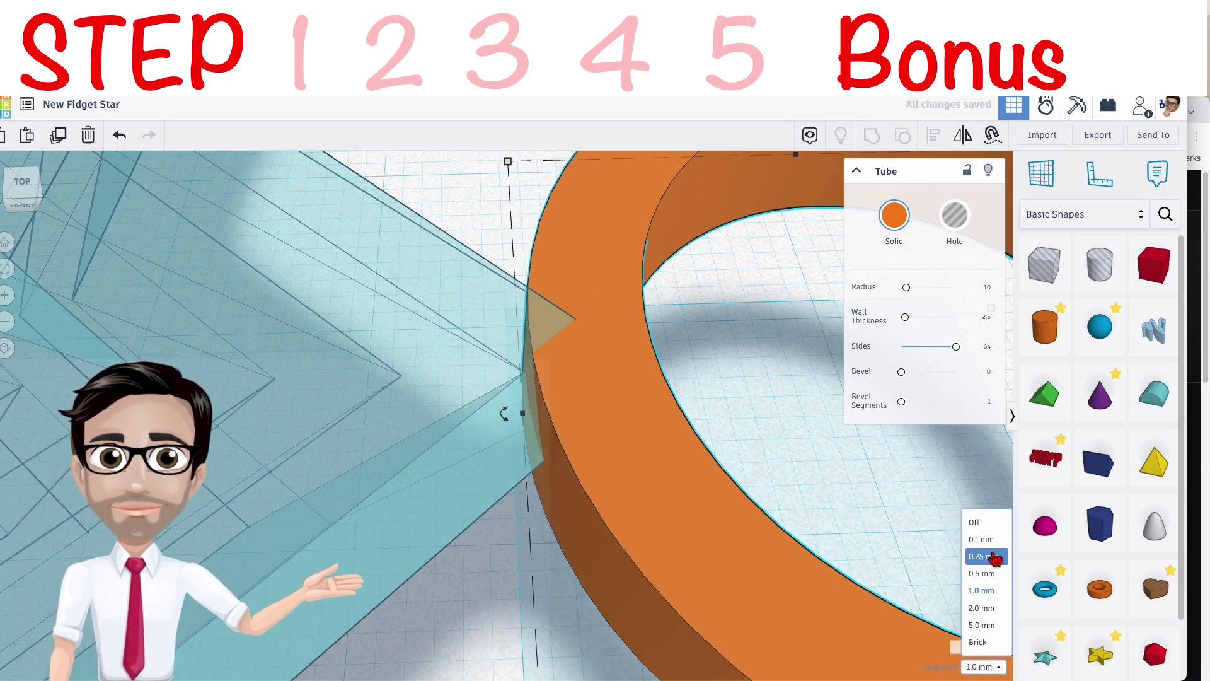
pyautogui.click(987, 539)
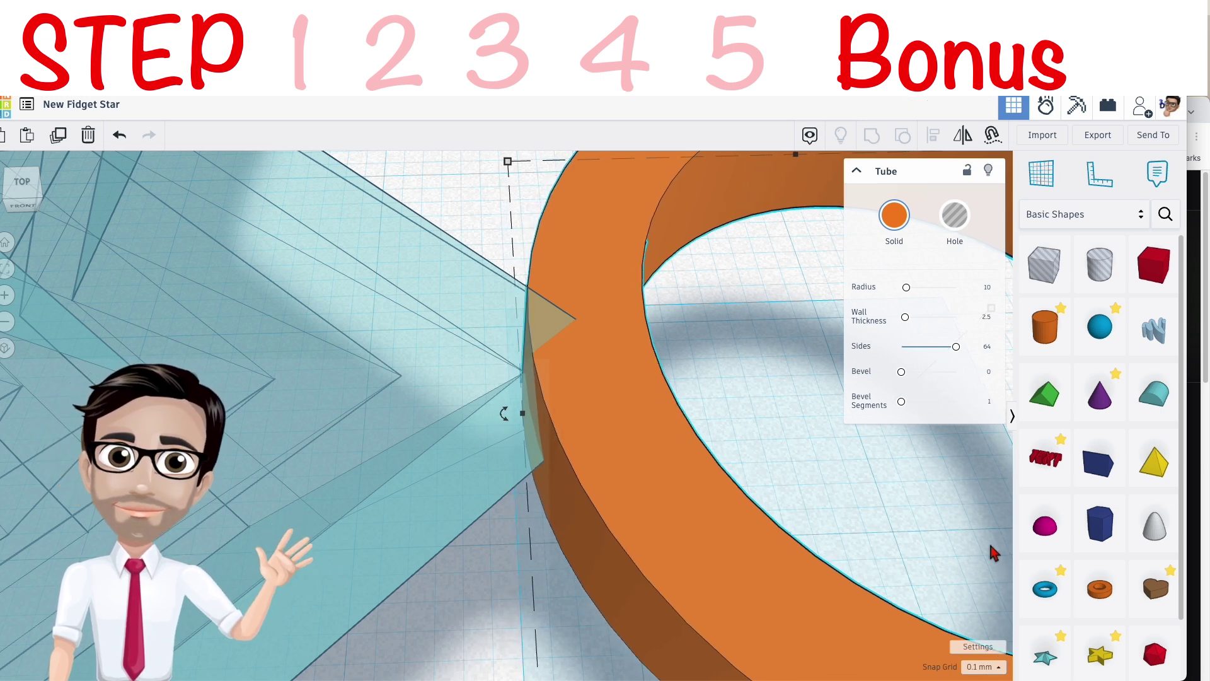
pyautogui.click(990, 666)
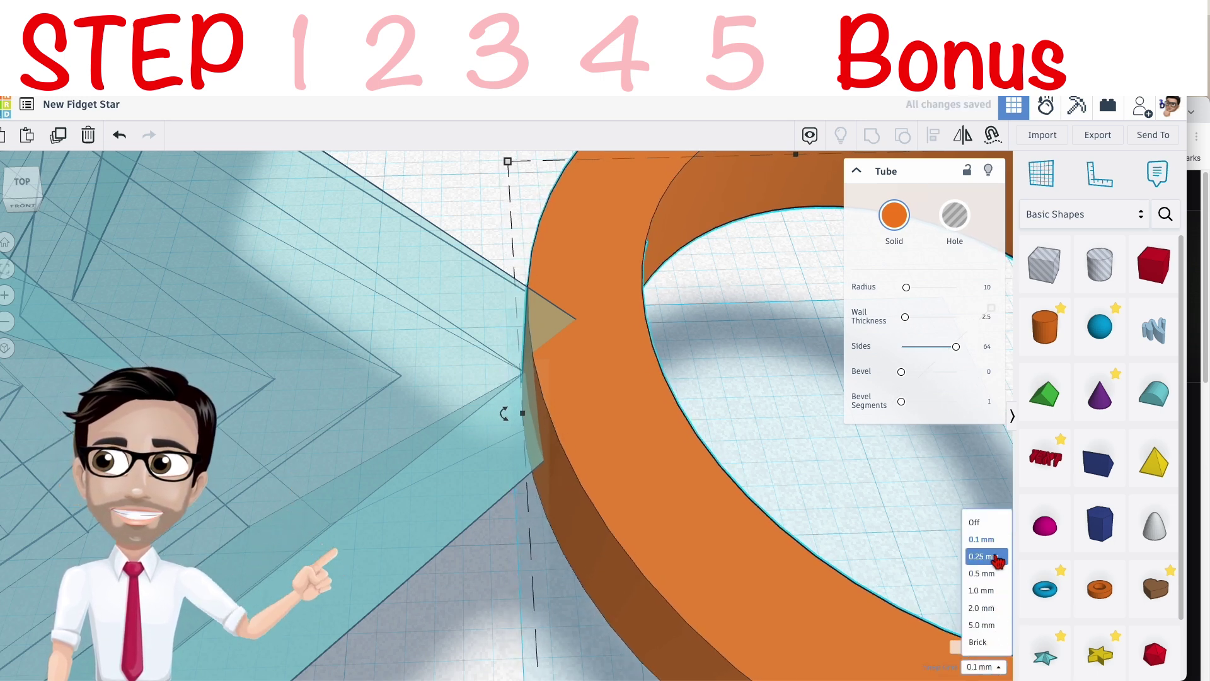
pyautogui.click(989, 525)
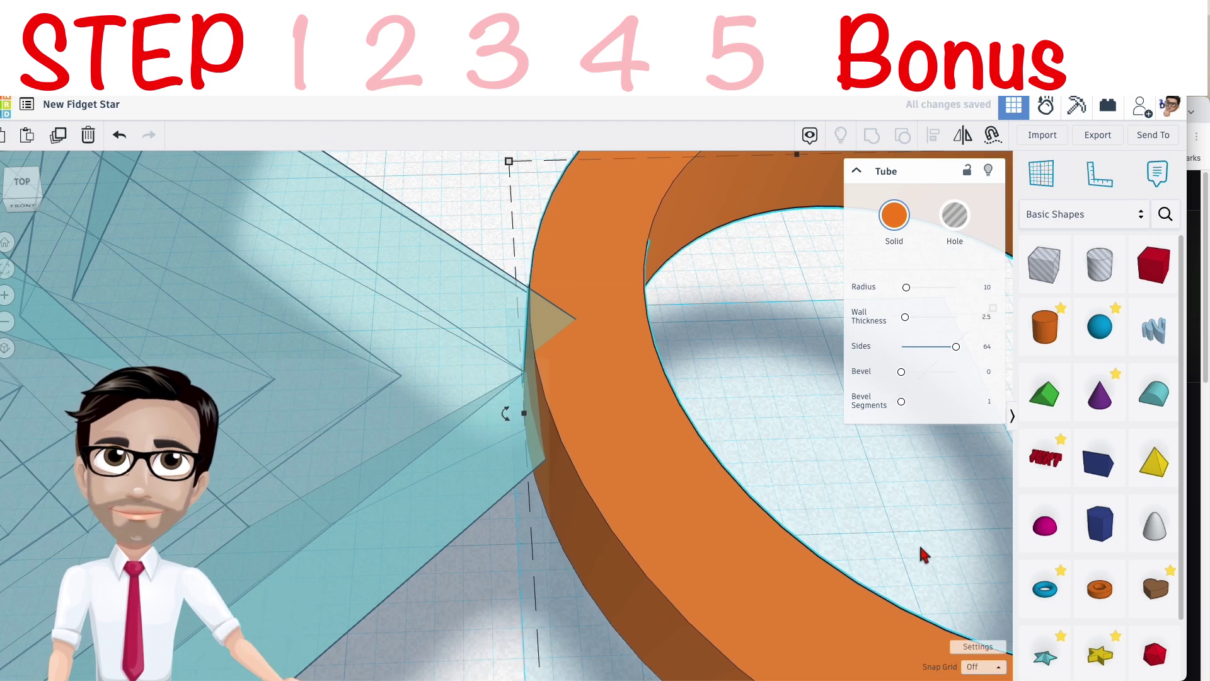
pyautogui.scroll(-5, 921, 554)
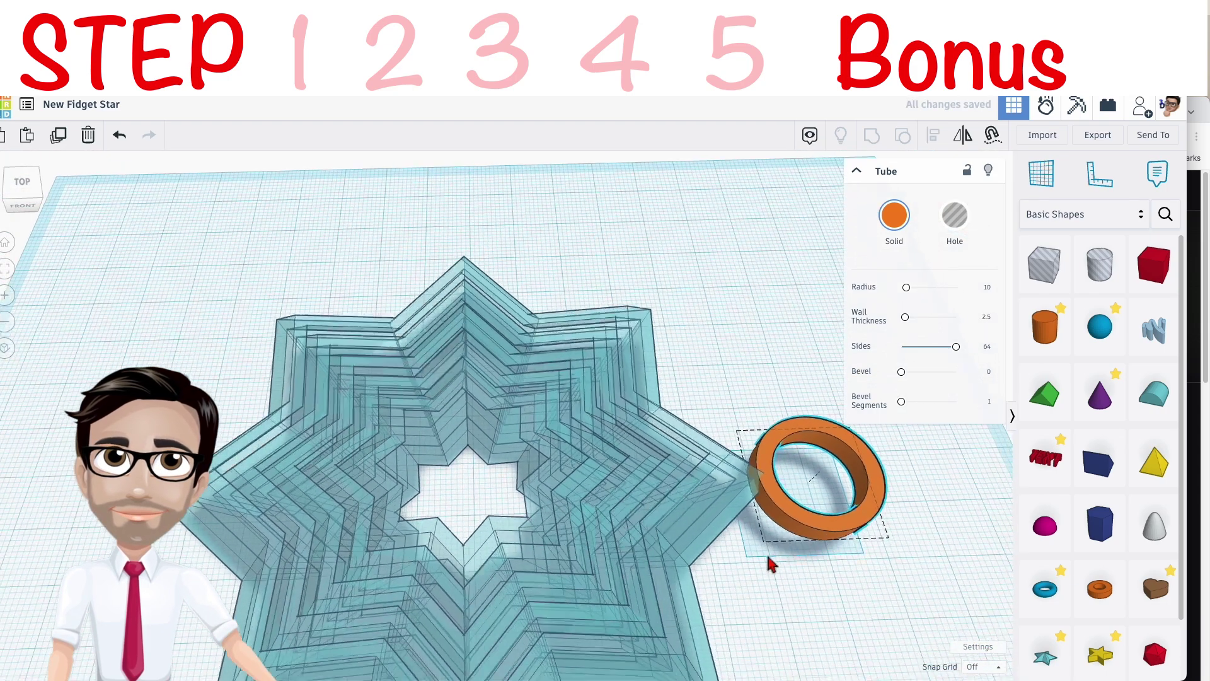
pyautogui.scroll(-5, 841, 611)
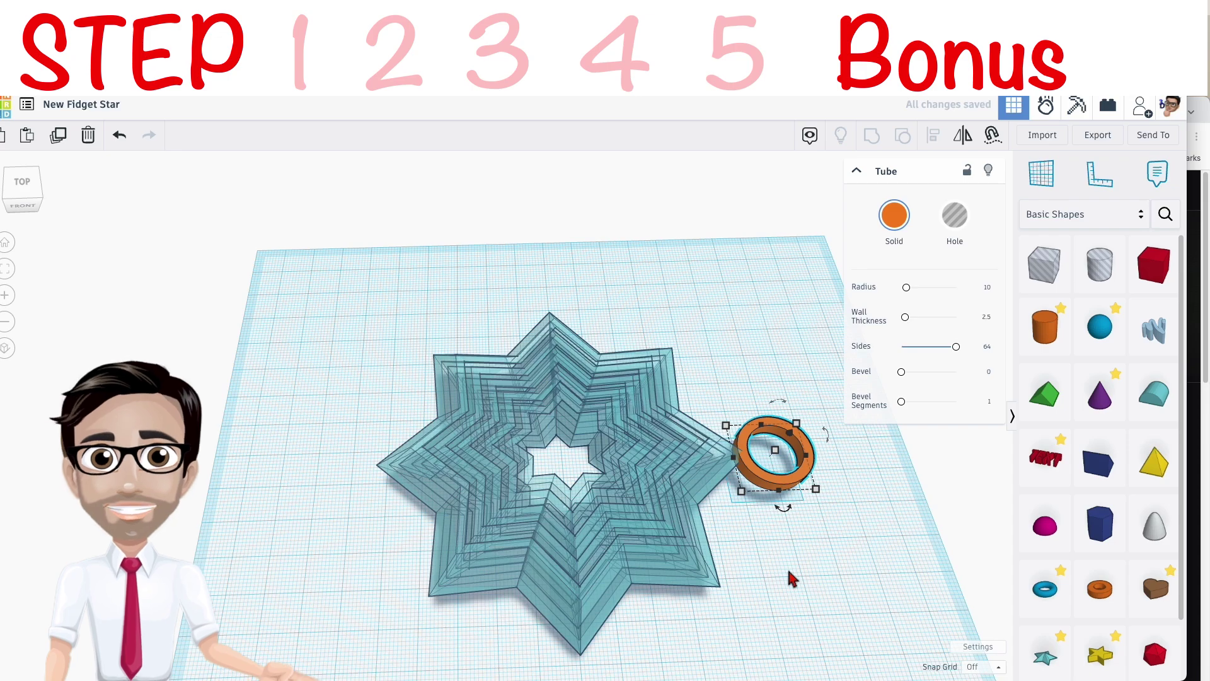
pyautogui.moveTo(790, 587); pyautogui.dragTo(701, 574, button='middle')
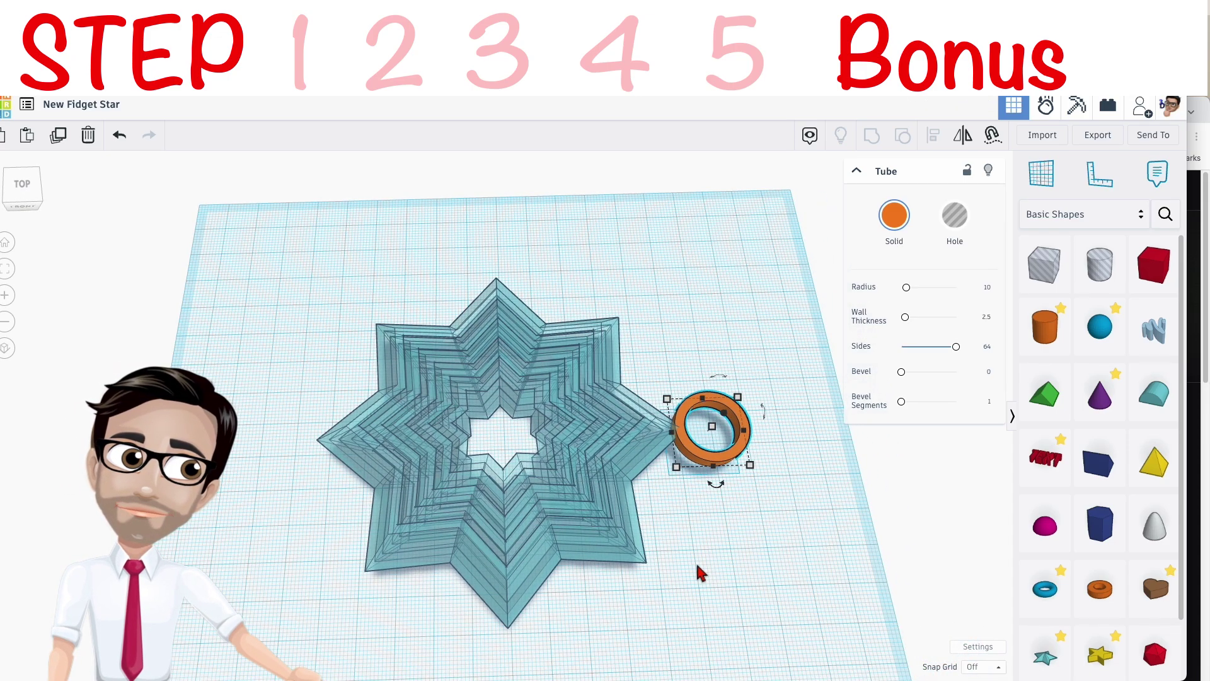
pyautogui.moveTo(700, 571); pyautogui.dragTo(792, 549, button='right')
pyautogui.scroll(3, 706, 568)
pyautogui.scroll(2, 706, 569)
pyautogui.scroll(-2, 763, 571)
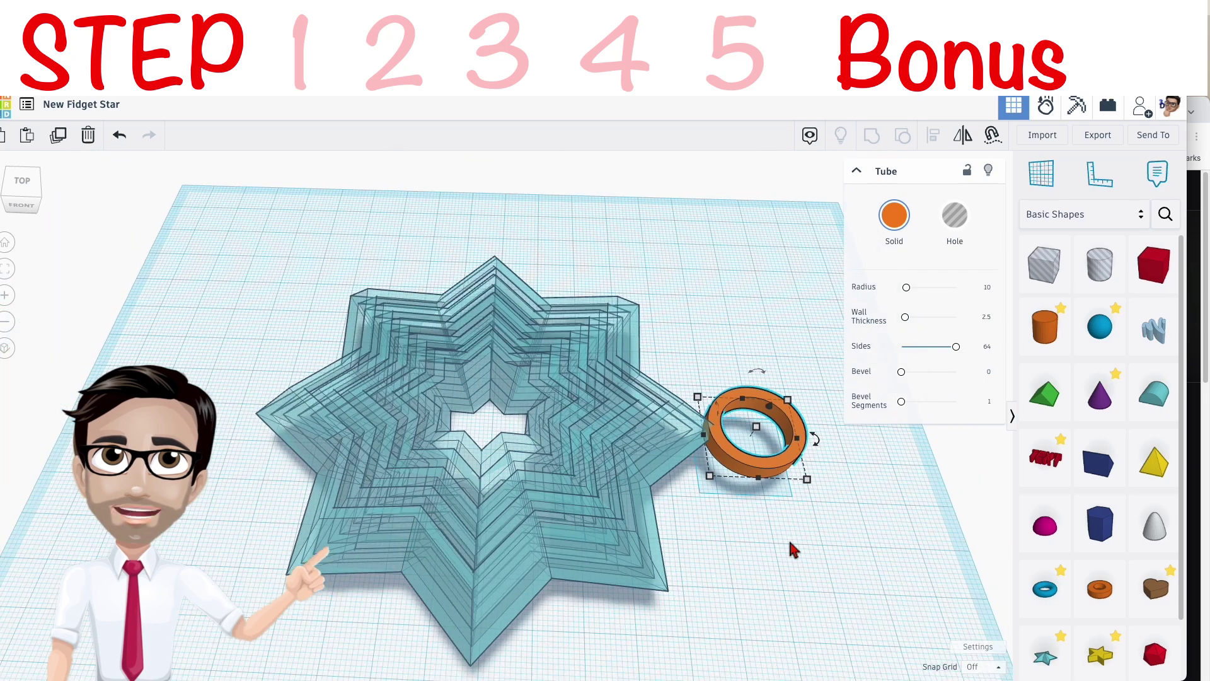
pyautogui.scroll(-3, 715, 531)
pyautogui.moveTo(718, 532); pyautogui.dragTo(748, 561, button='right')
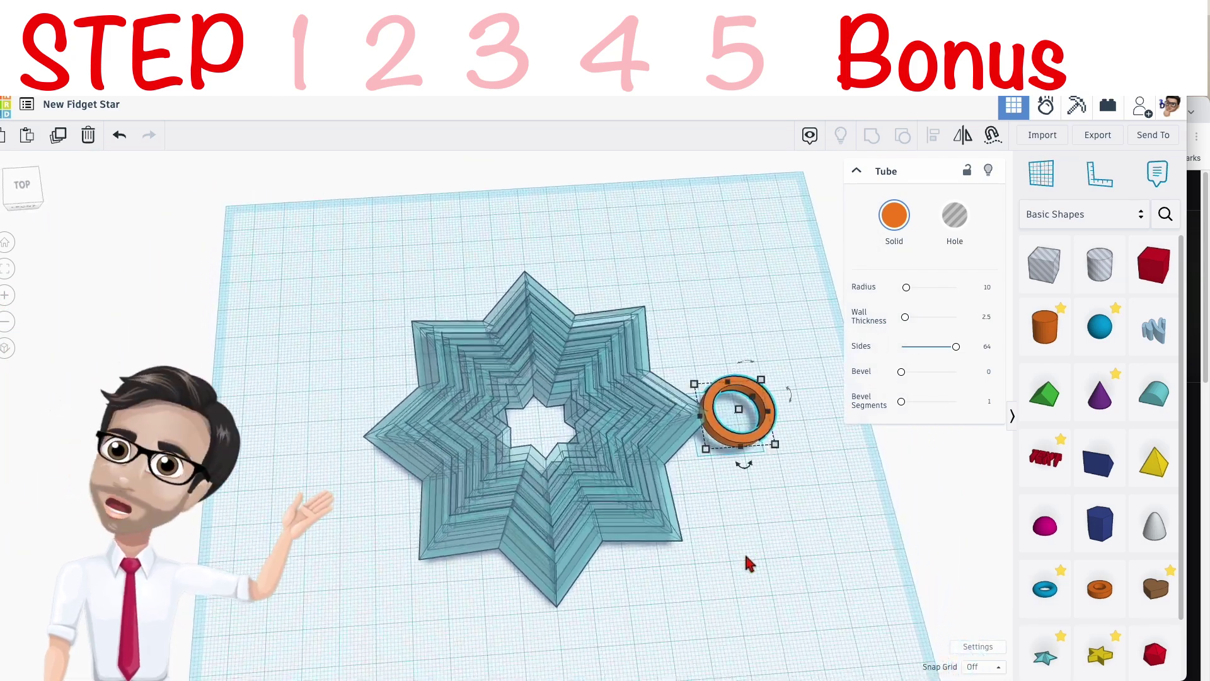
pyautogui.click(747, 557)
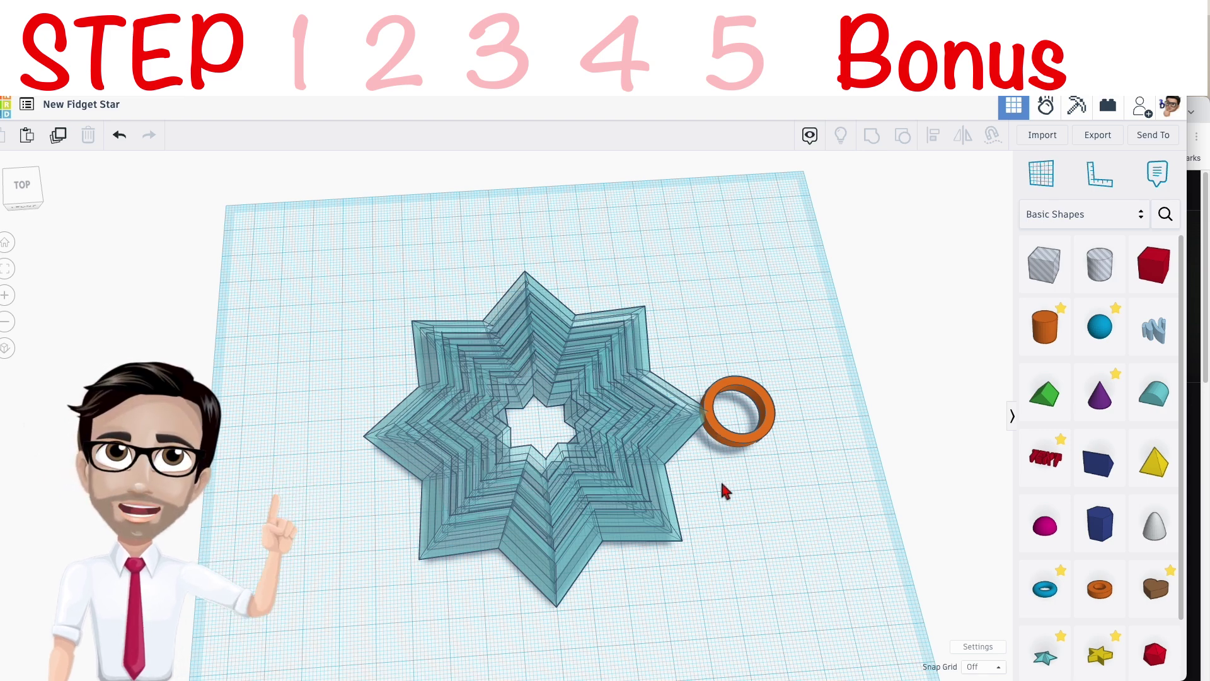
pyautogui.moveTo(725, 490); pyautogui.dragTo(712, 496, button='right')
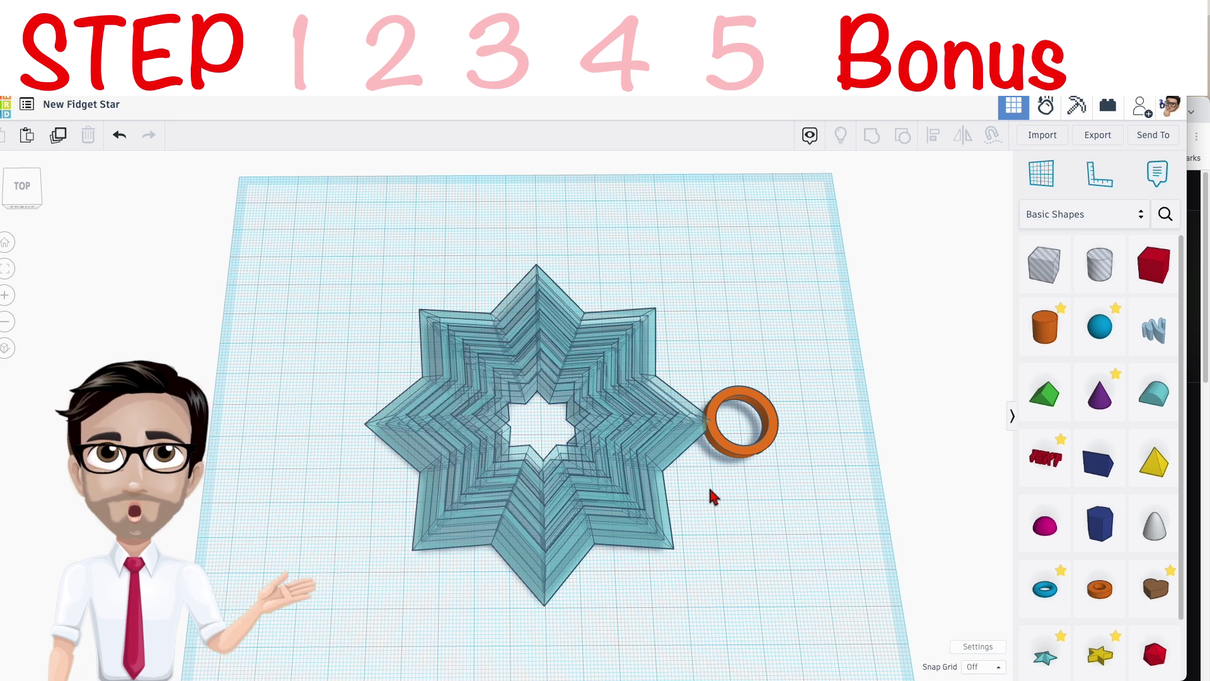
pyautogui.hotkey('ctrl', 'z')
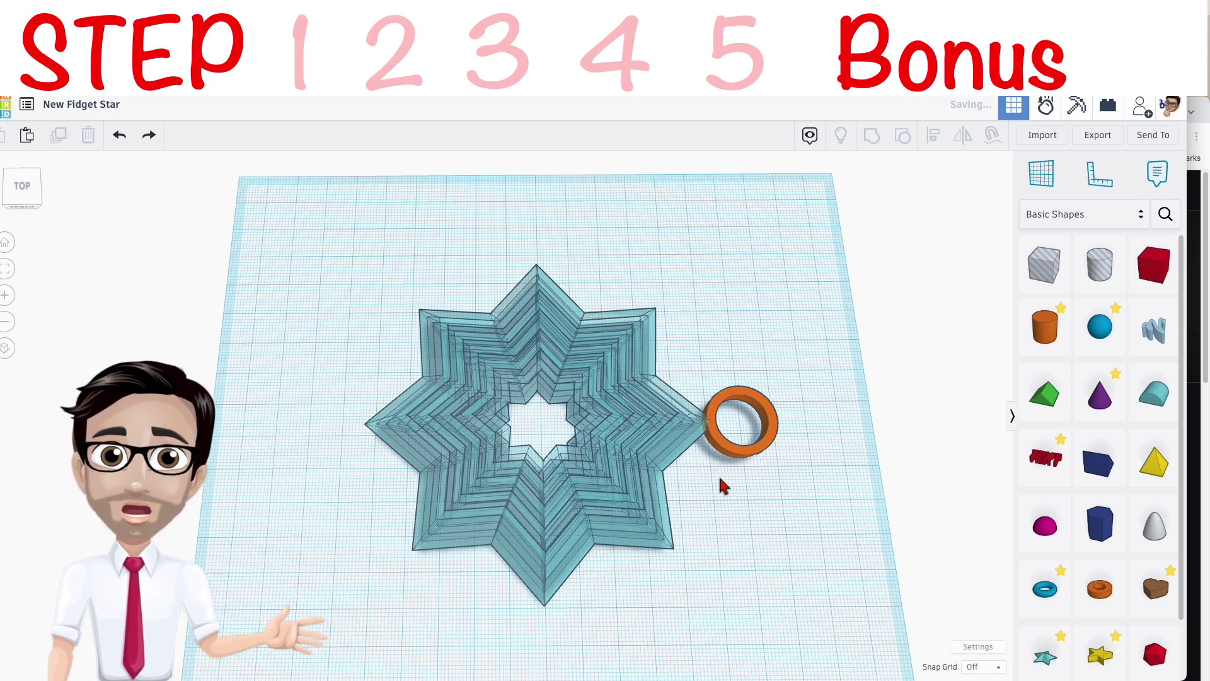
# Step: Undo five times, removing the tube loop and layered star to leave separate solid and hole stars
pyautogui.hotkey('ctrl', 'z')
pyautogui.hotkey('ctrl', 'z')
pyautogui.hotkey('ctrl', 'z')
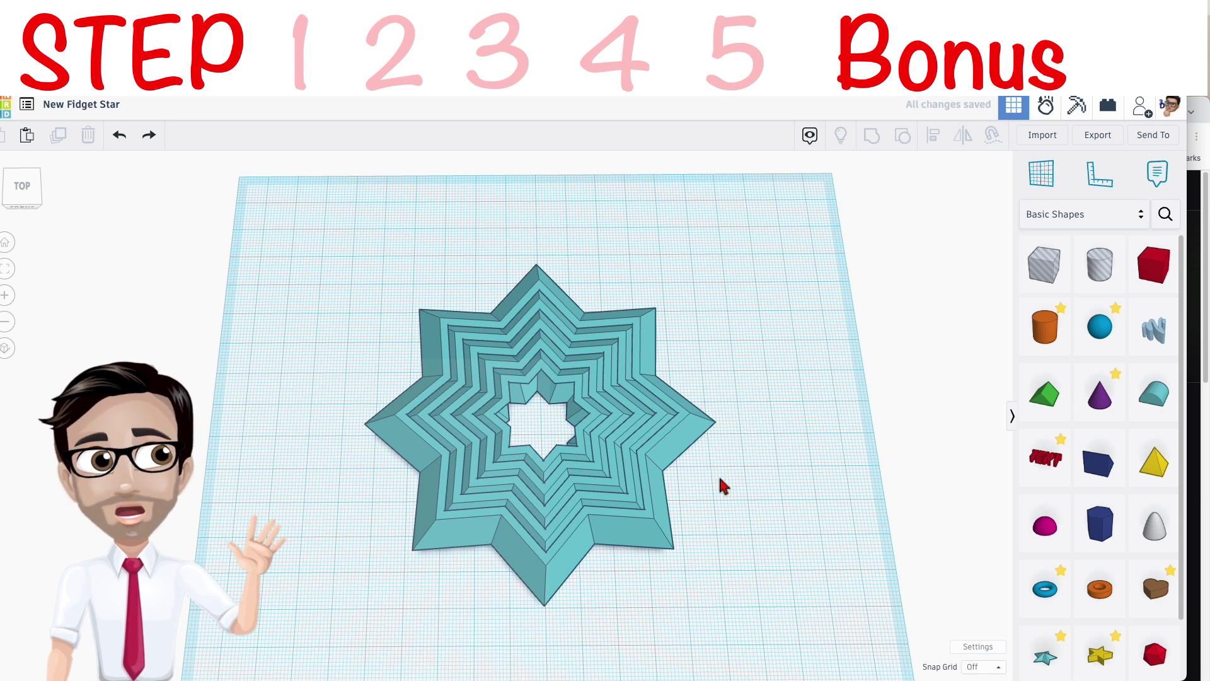
pyautogui.hotkey('ctrl', 'z')
pyautogui.hotkey('ctrl', 'z')
pyautogui.hotkey('ctrl', 'z')
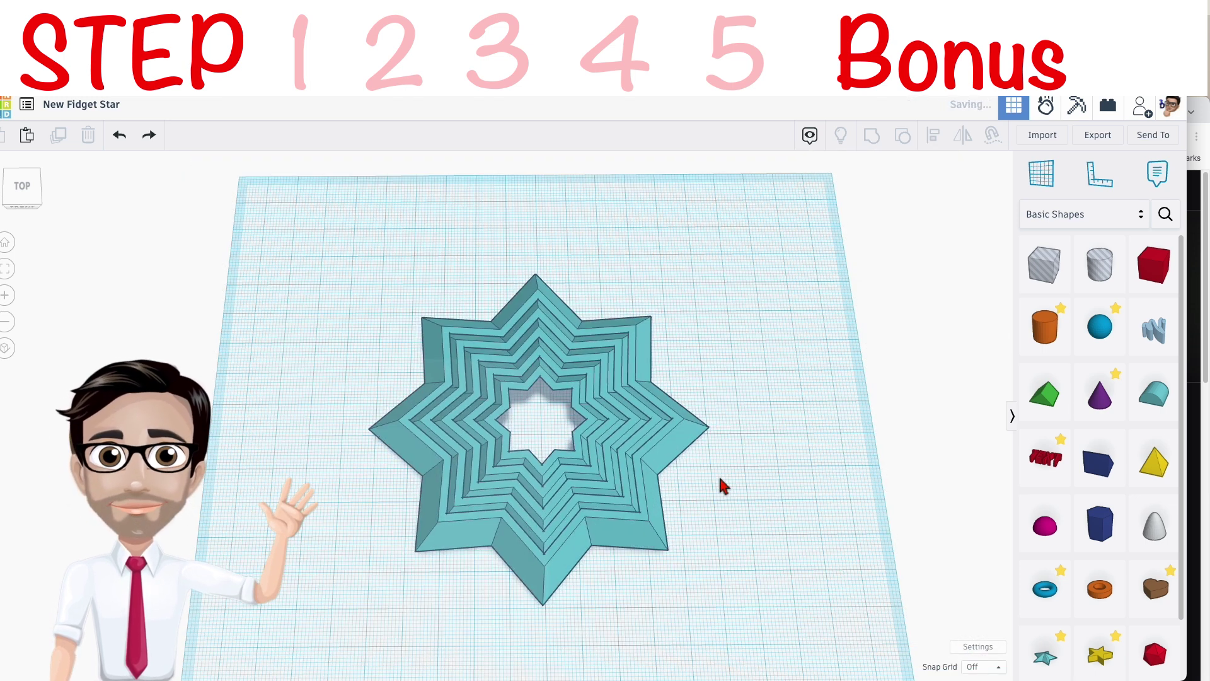
pyautogui.hotkey('ctrl', 'z')
pyautogui.hotkey('ctrl', 'z')
pyautogui.hotkey('ctrl', 'z')
pyautogui.hotkey('ctrl', 'z')
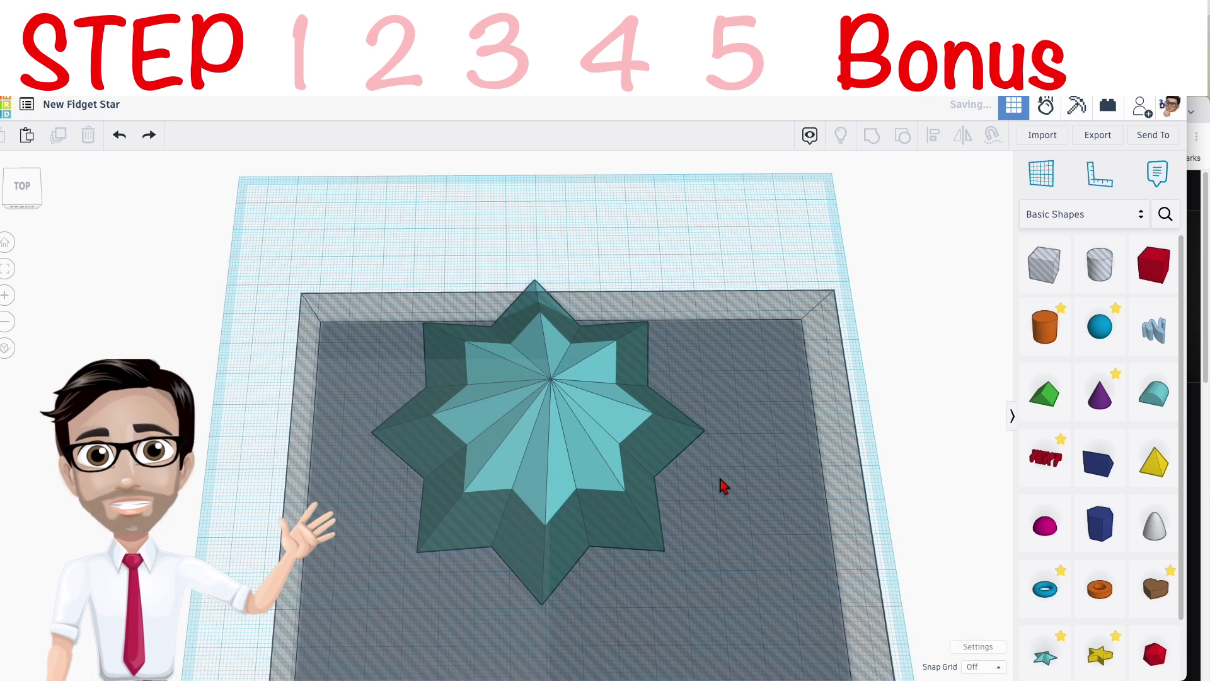
pyautogui.hotkey('ctrl', 'z')
pyautogui.hotkey('ctrl', 'z')
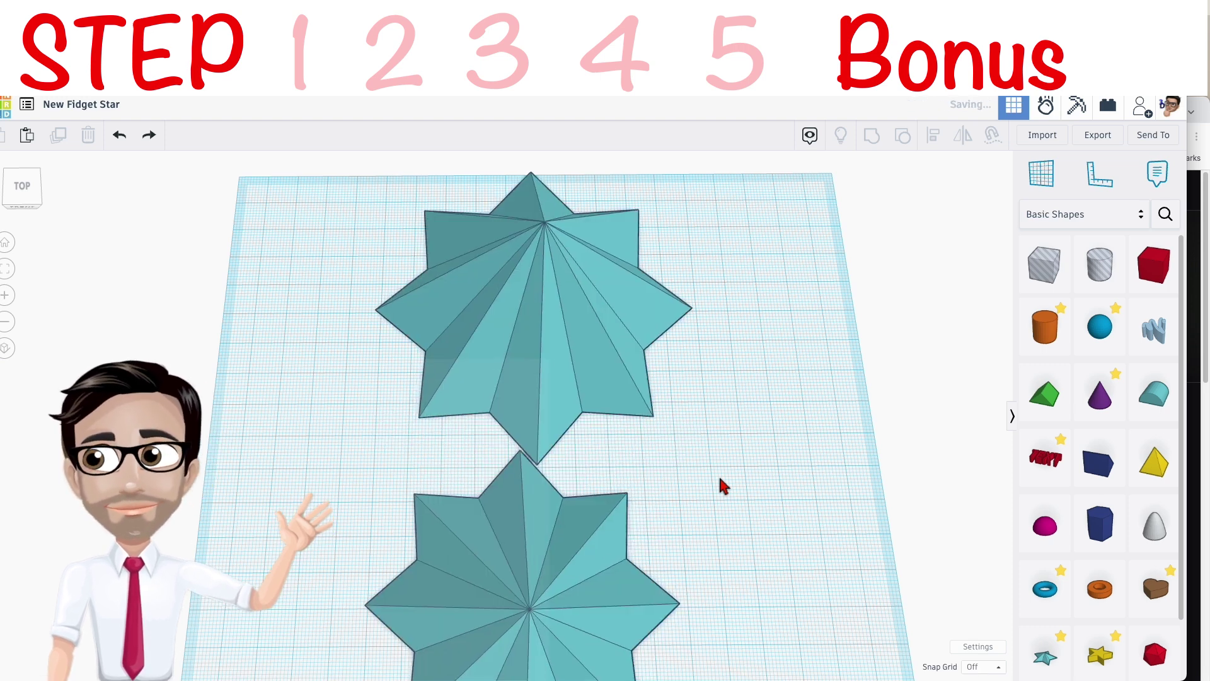
pyautogui.scroll(-3, 722, 485)
pyautogui.hotkey('ctrl', 'z')
pyautogui.hotkey('ctrl', 'z')
pyautogui.hotkey('ctrl', 'z')
pyautogui.hotkey('ctrl', 'z')
pyautogui.hotkey('ctrl', 'z')
pyautogui.hotkey('ctrl', 'z')
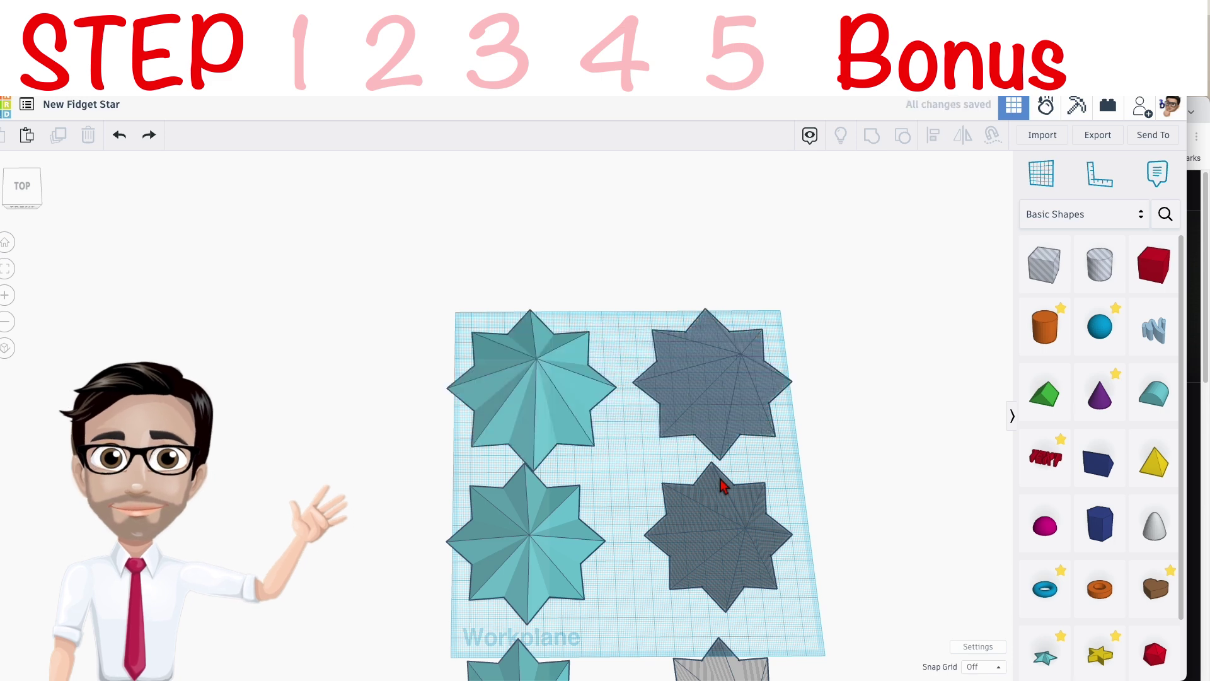
pyautogui.scroll(-5, 626, 397)
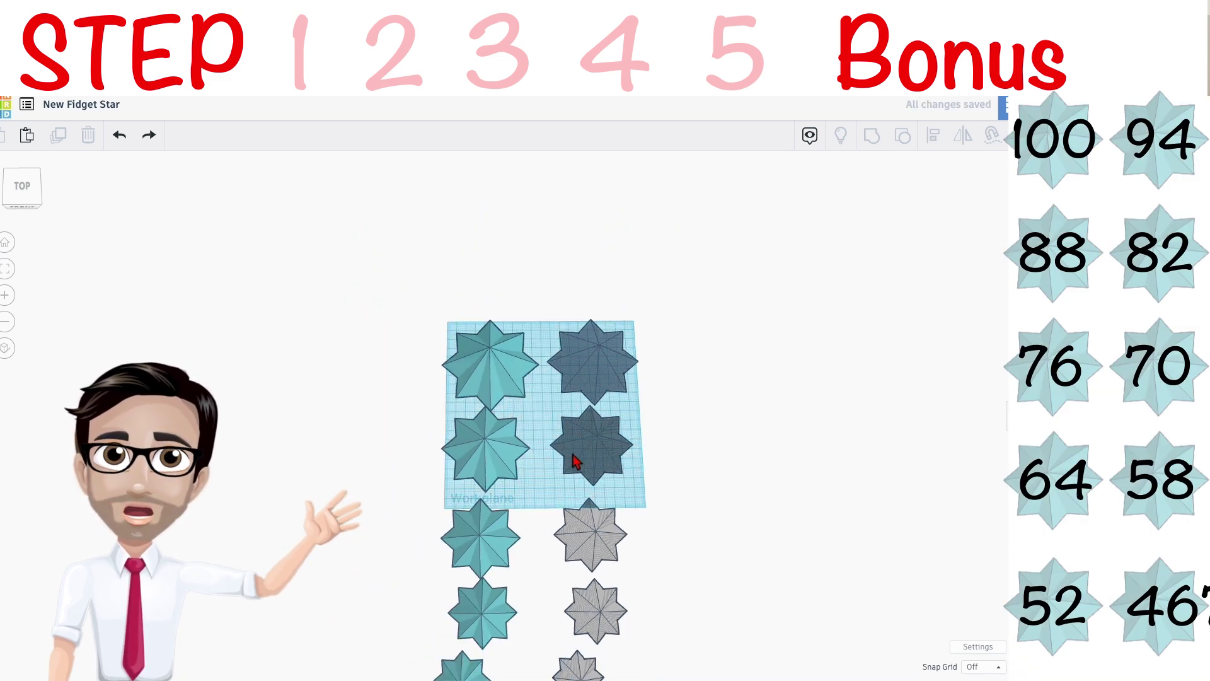
pyautogui.scroll(3, 548, 451)
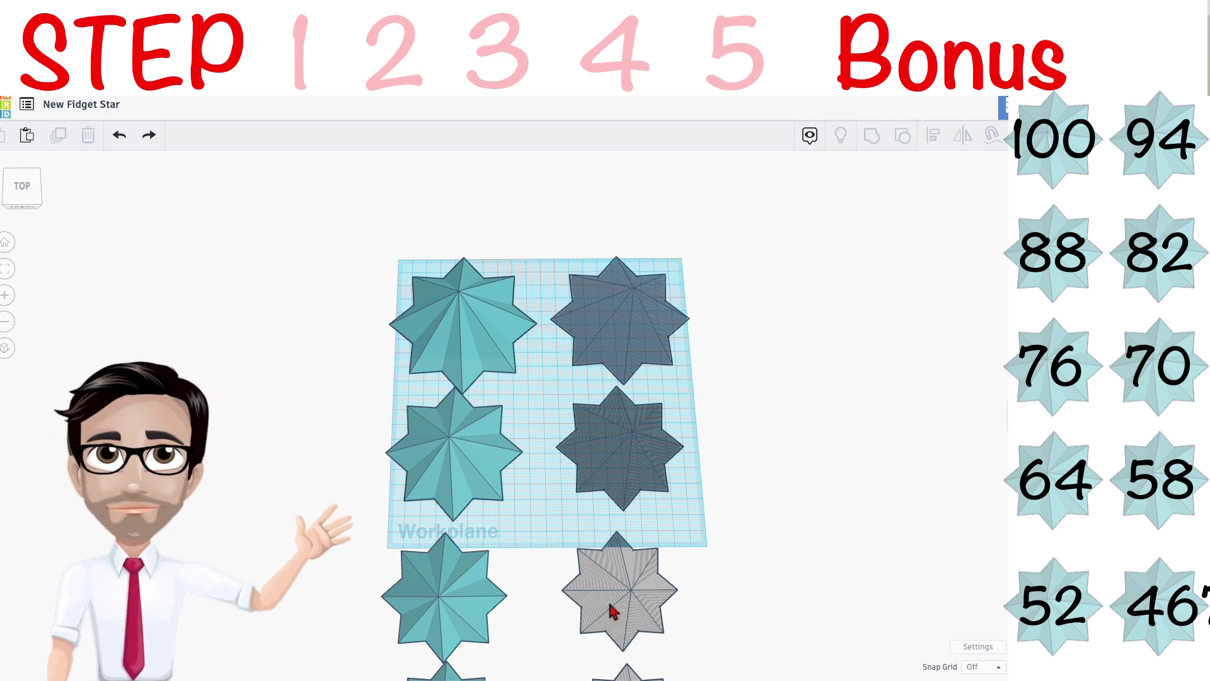
pyautogui.click(512, 356)
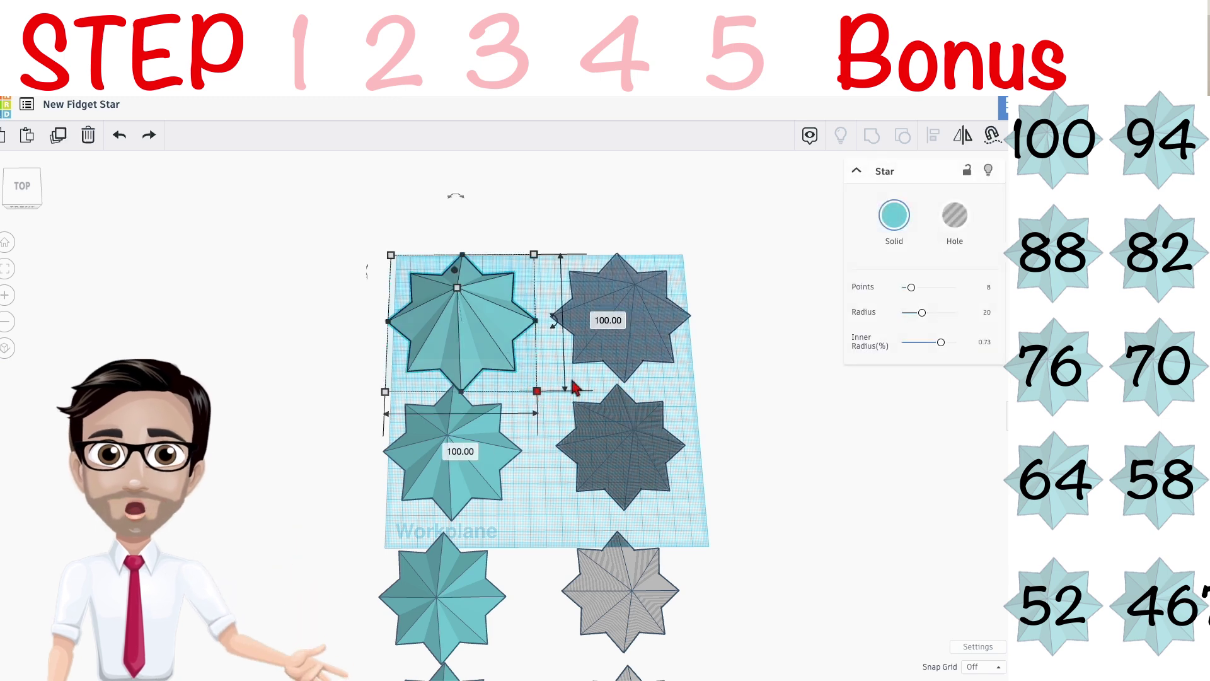
pyautogui.click(625, 373)
pyautogui.click(696, 382)
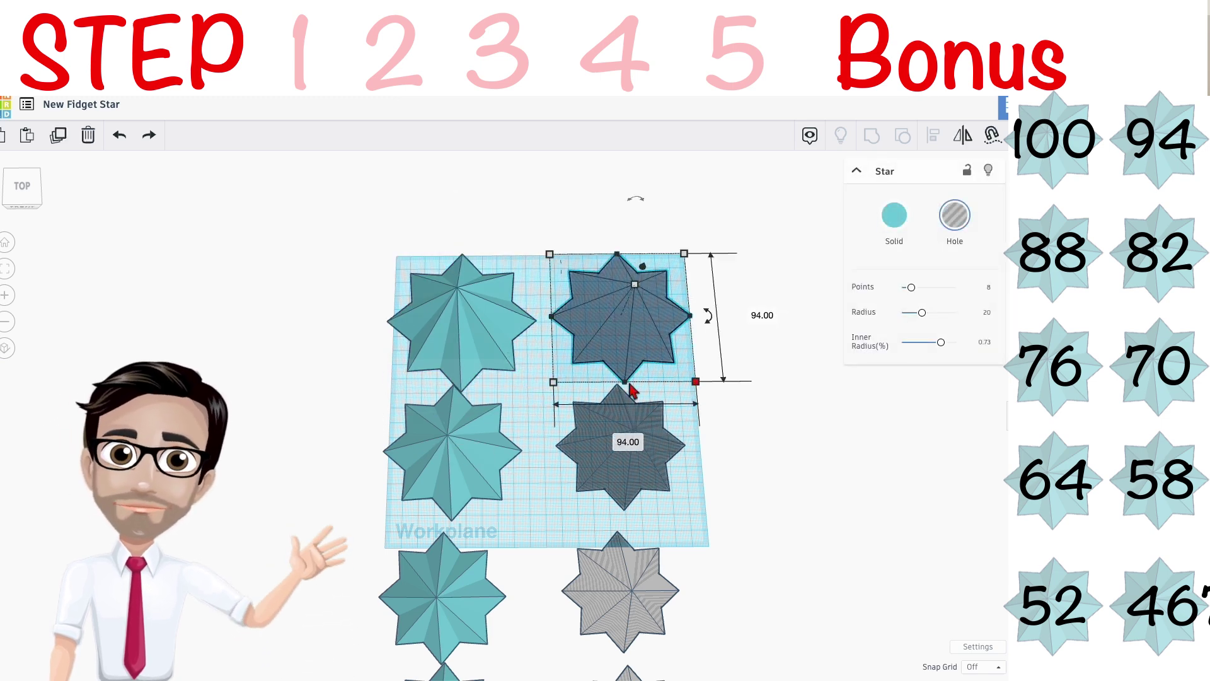
pyautogui.click(488, 500)
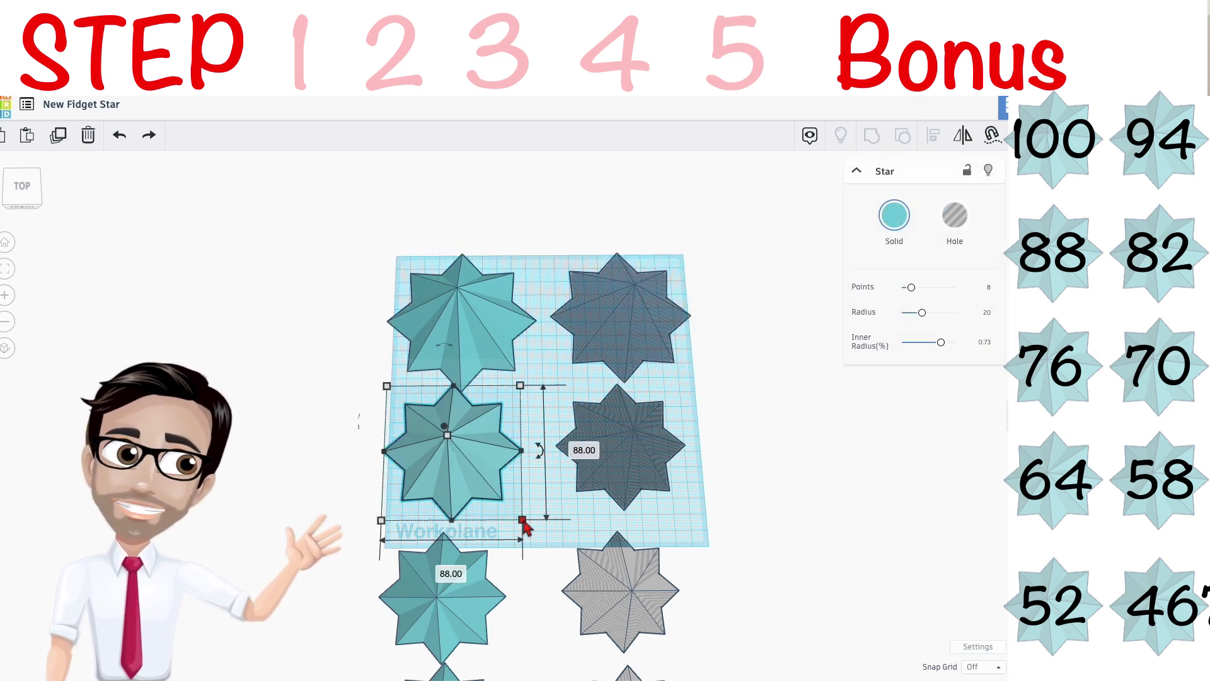
pyautogui.scroll(2, 544, 389)
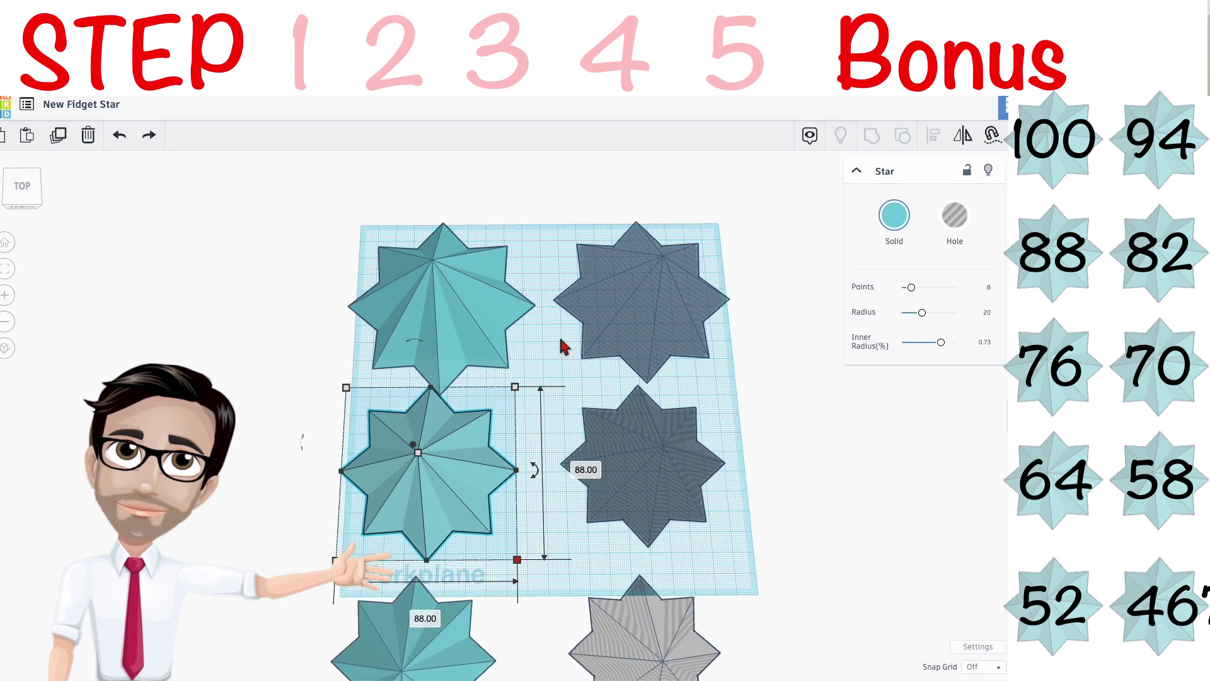
pyautogui.click(484, 346)
pyautogui.click(618, 351)
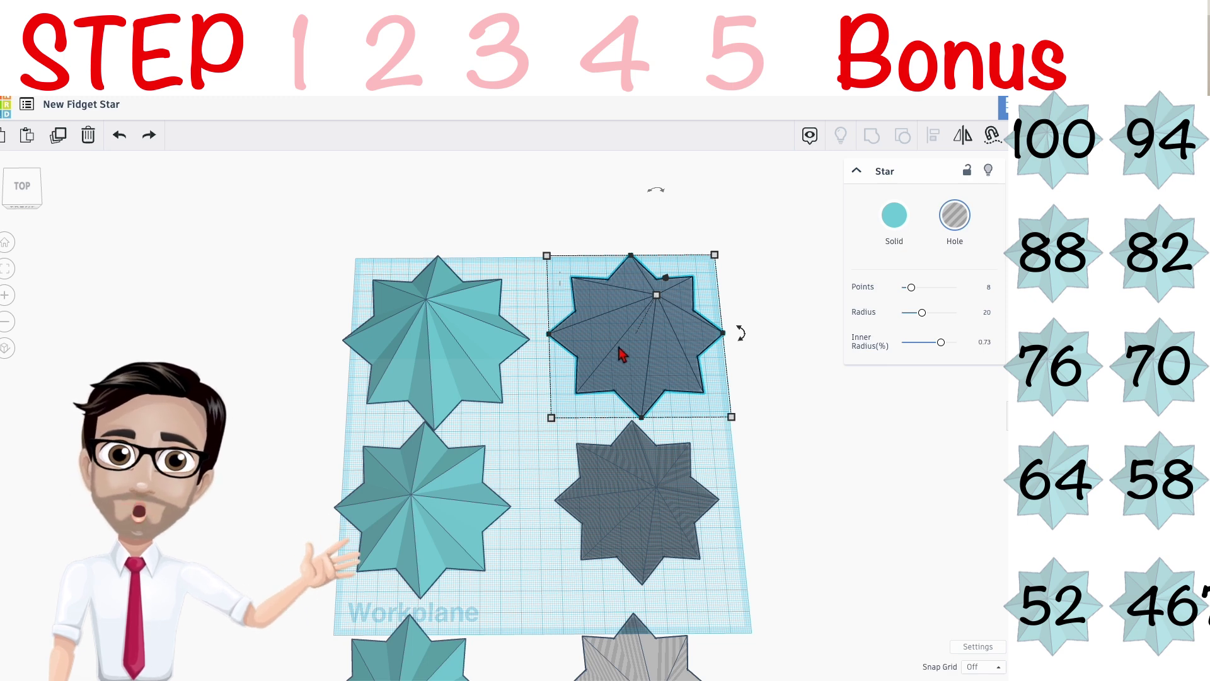
pyautogui.click(451, 334)
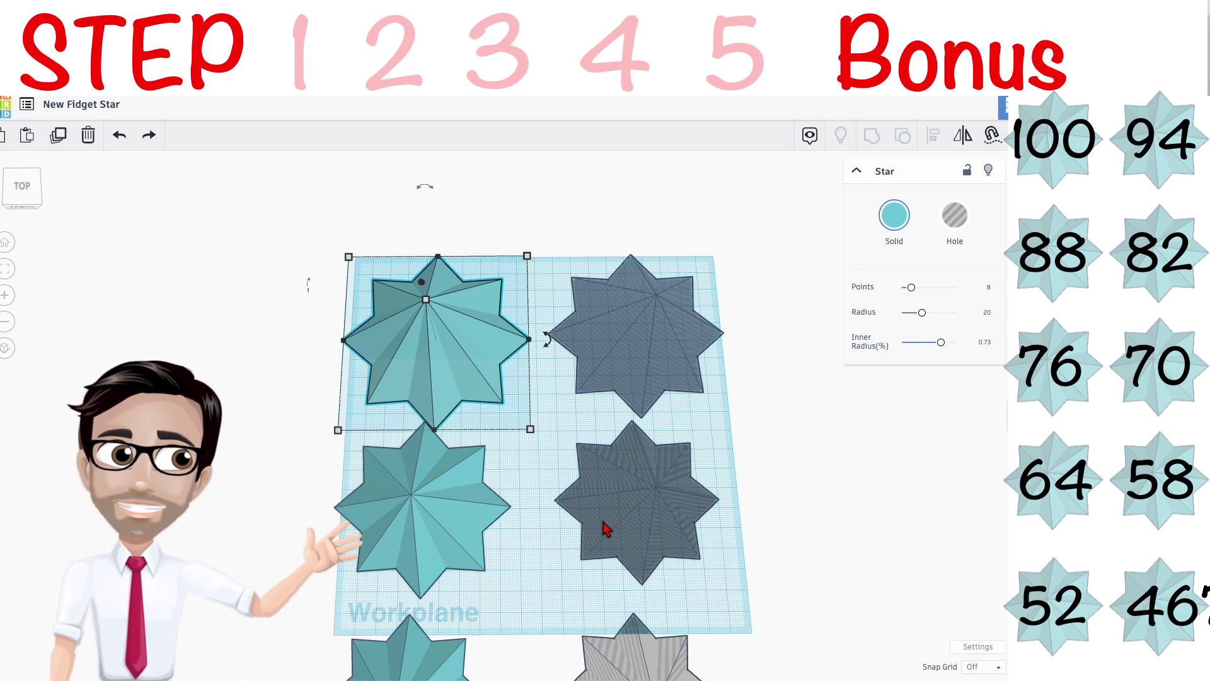
pyautogui.scroll(-2, 629, 524)
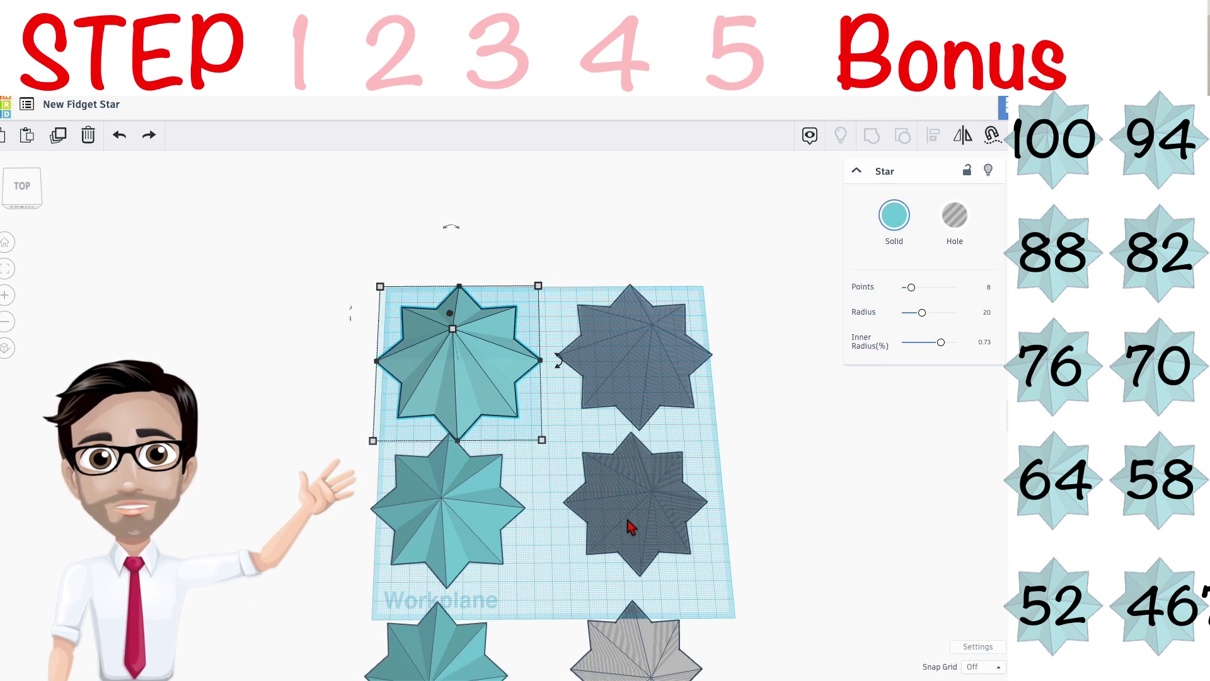
pyautogui.scroll(-4, 653, 467)
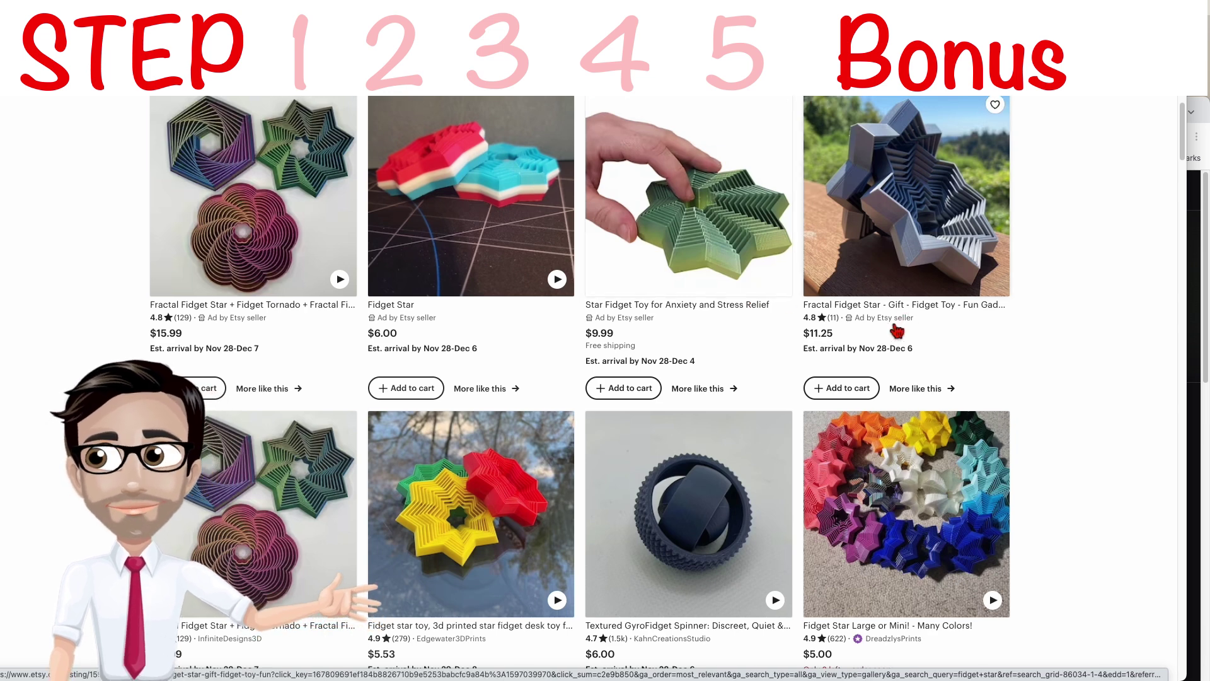
pyautogui.scroll(-3, 896, 331)
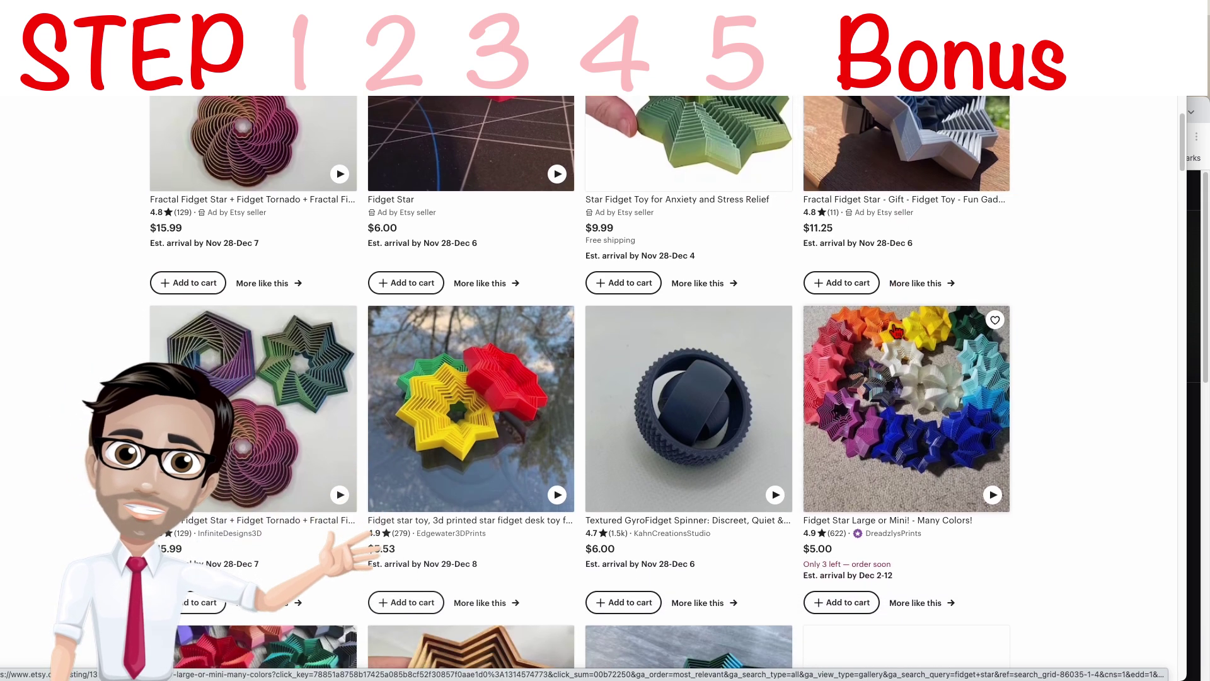
pyautogui.scroll(-1, 898, 331)
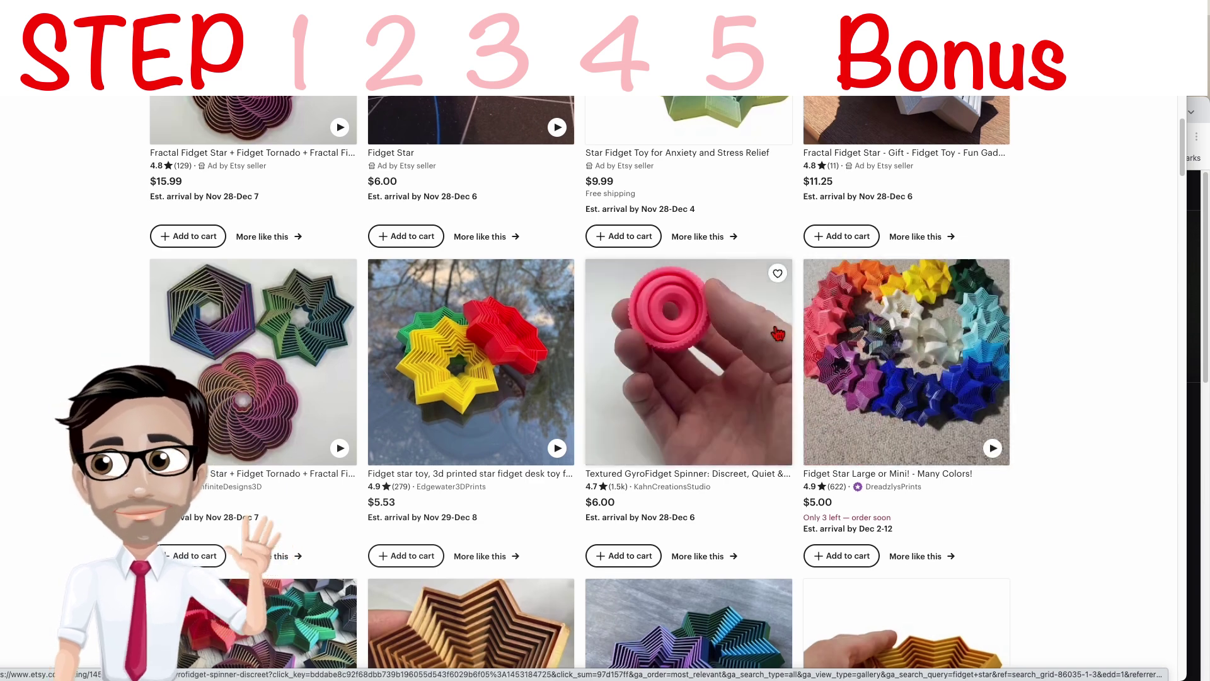
pyautogui.scroll(3, 775, 332)
pyautogui.scroll(1, 775, 334)
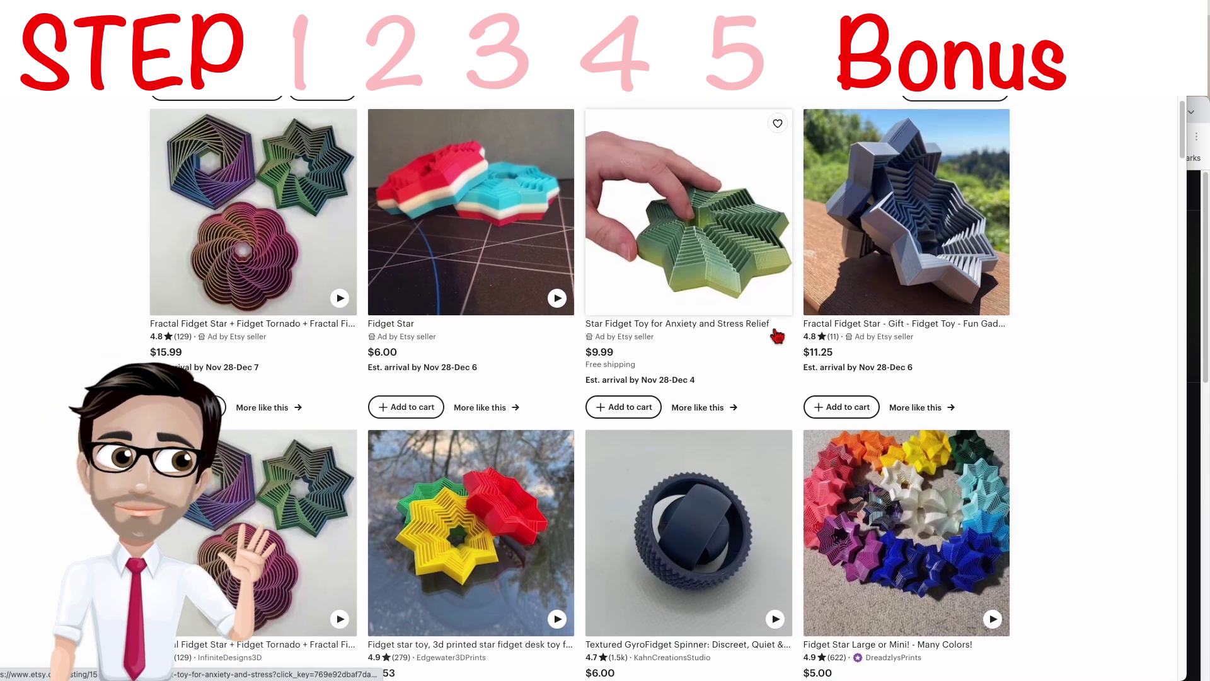
pyautogui.scroll(-3, 1049, 351)
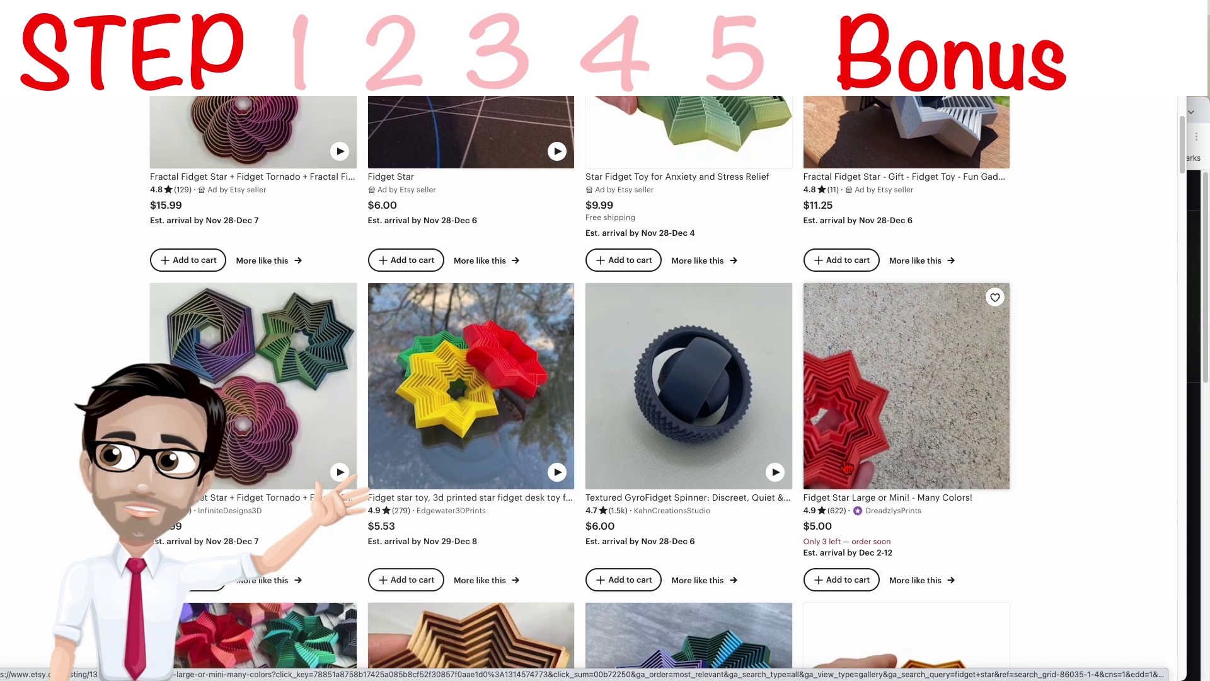
pyautogui.scroll(2, 850, 469)
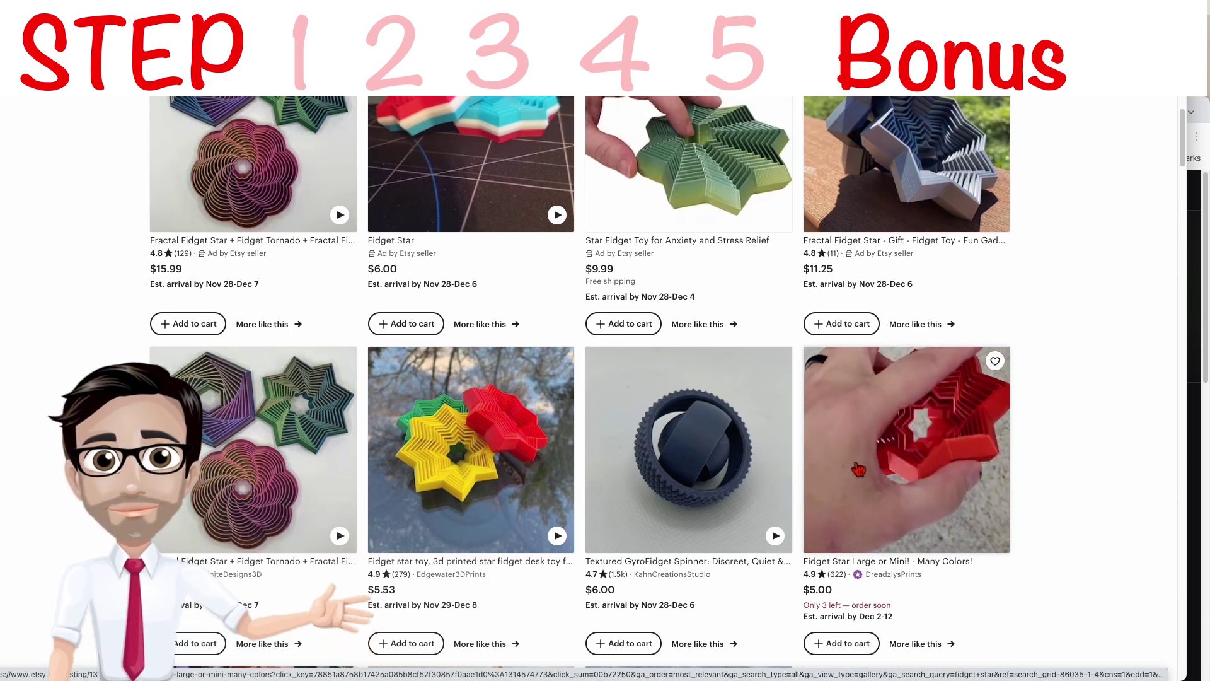
pyautogui.scroll(1, 857, 469)
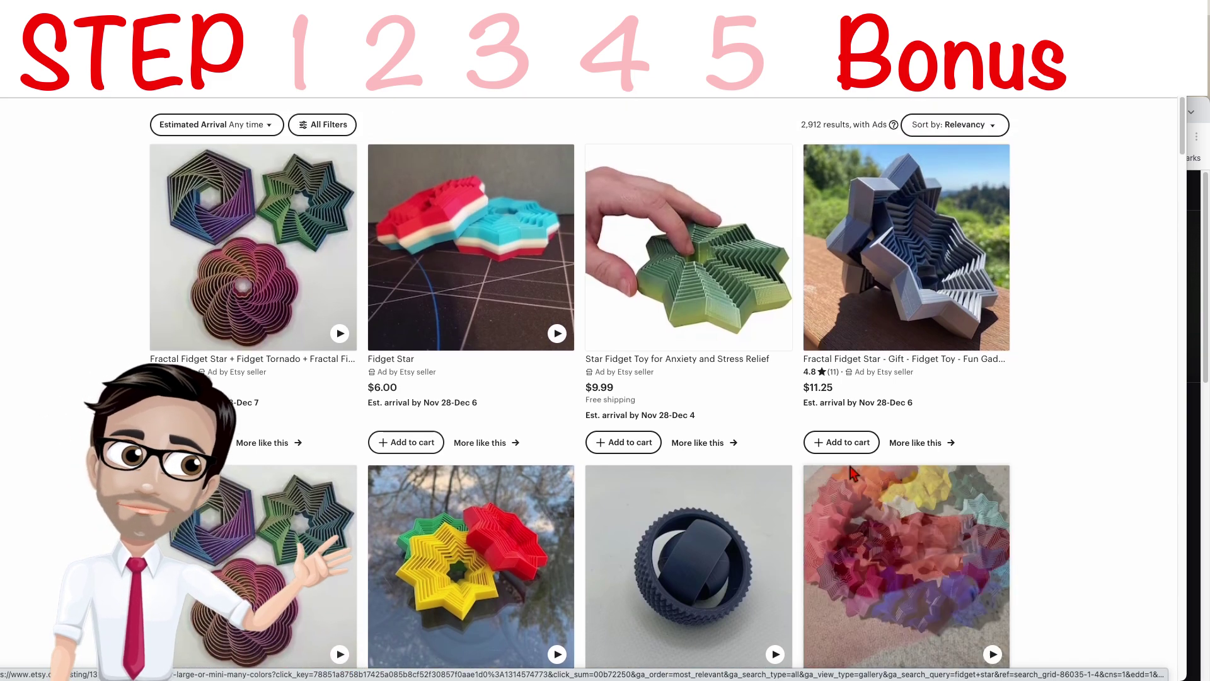
pyautogui.scroll(1, 851, 472)
pyautogui.scroll(-6, 853, 473)
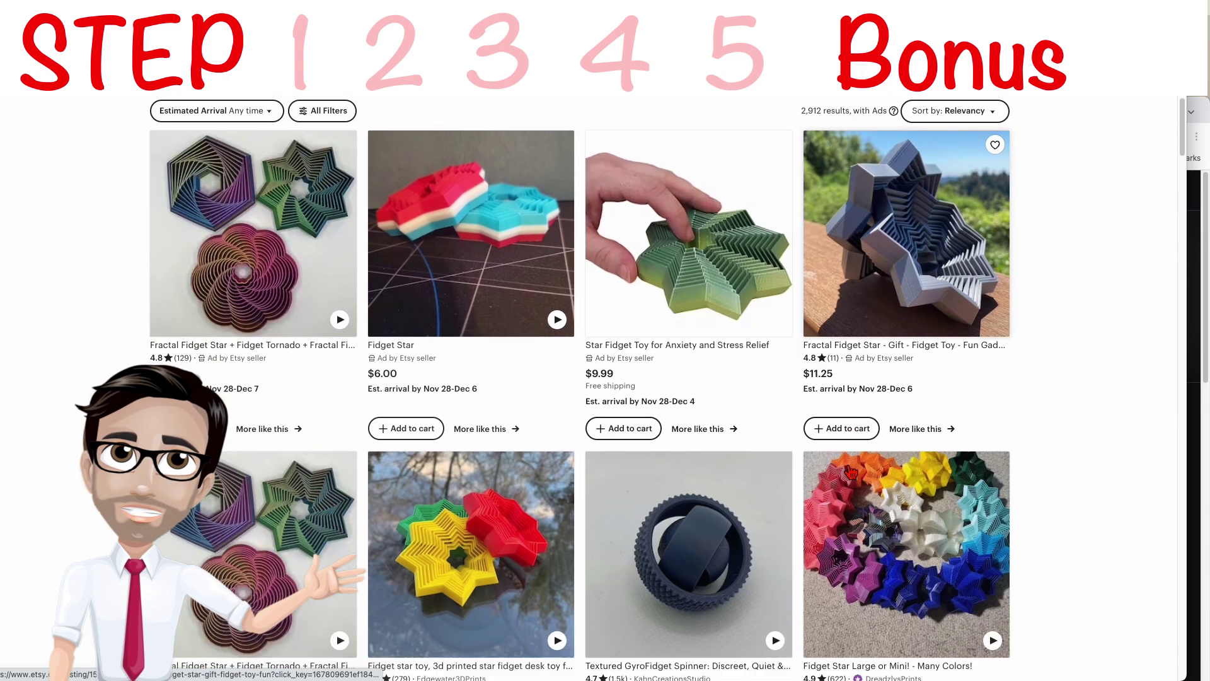
pyautogui.scroll(6, 855, 475)
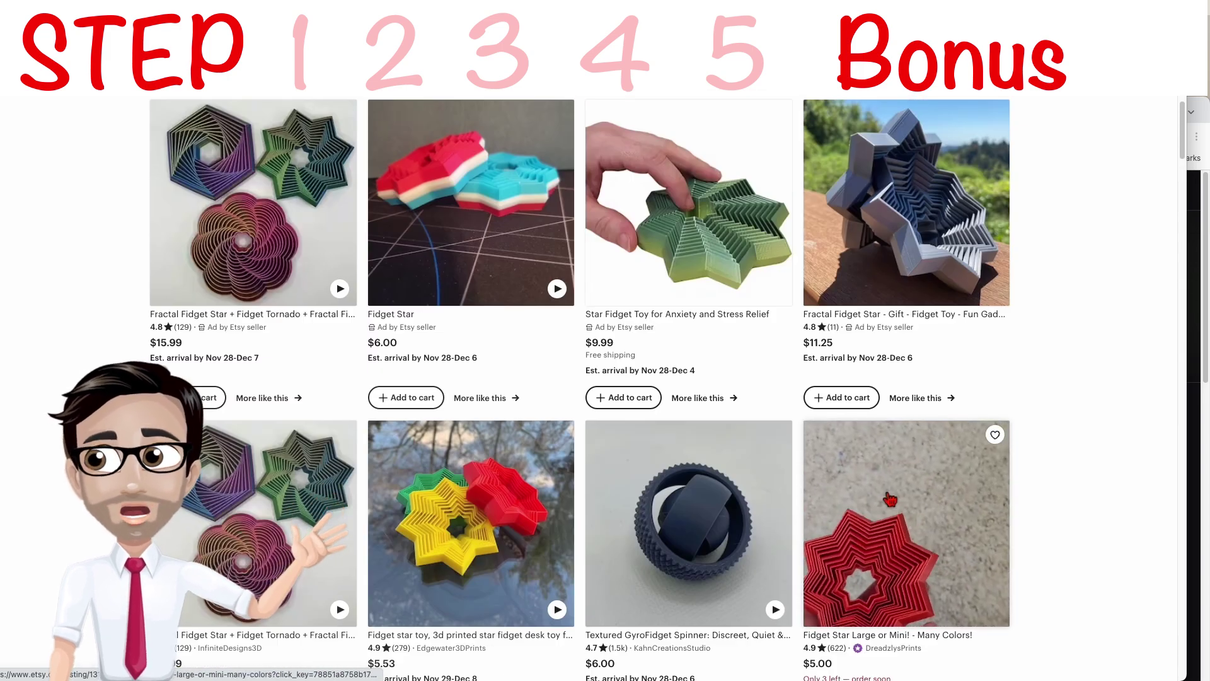